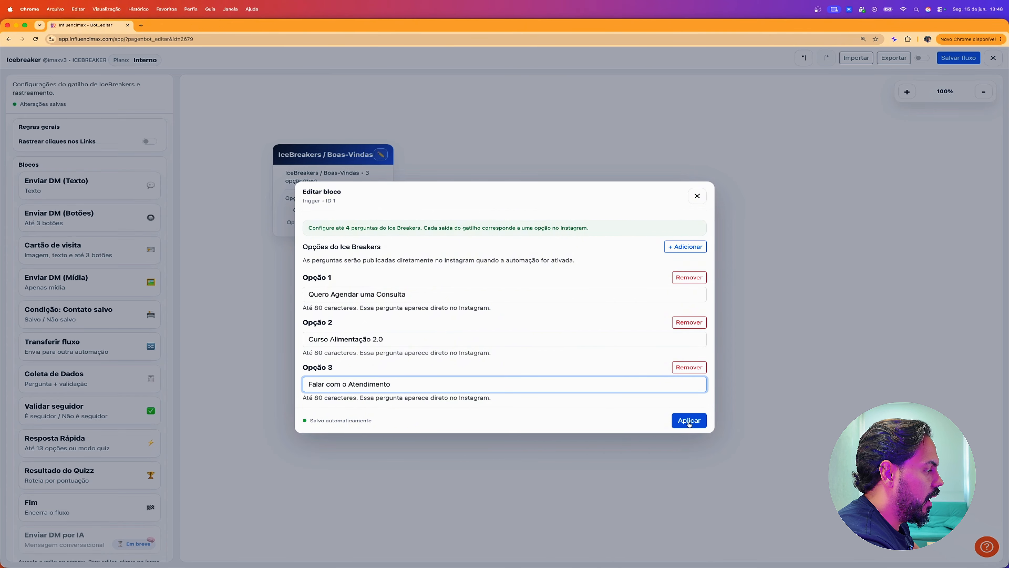
Apply the three Ice Breaker options and add an "Enviar DM (Botões)" block connected to Opção 1
click(690, 422)
drag(59, 218, 565, 215)
drag(392, 199, 562, 150)
Set the button DM block's message to "Que bom ter você aqui. Agende seu horário no link abaixo!"
click(583, 150)
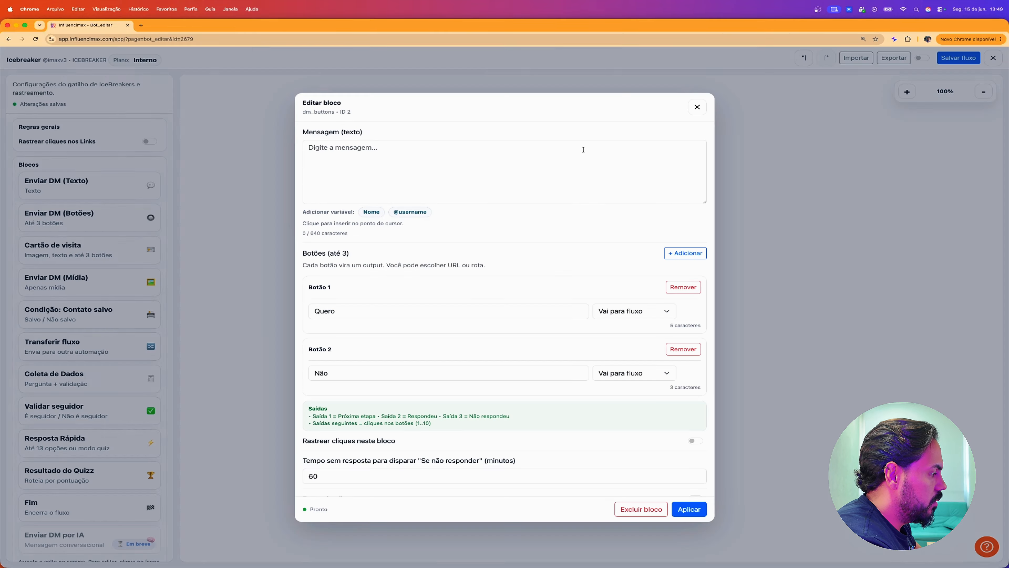
click(482, 176)
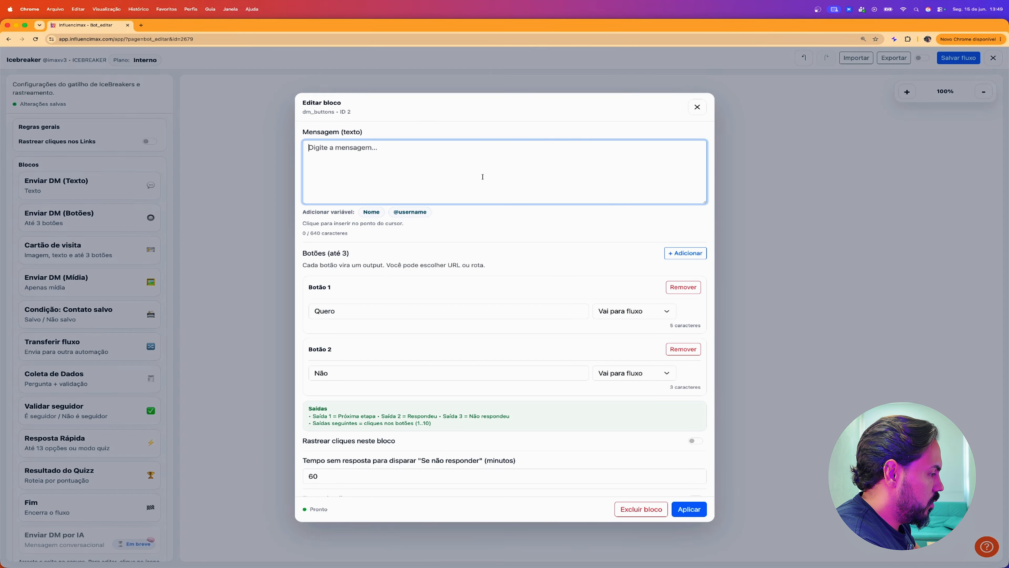
text(Que bom ter você aqui)
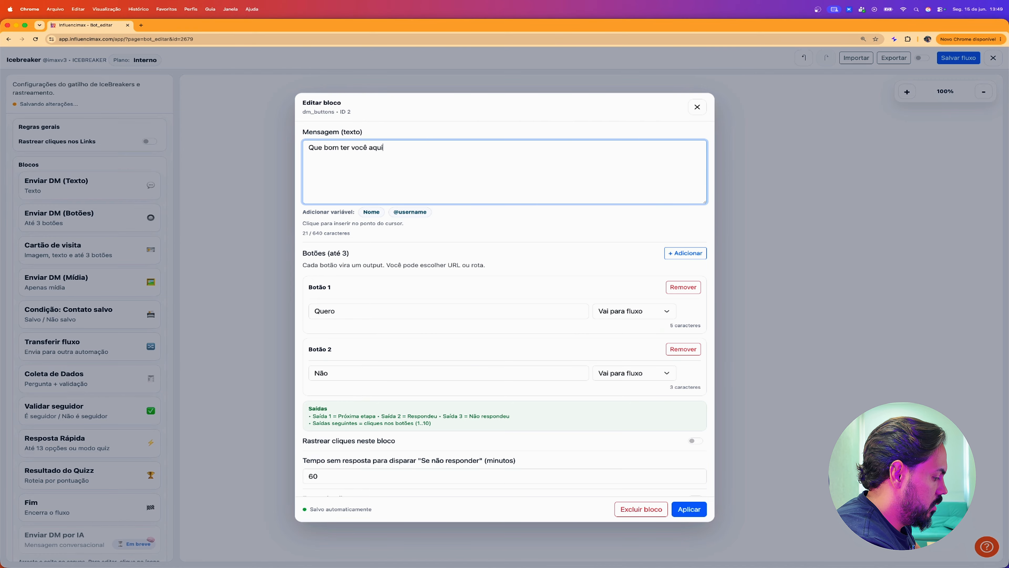
text(. Agen)
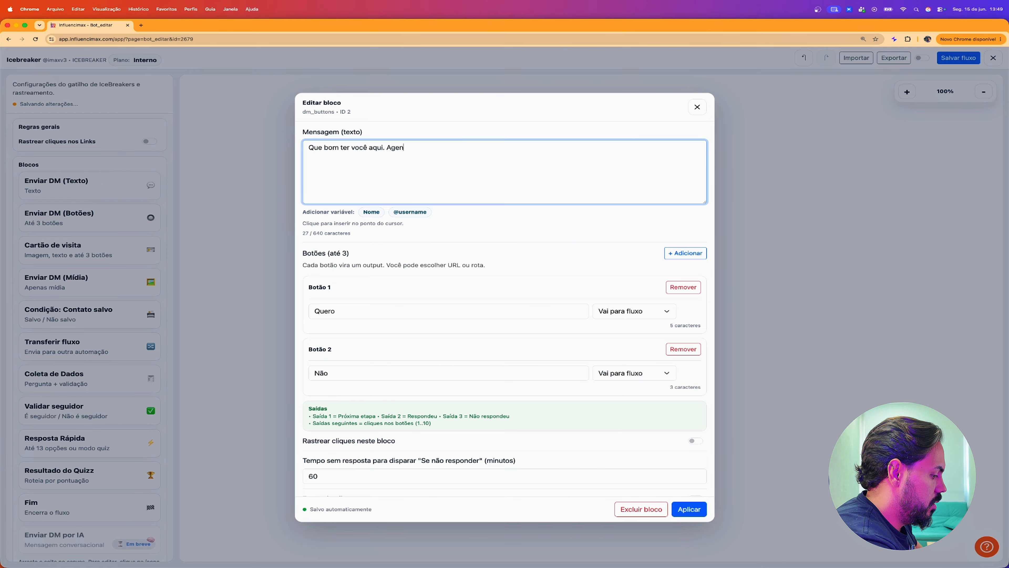
text(de seu horário )
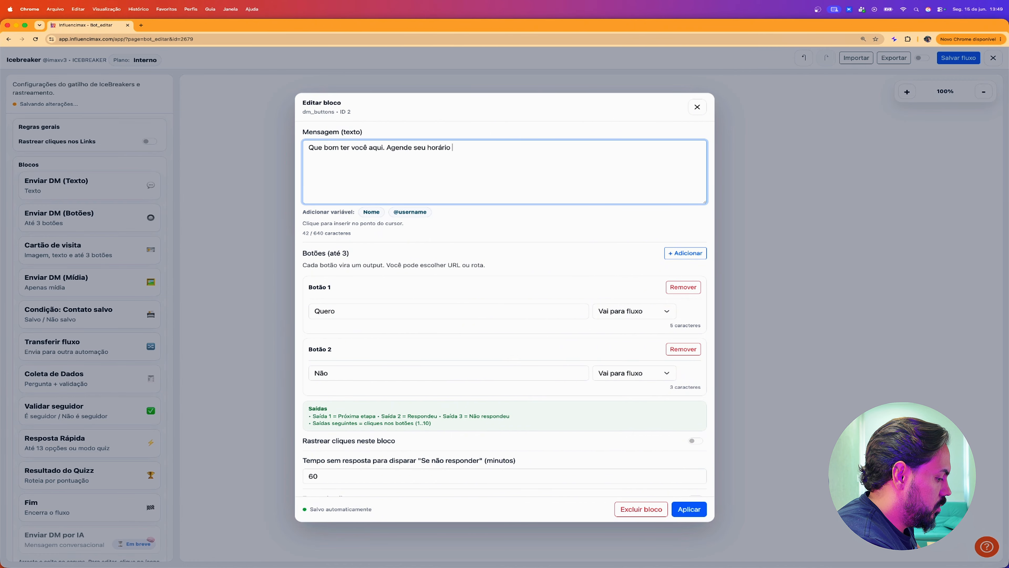
text(no)
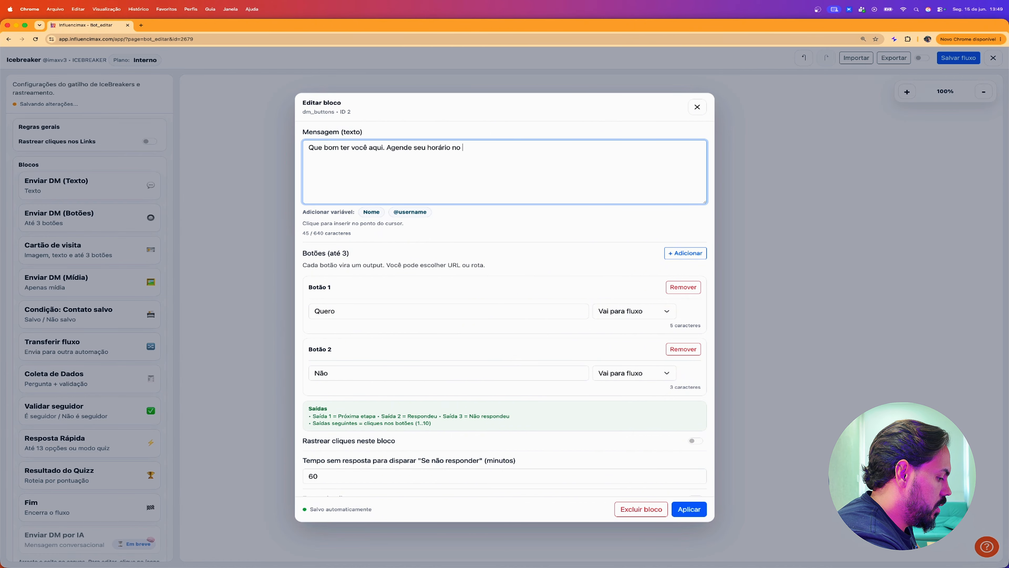
text( link abaixo!)
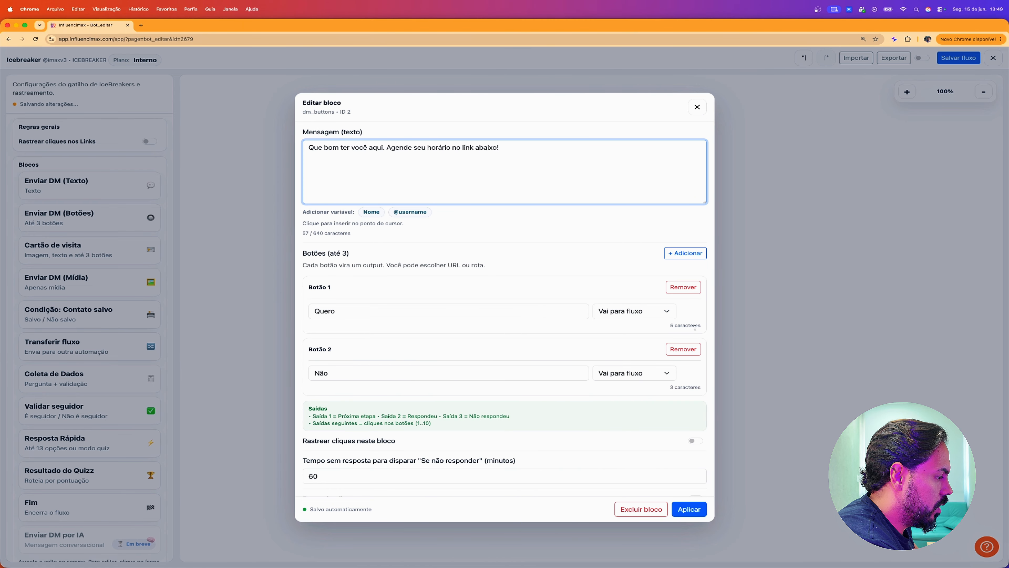
Remove Botão 2, then set Botão 1 to "Abrir link" with the label "Agende Agora"
click(687, 349)
click(534, 335)
key(super+a)
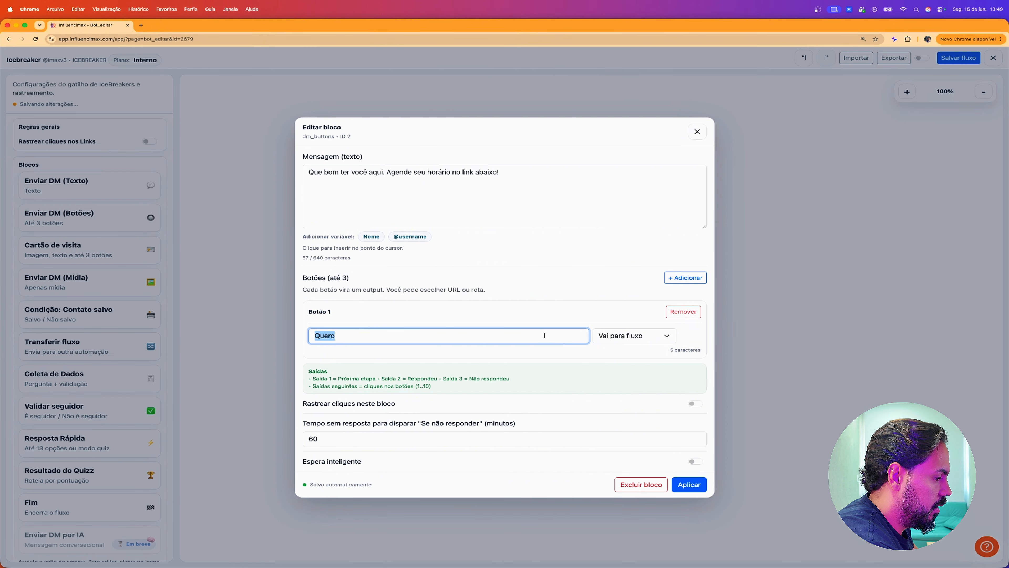
click(666, 335)
click(614, 344)
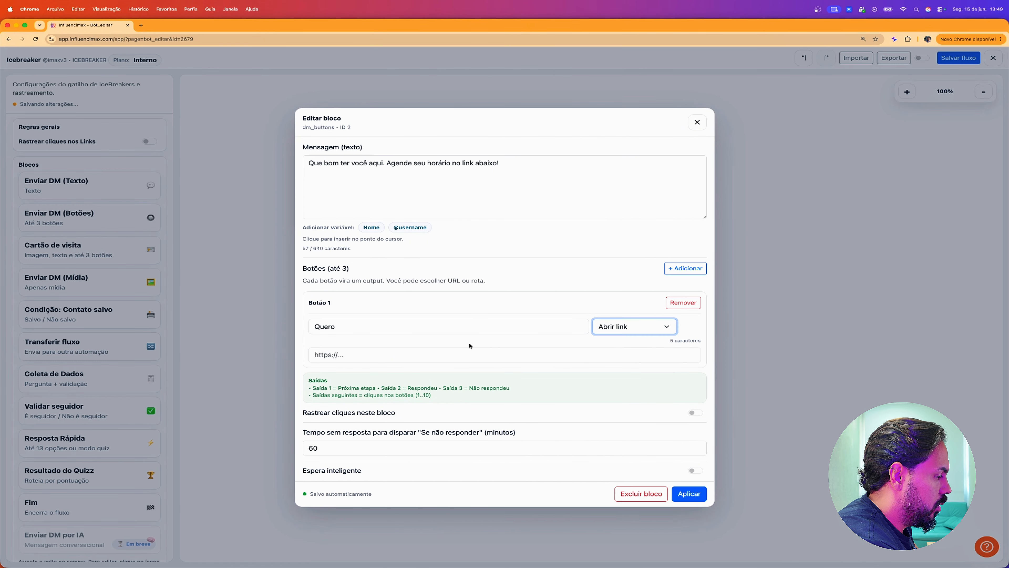
double_click(409, 327)
text(A)
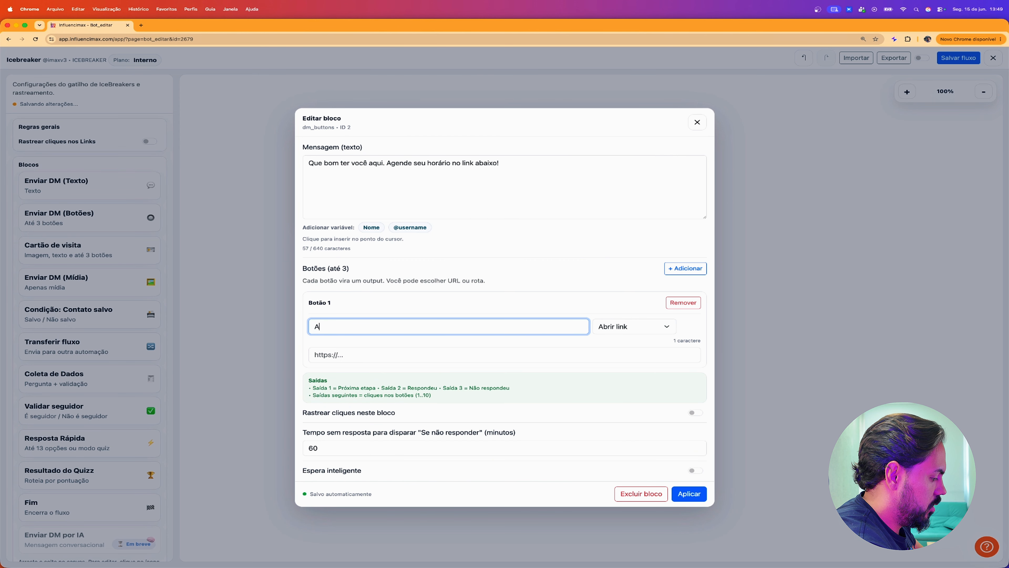
text(gende Agora)
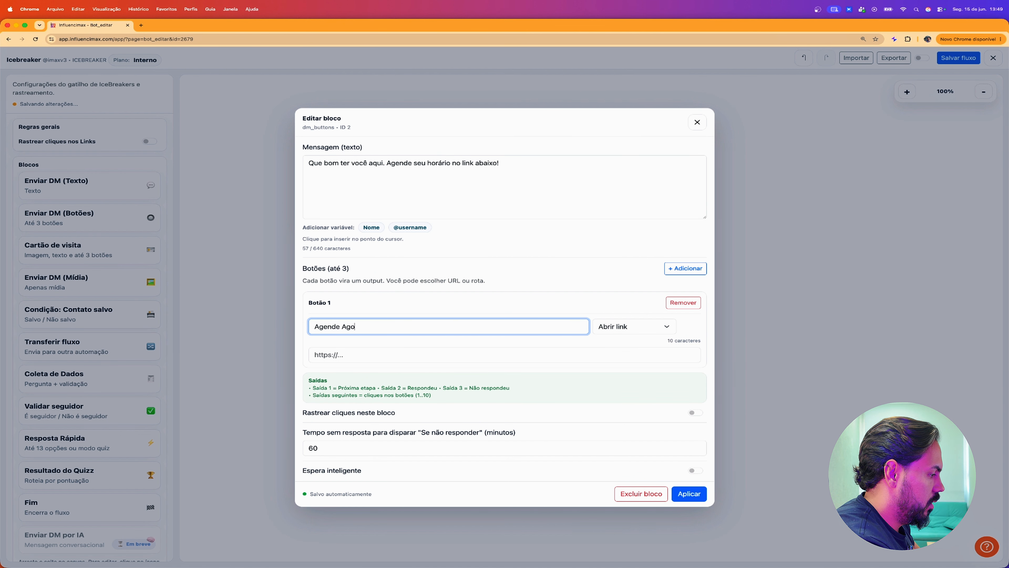
click(400, 353)
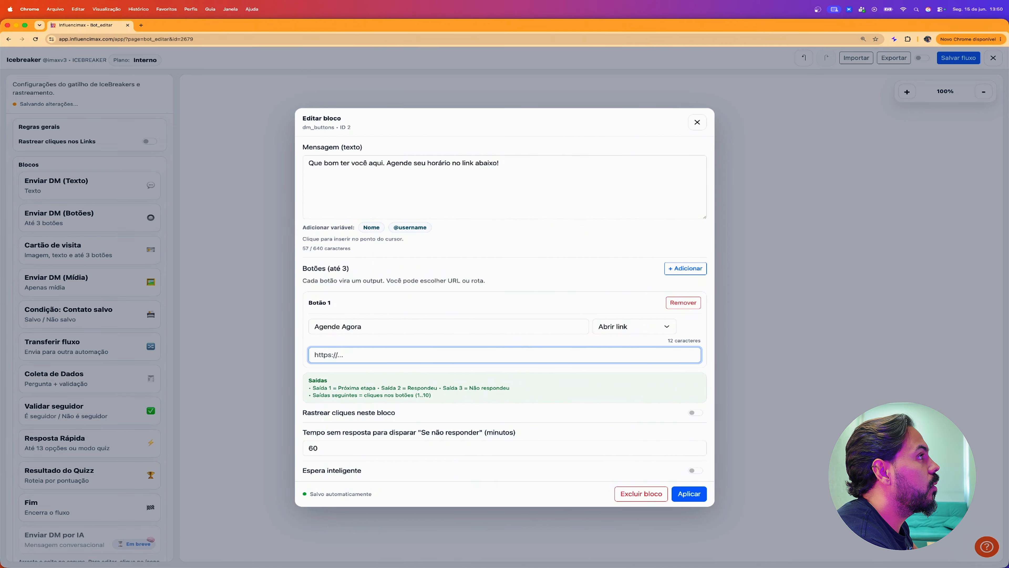
key(super+Tab)
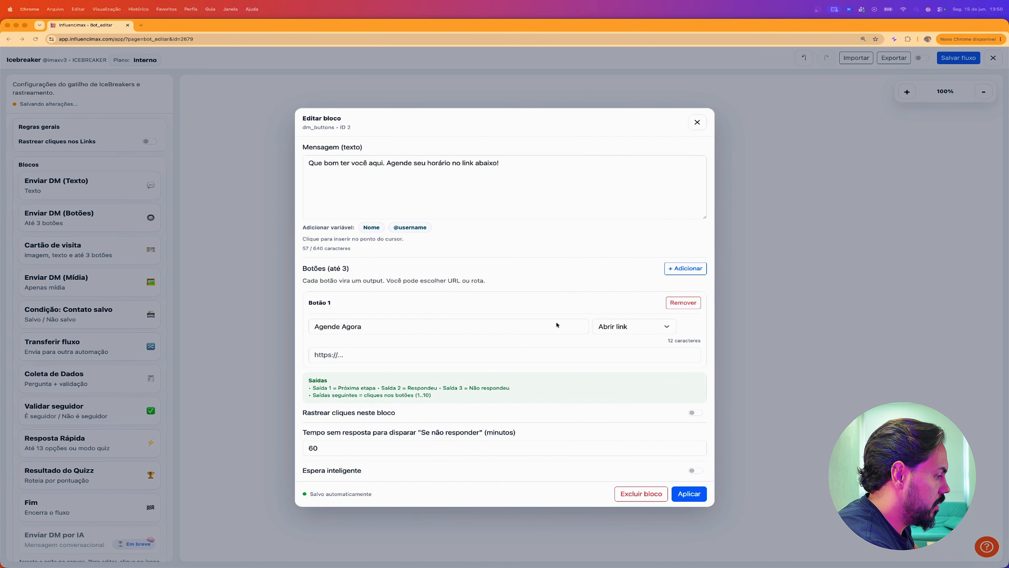
click(412, 357)
text(https://influencimax.com/?lang=pt)
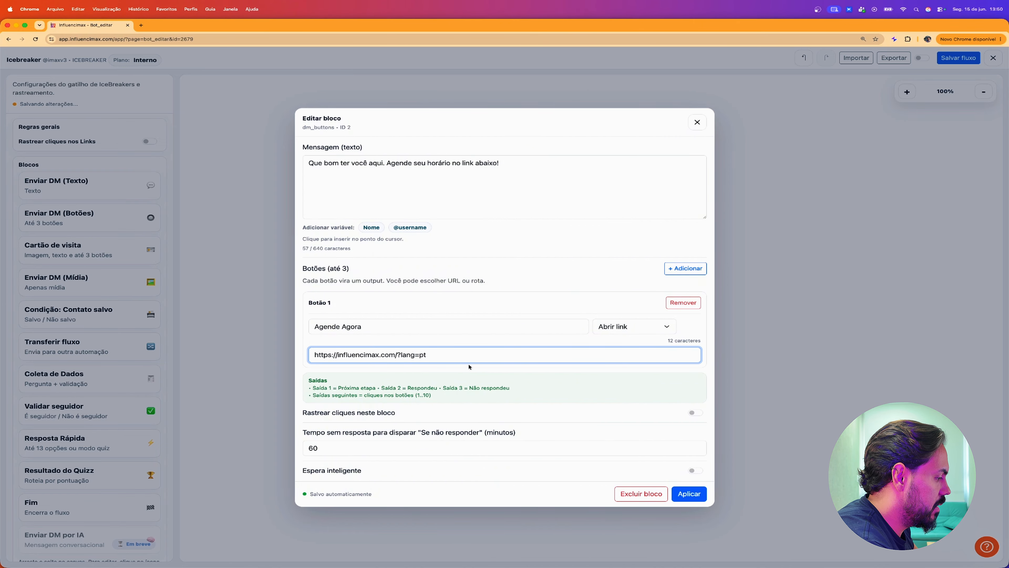
click(687, 495)
Rearrange the canvas so the button DM block sits higher and the IceBreakers / Boas-Vindas block lower
drag(536, 153, 584, 100)
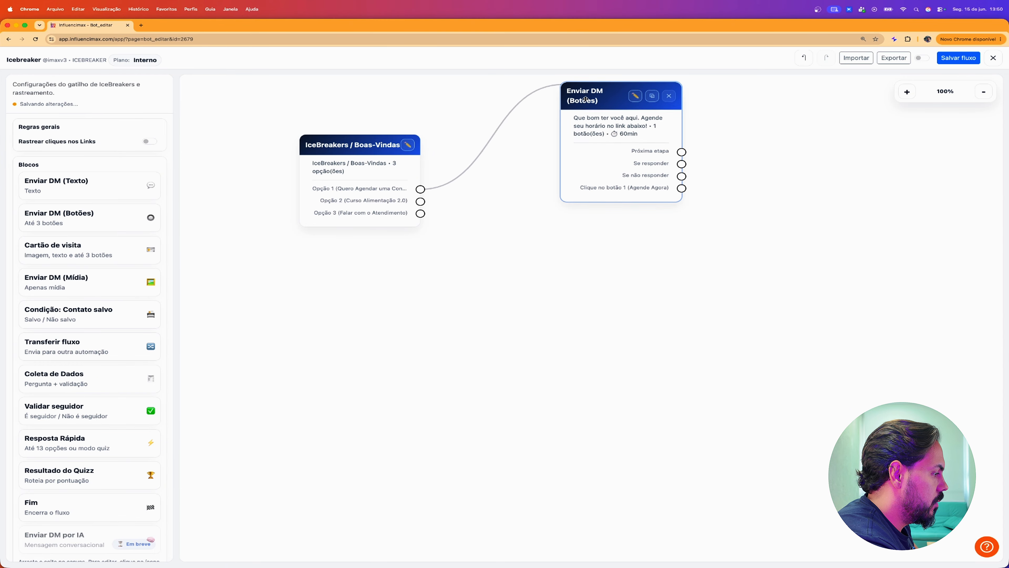
drag(343, 173, 323, 265)
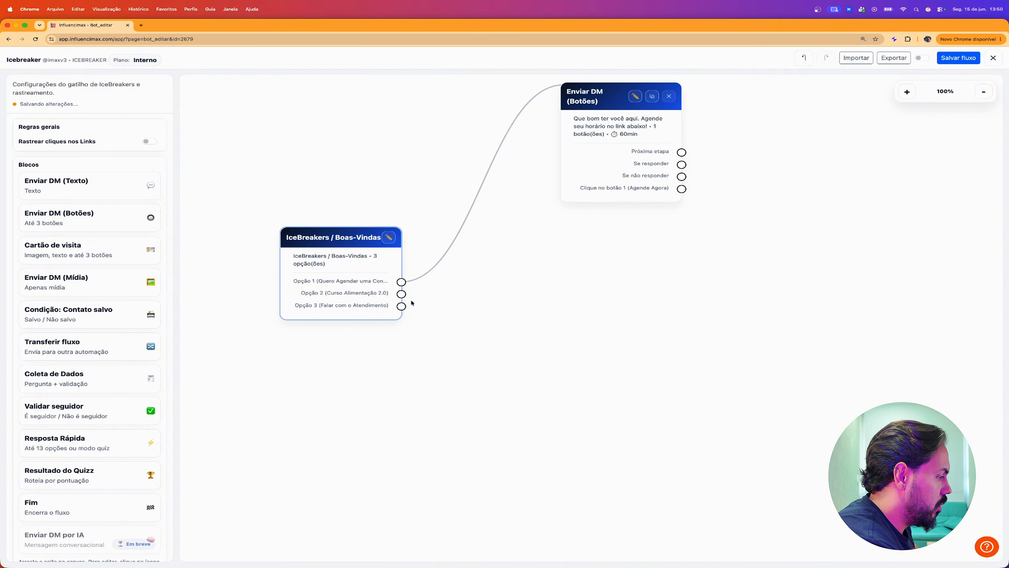
drag(402, 294, 658, 305)
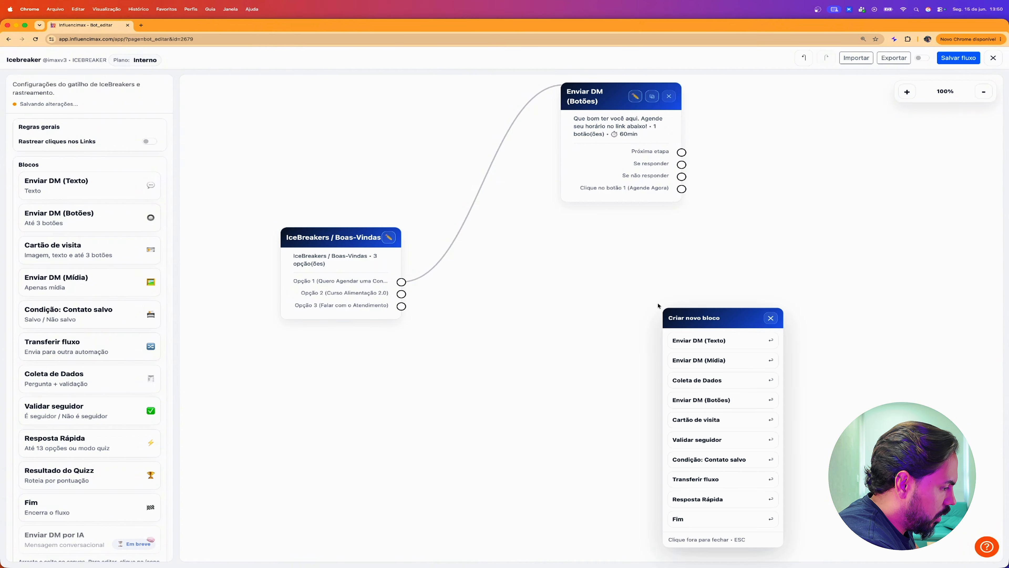
click(729, 400)
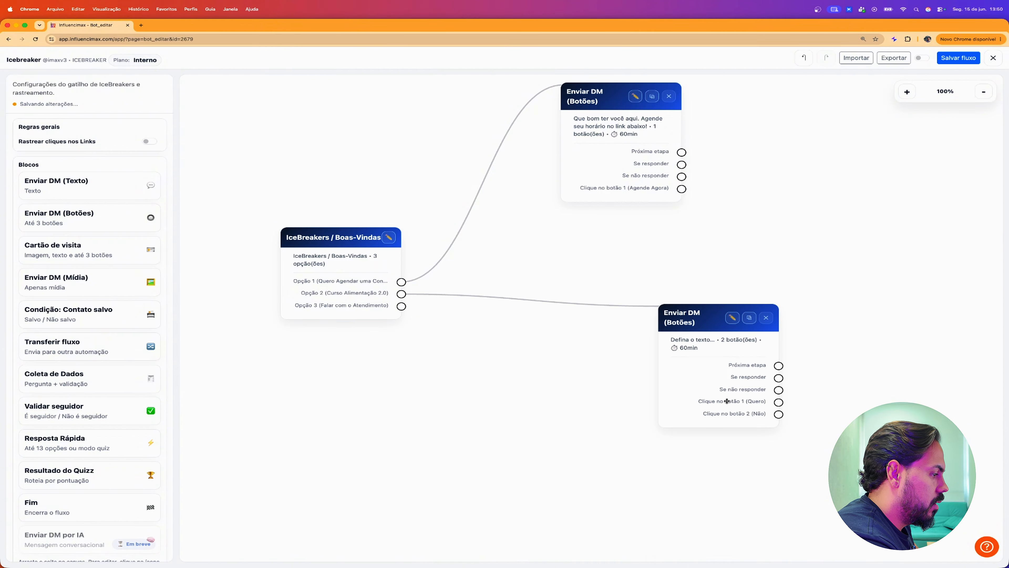
drag(695, 320, 574, 266)
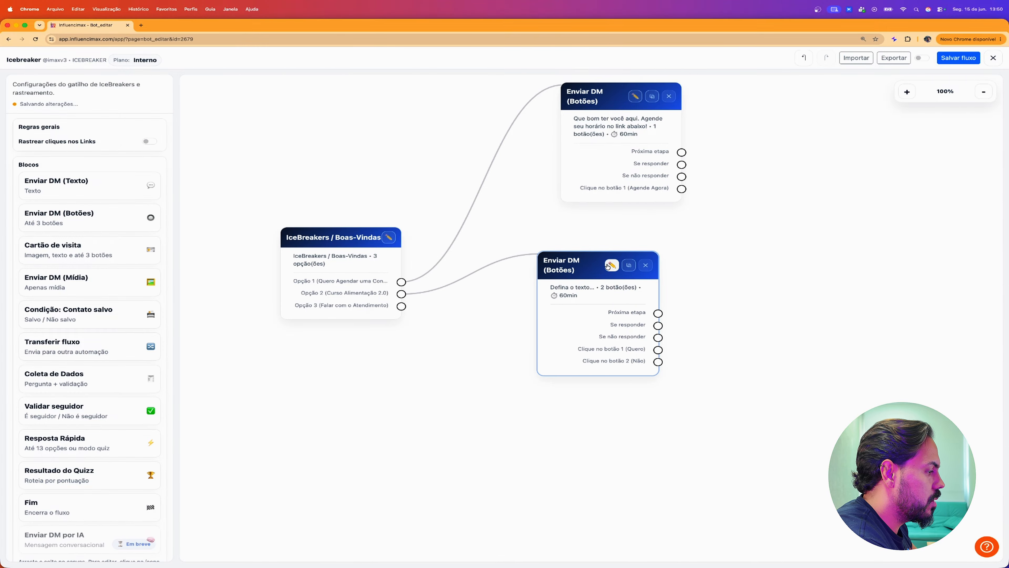
click(646, 266)
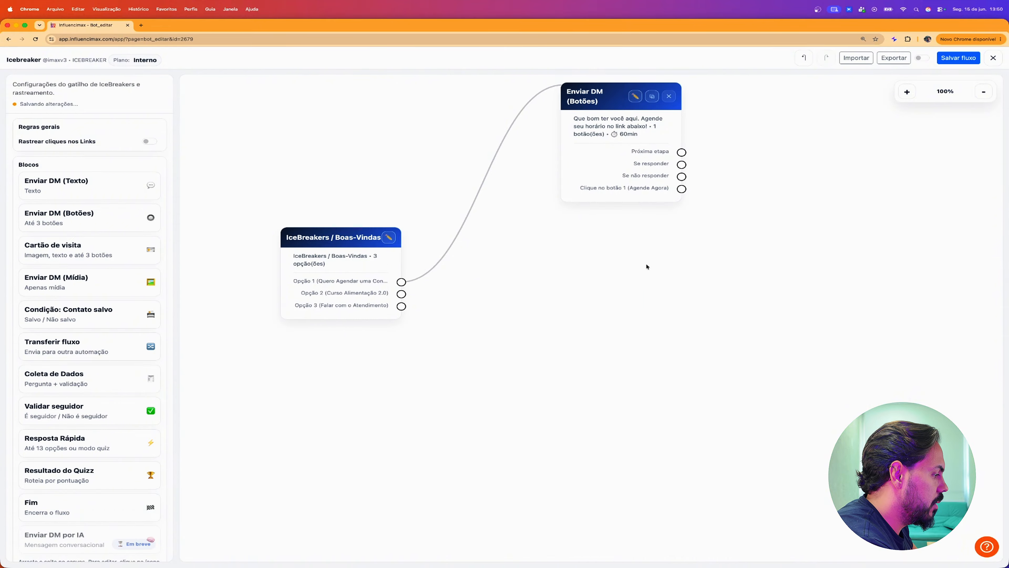
Create a "Cartão de visita" block connected to Opção 2 and place it below the button DM block
drag(401, 293, 580, 297)
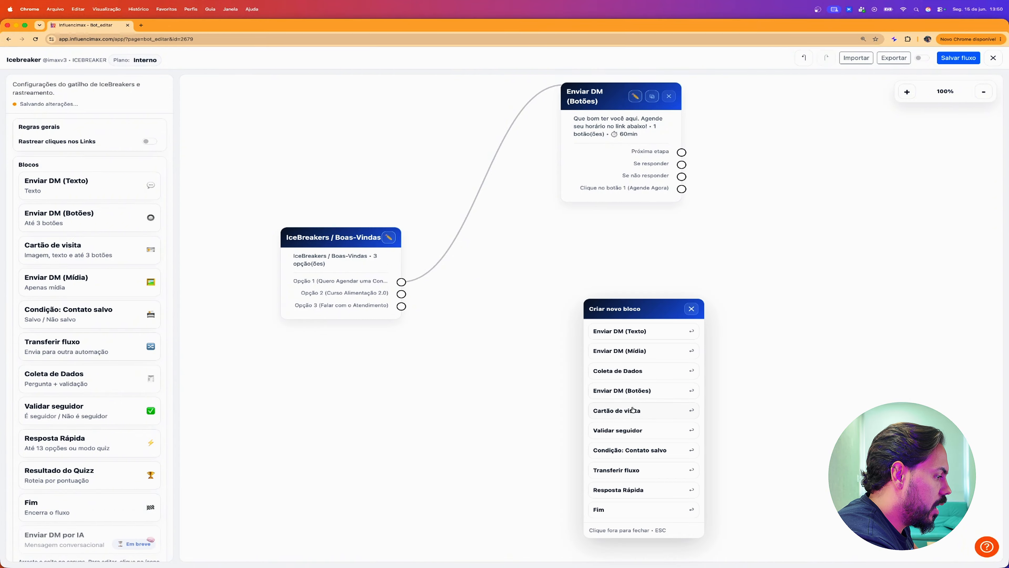
click(638, 372)
drag(662, 304, 653, 242)
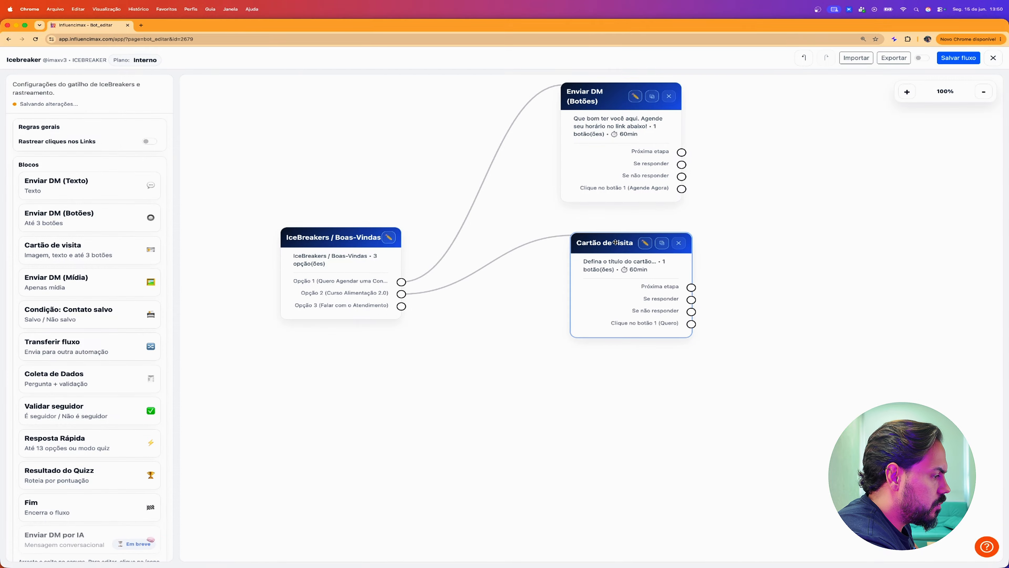
Open the Cartão de visita block for editing and set its card title to "Curso Alimentação 2.0"
click(649, 244)
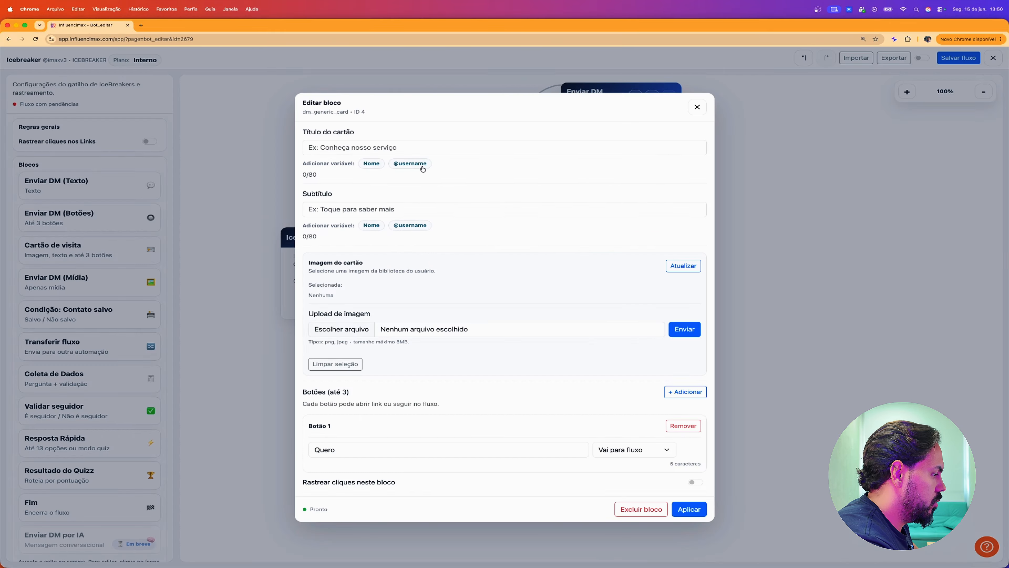
click(377, 147)
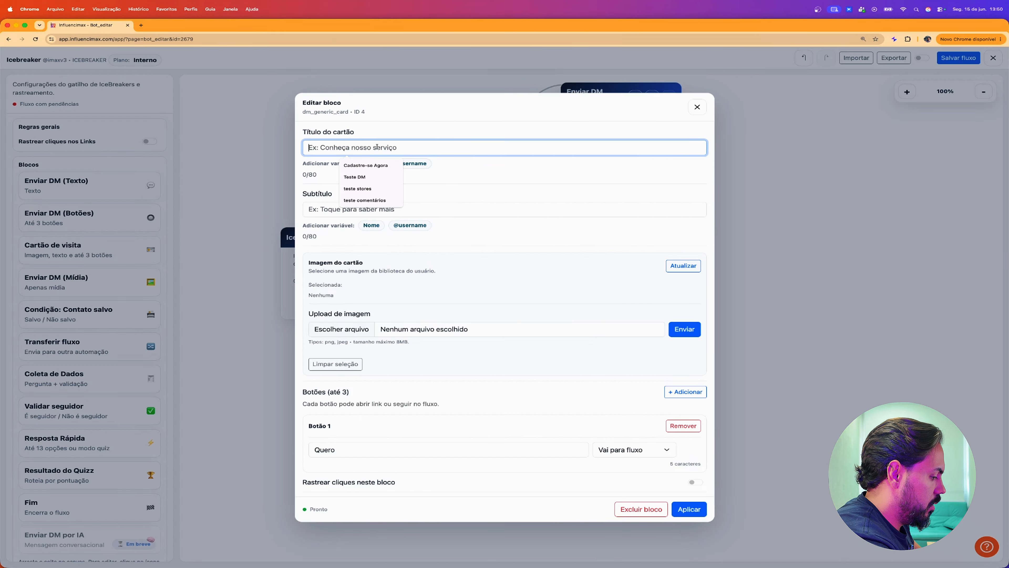
text(Curso )
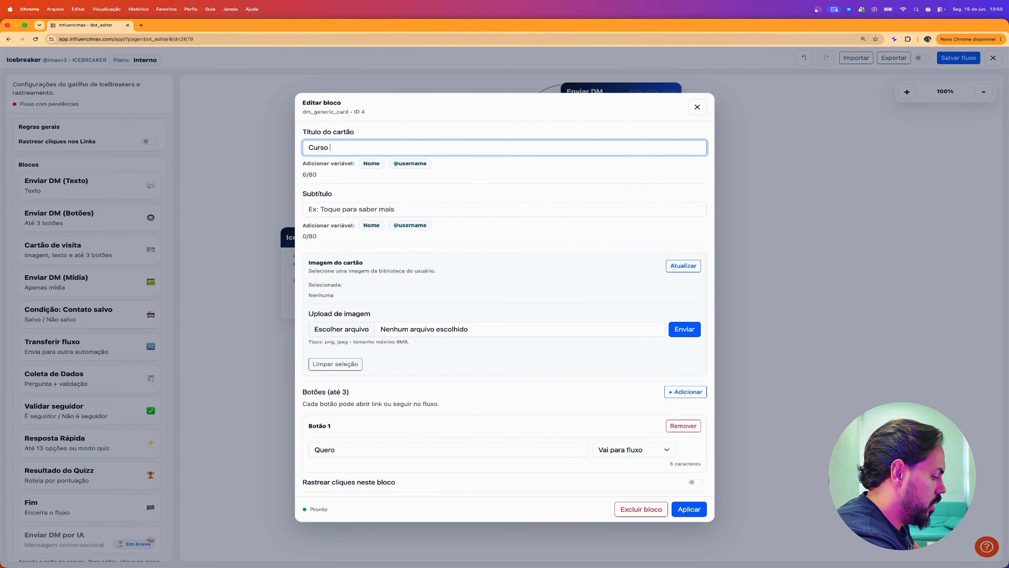
text(AIiment)
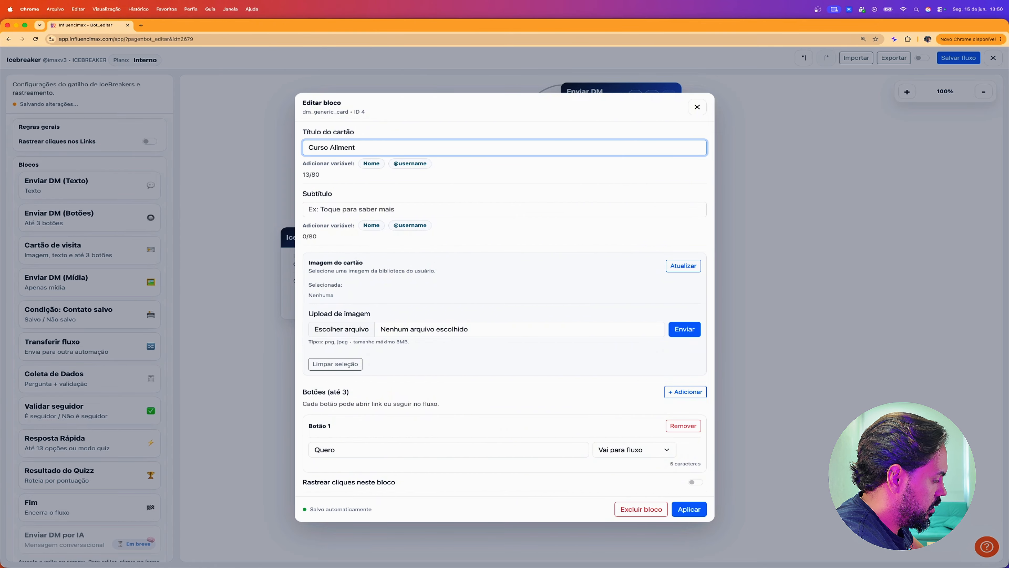
text(ação )
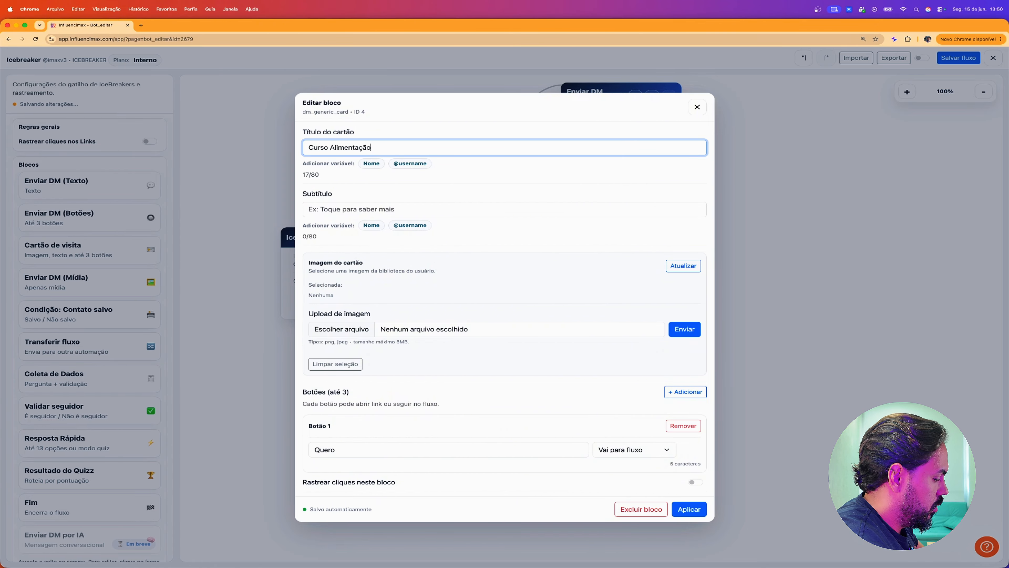
text(2.0)
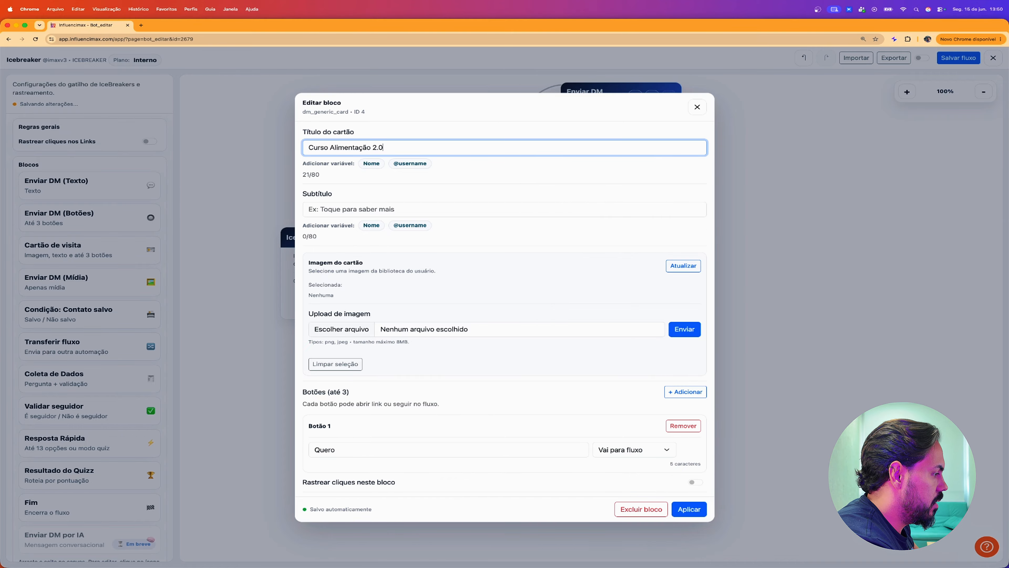
Set the card's subtitle to "Construindo uma alimentação saudável"
click(362, 210)
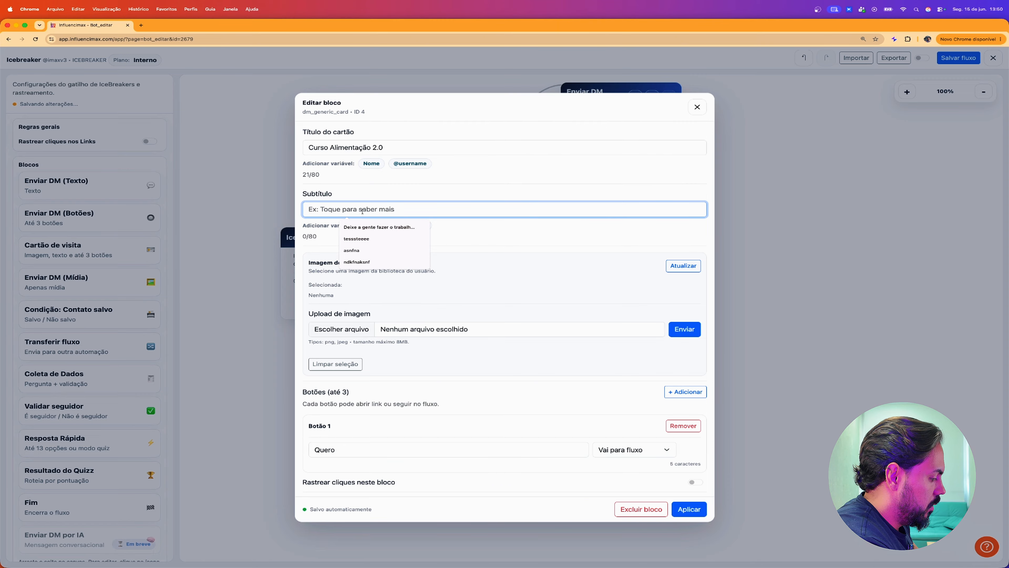
text(Construindo uma alimentação )
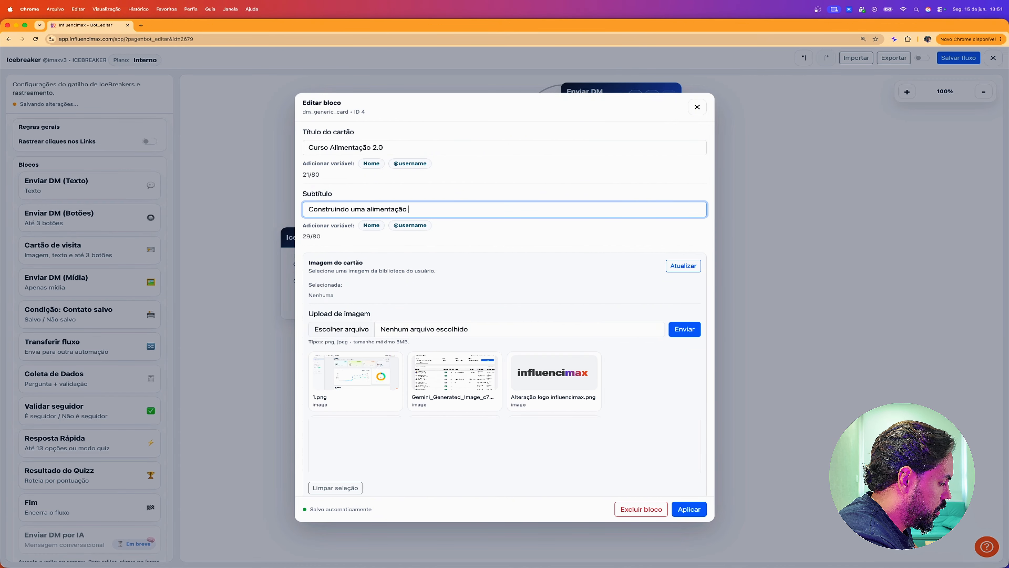
text(saud)
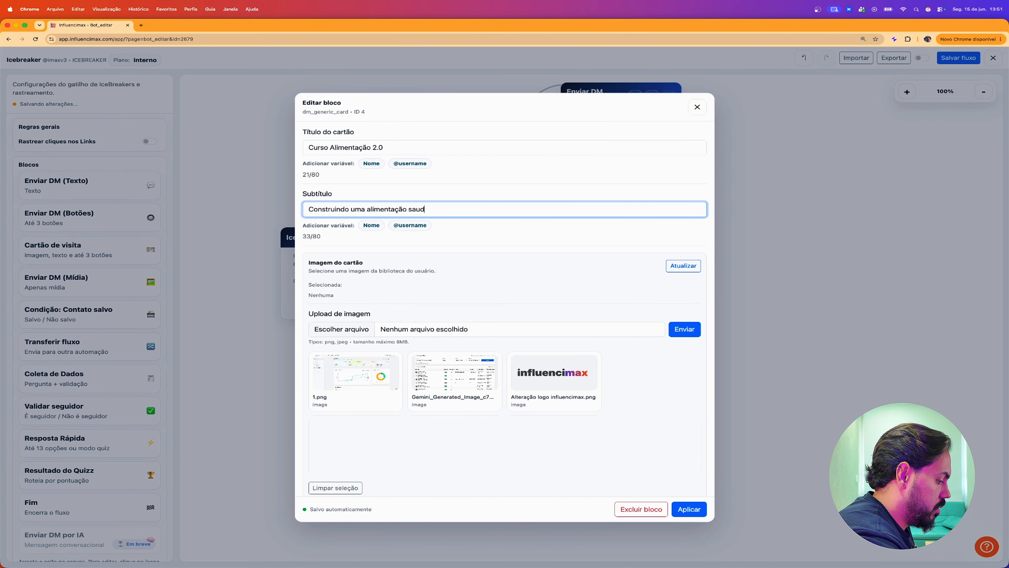
text(ável)
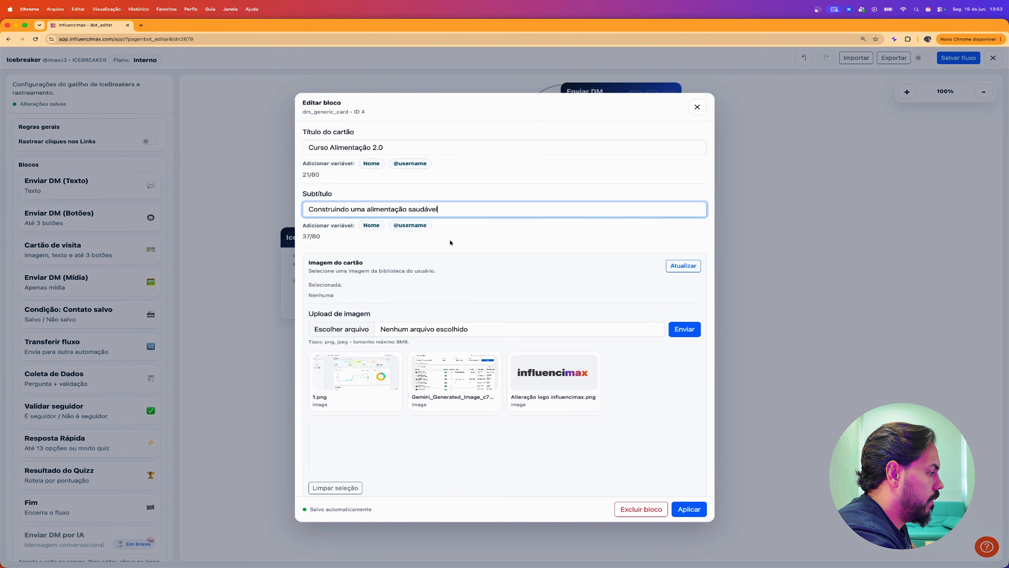
Choose 1.png from the image library as the card's image
scroll(486, 320, down, 1)
scroll(487, 320, up, 1)
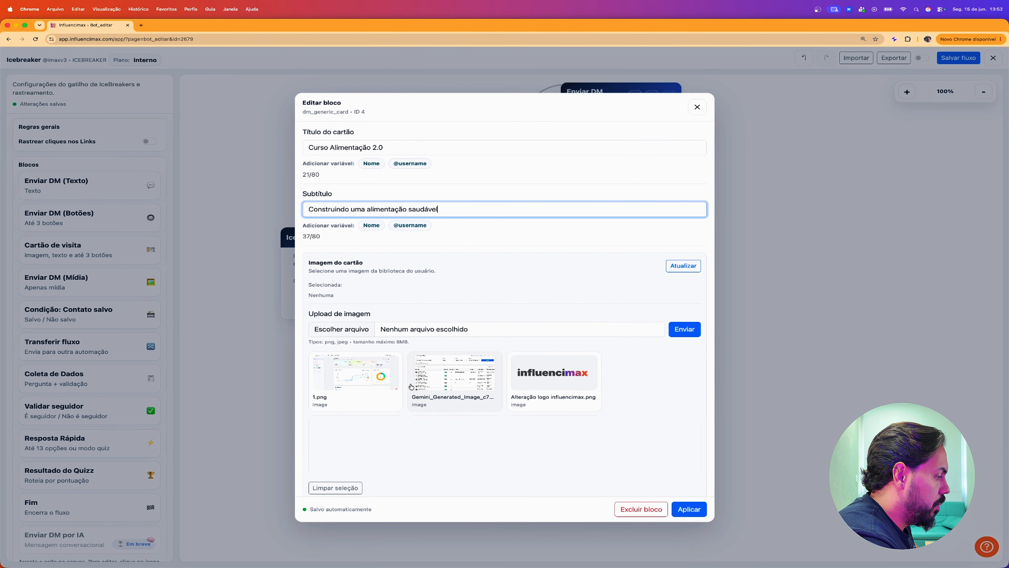
click(444, 374)
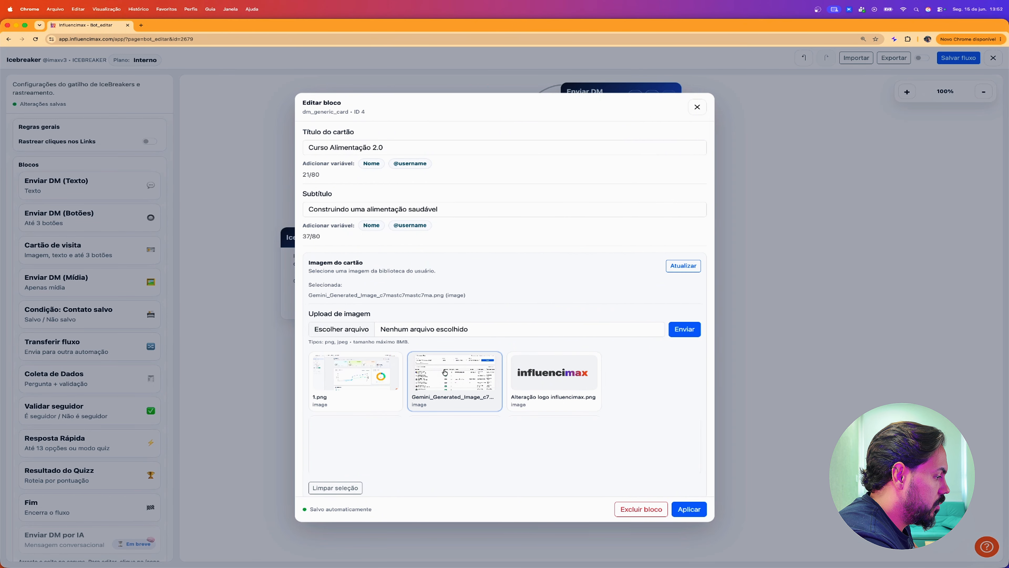
click(341, 381)
scroll(539, 293, down, 5)
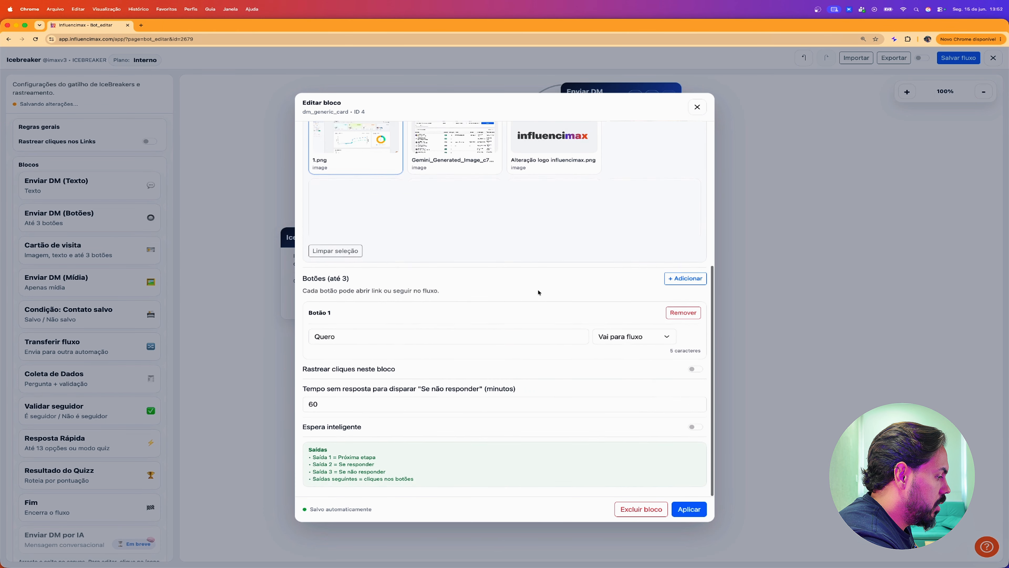
Change the label of the card's Botão 1 to "Acesse Agora"
click(561, 343)
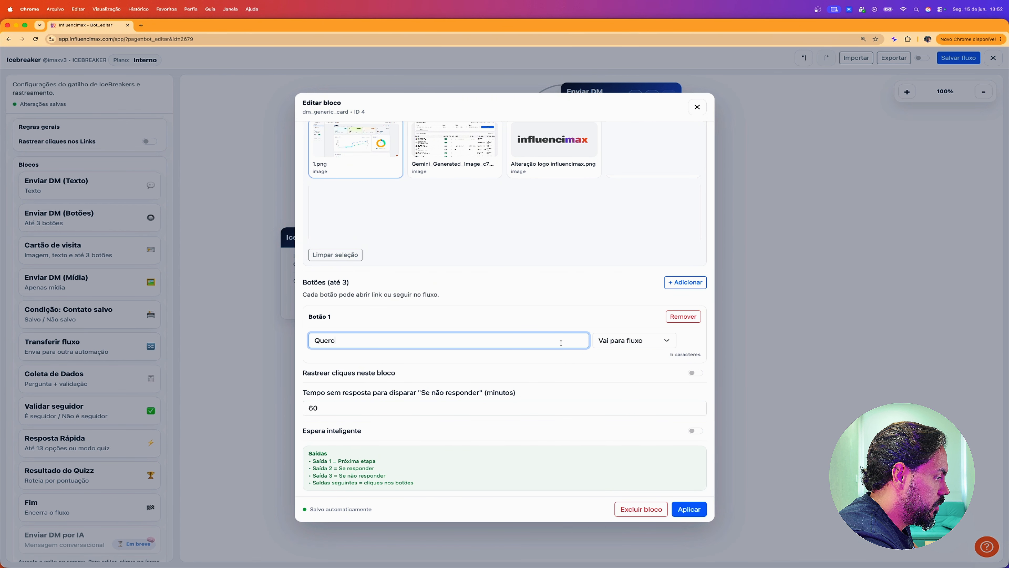
double_click(529, 342)
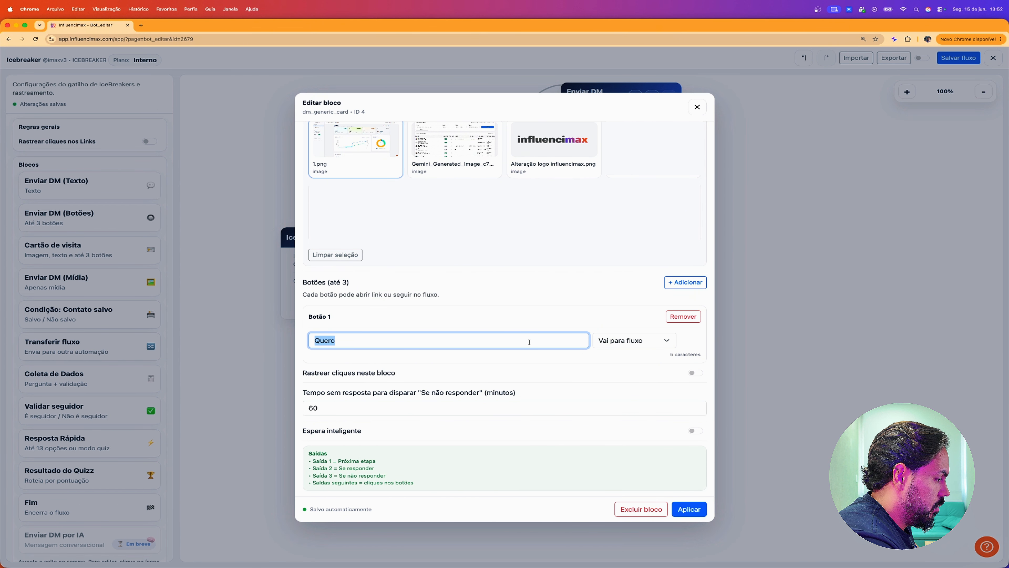
text(Acesse a)
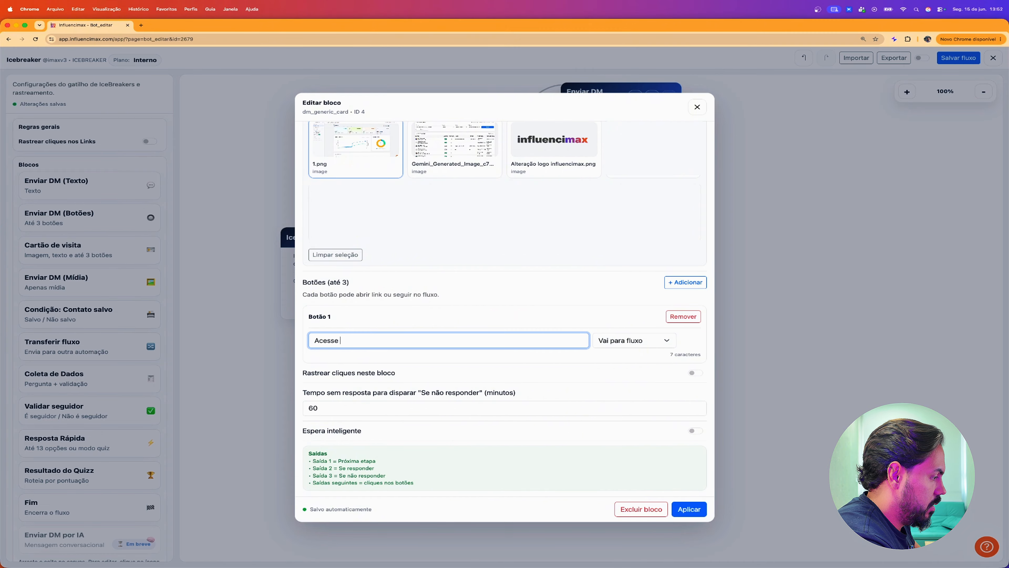
key(BackSpace)
text(Agora)
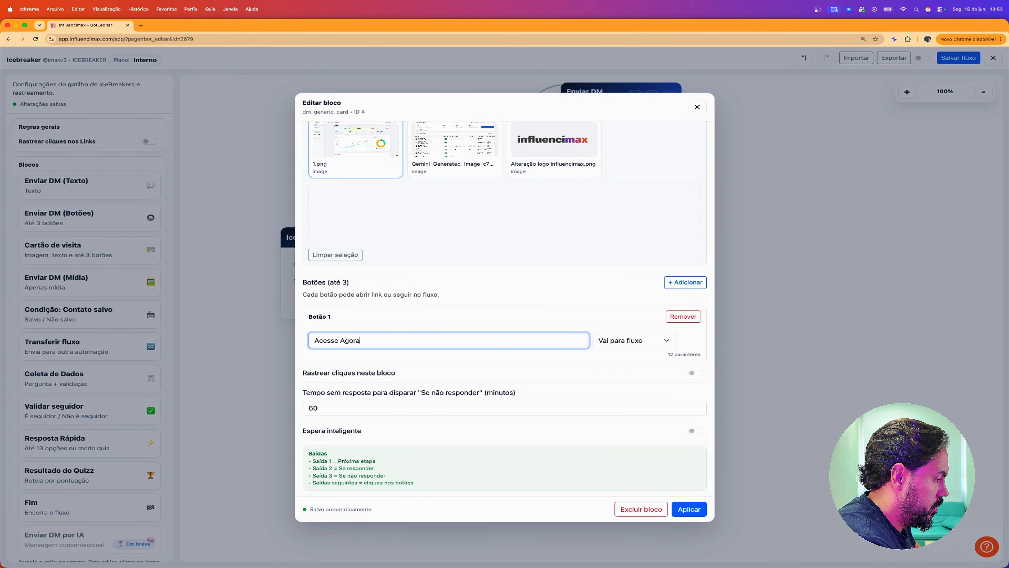
click(635, 340)
click(616, 350)
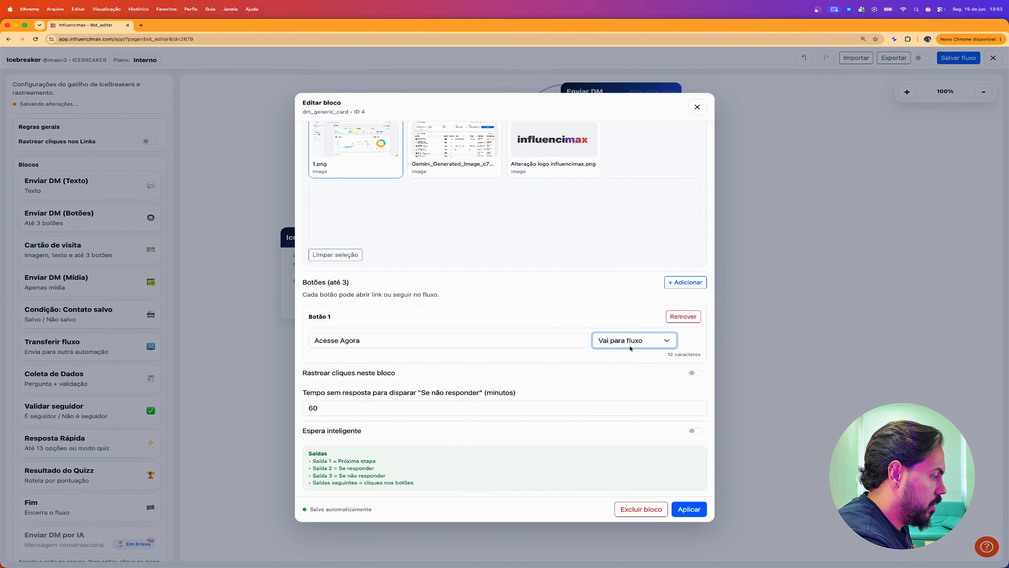
click(502, 364)
text(https://influencimax.com/?lang=pt)
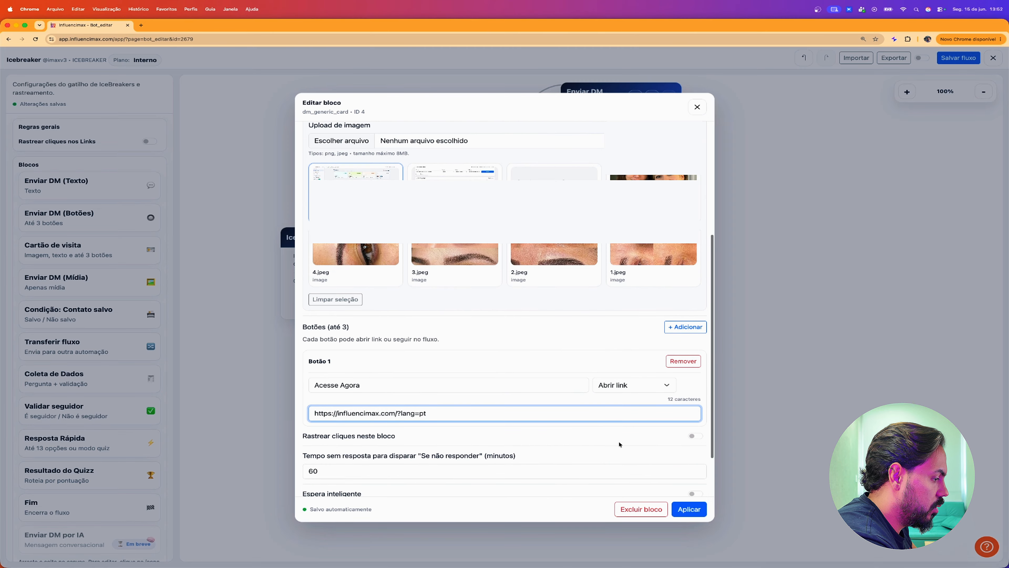
click(691, 505)
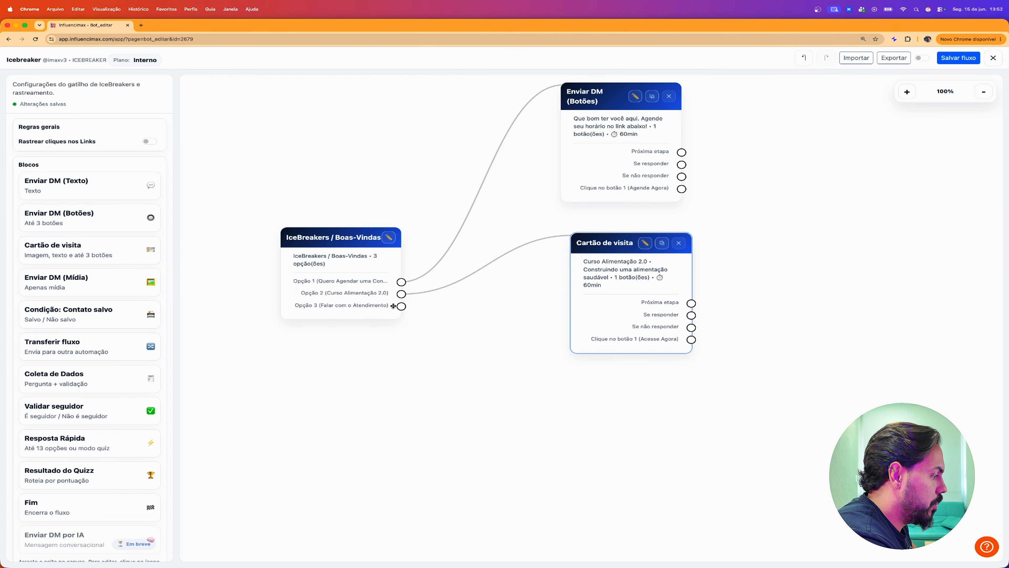
Create an "Enviar DM (Botões)" block connected to Opção 3 and place it below the Cartão de visita block
drag(401, 306, 629, 480)
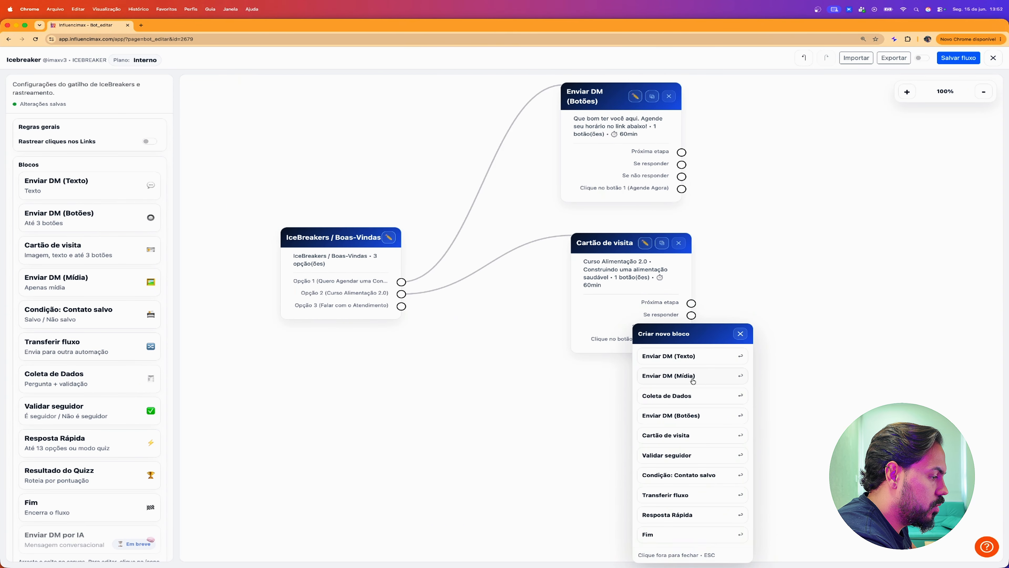
click(679, 417)
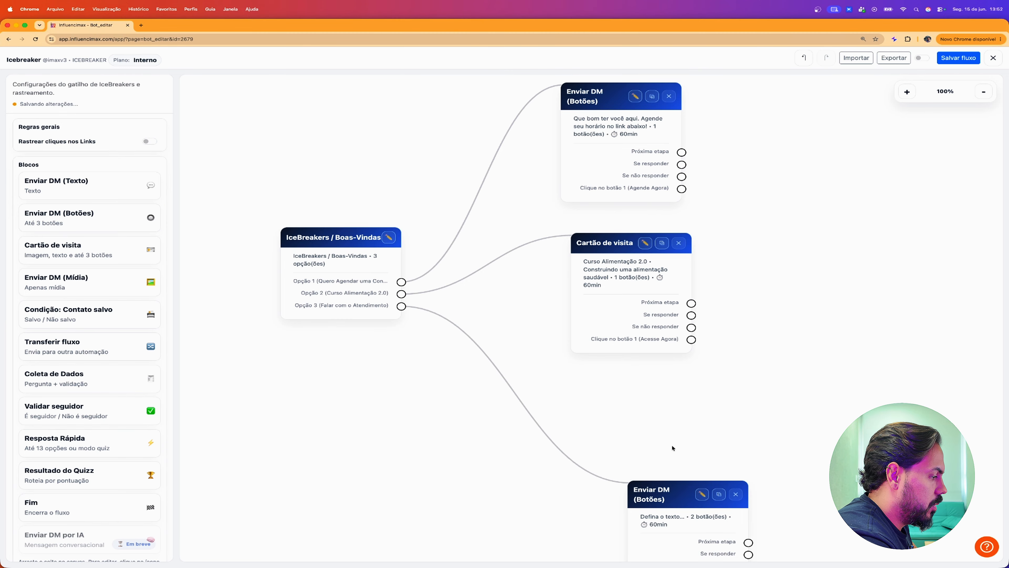
drag(667, 488, 615, 389)
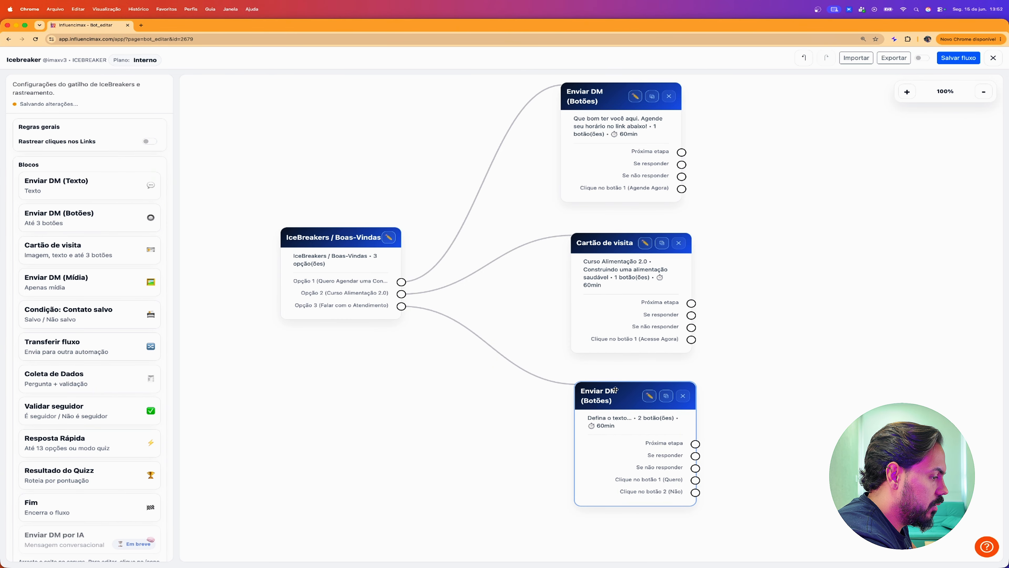
Open the new Opção 3 button DM block for editing and set its message to "Fale agora conosco."
click(647, 396)
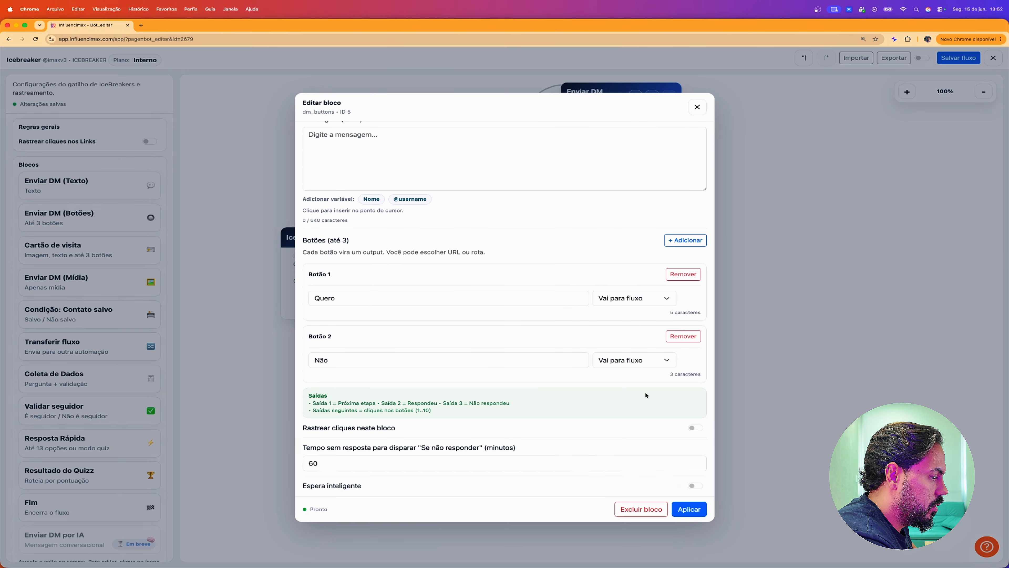
click(367, 143)
text(Fale)
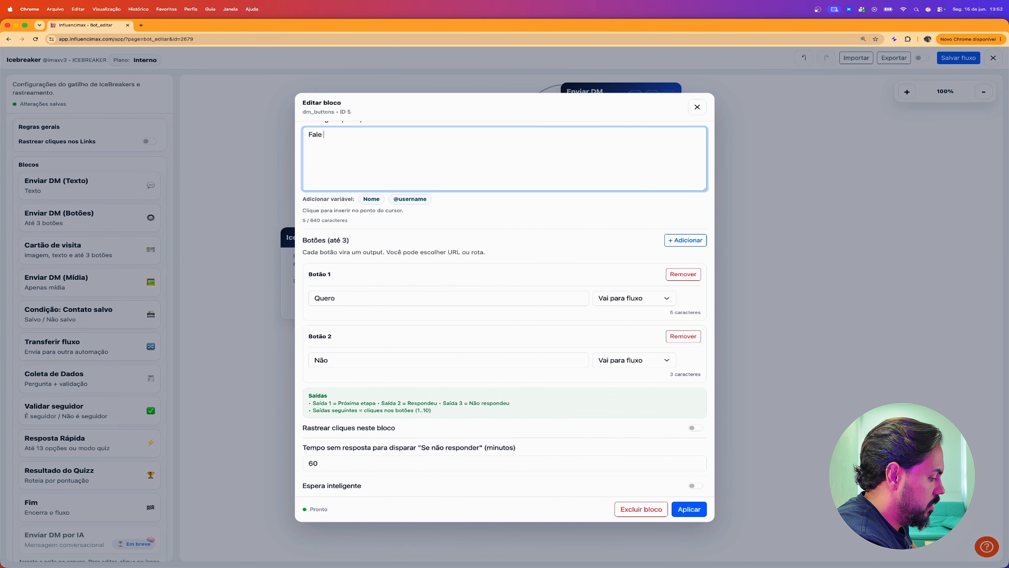
text( agora )
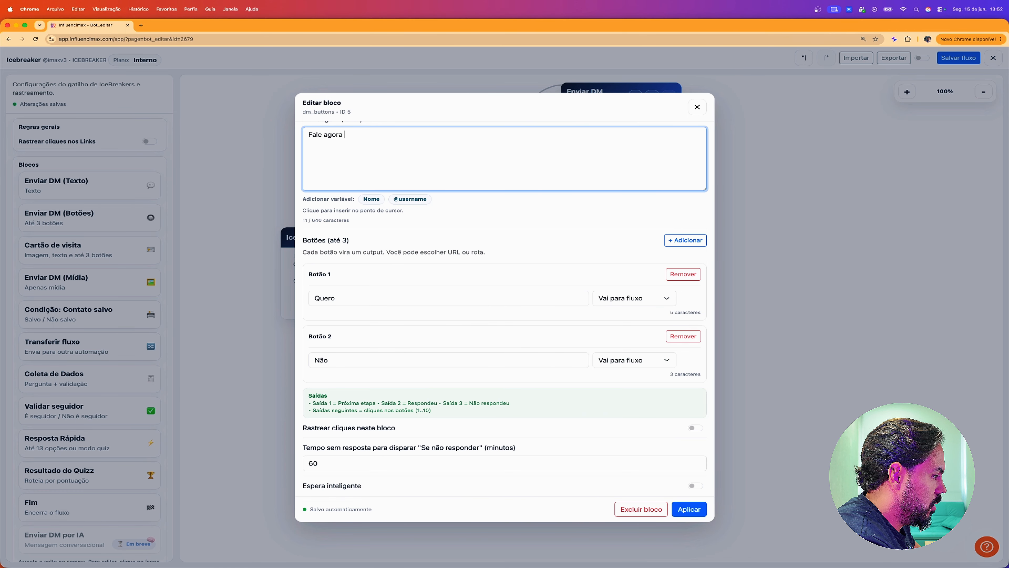
text(conosco)
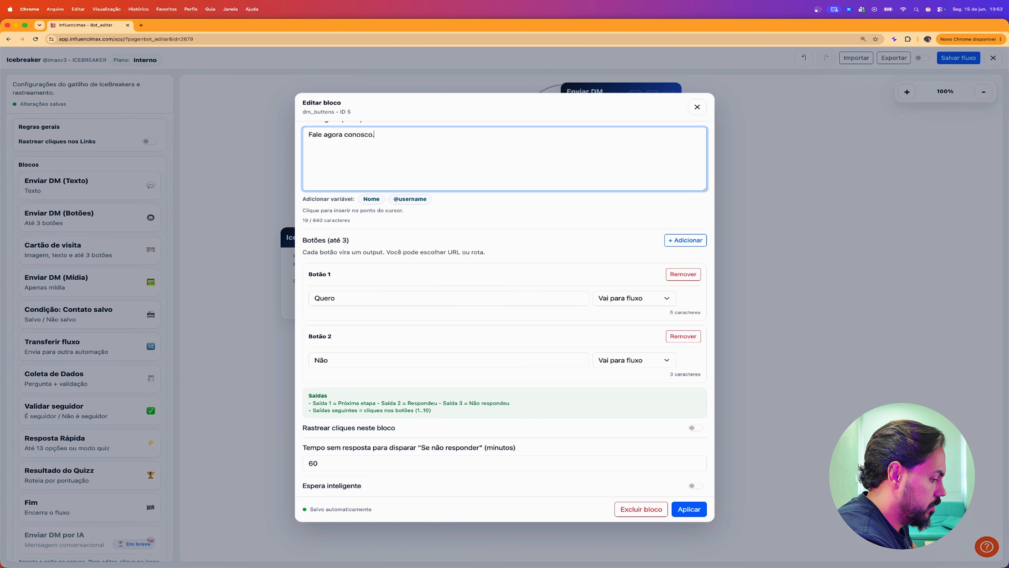
text(.)
Remove Botão 2 from the block and label Botão 1 "Whatsaap"
click(680, 336)
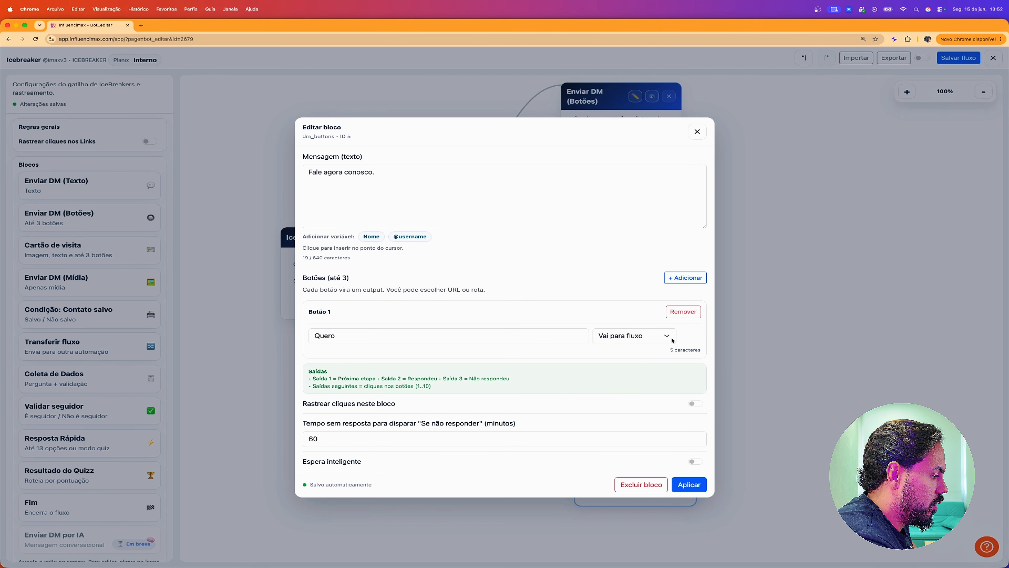
click(562, 335)
double_click(562, 336)
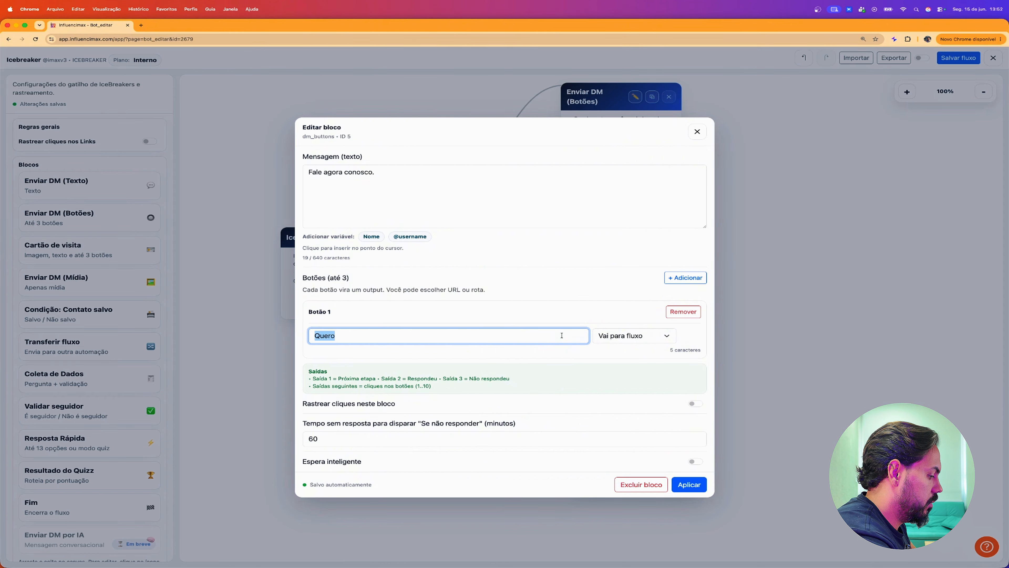
text(W)
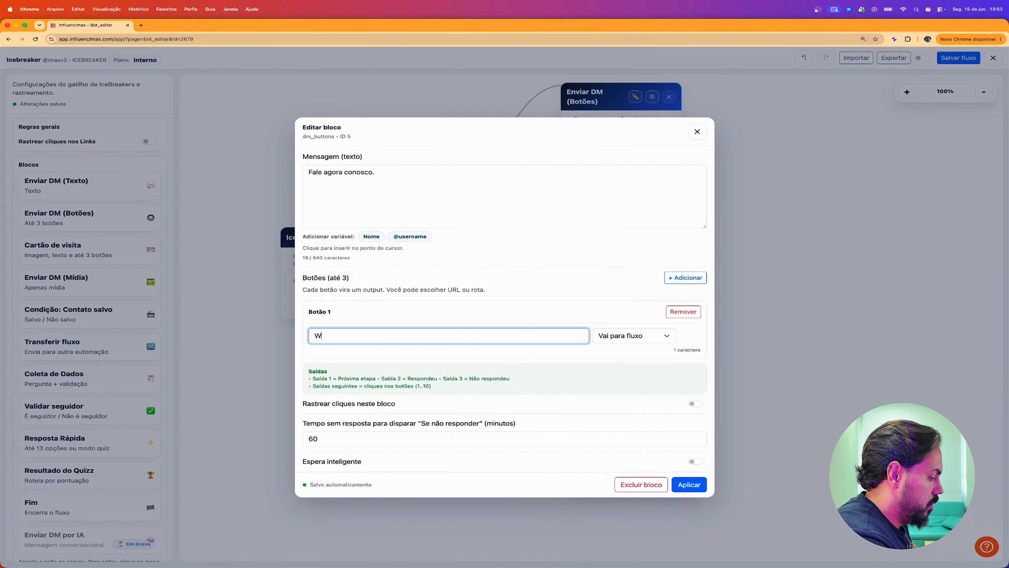
text(hatsaap)
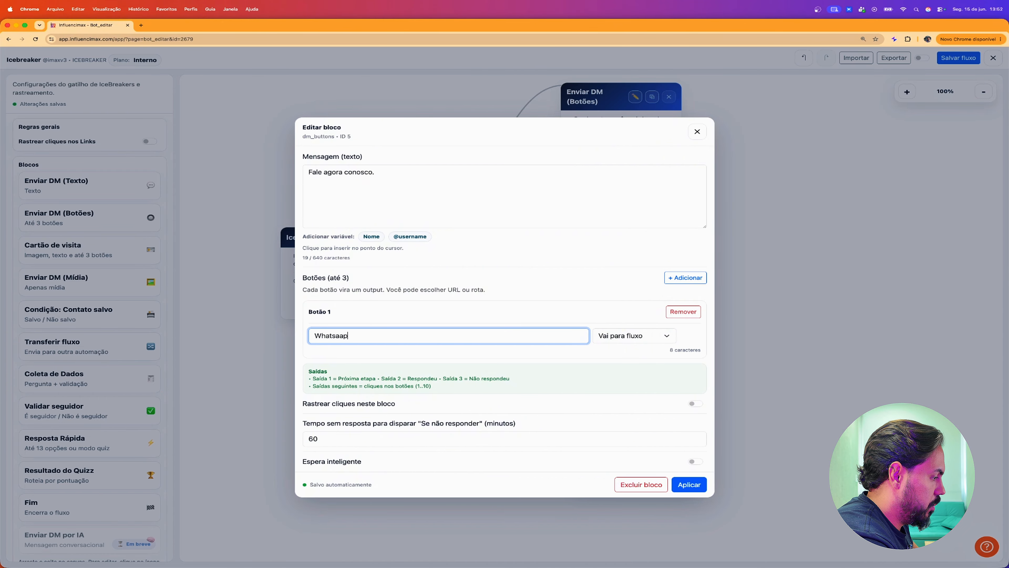
click(634, 335)
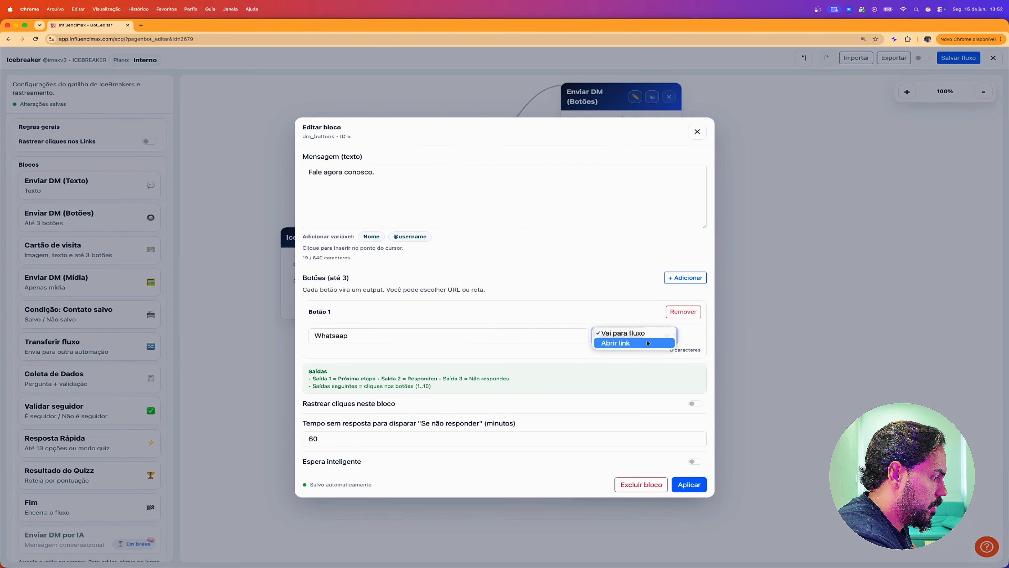
click(631, 349)
click(382, 354)
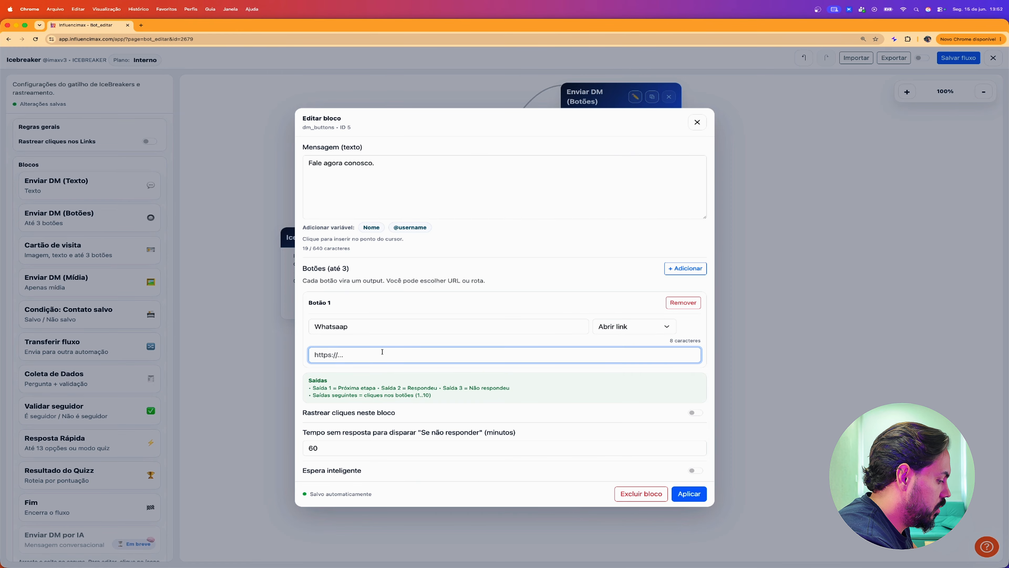
text(https://influencimax.com/?lang=pt)
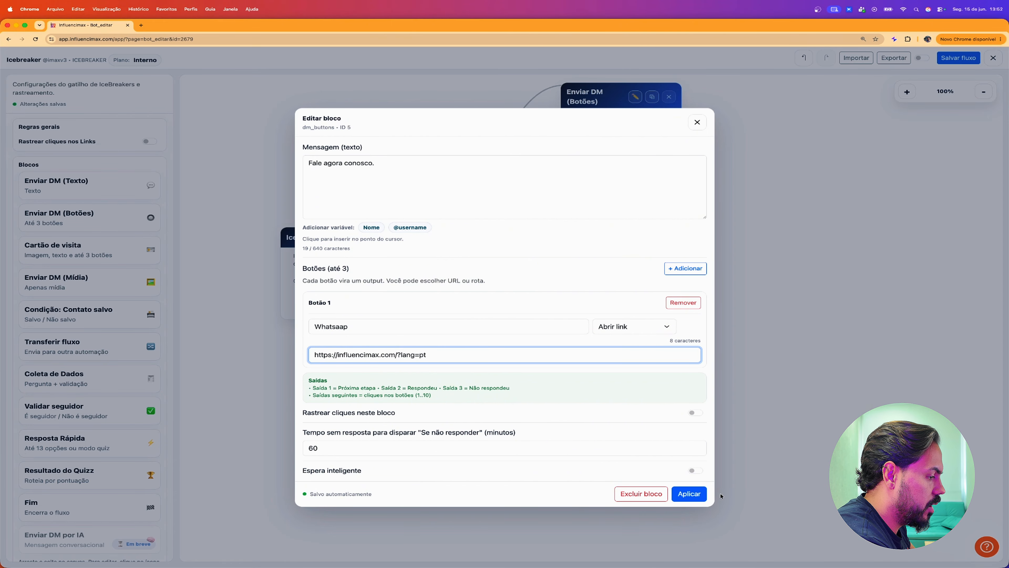
click(692, 497)
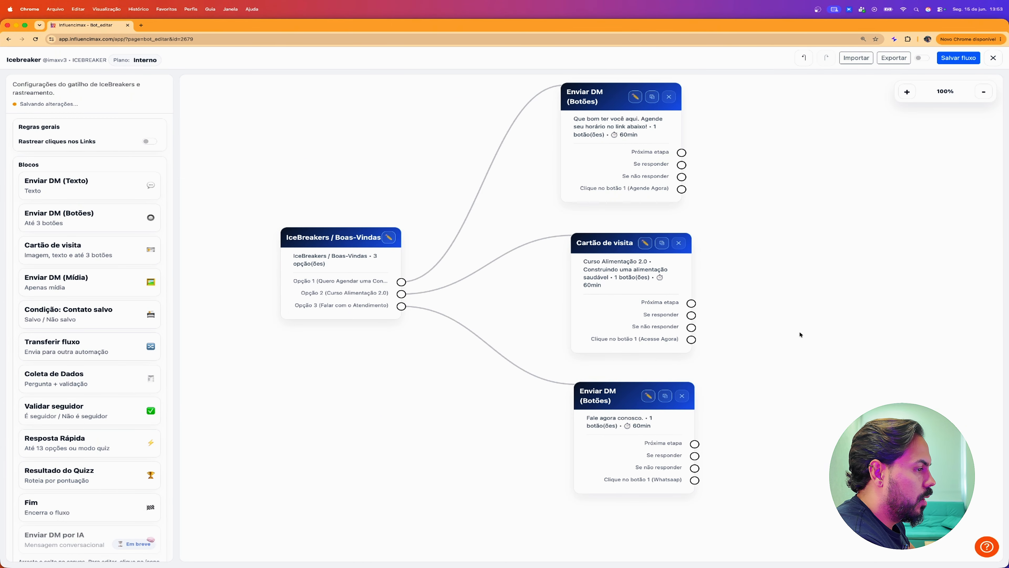
Activate the Icebreaker automation, save its flow and close the flow editor
click(922, 58)
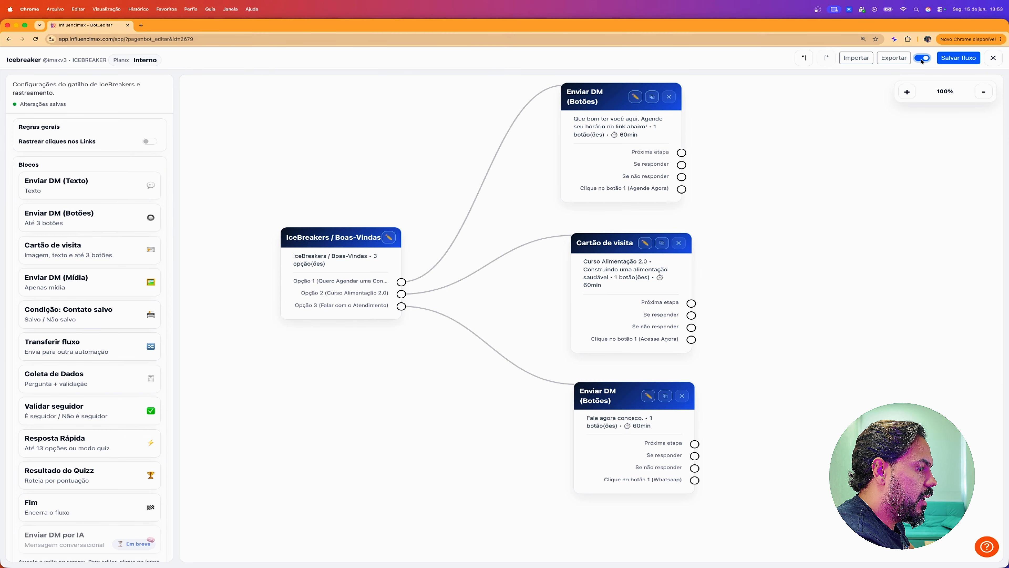
click(957, 59)
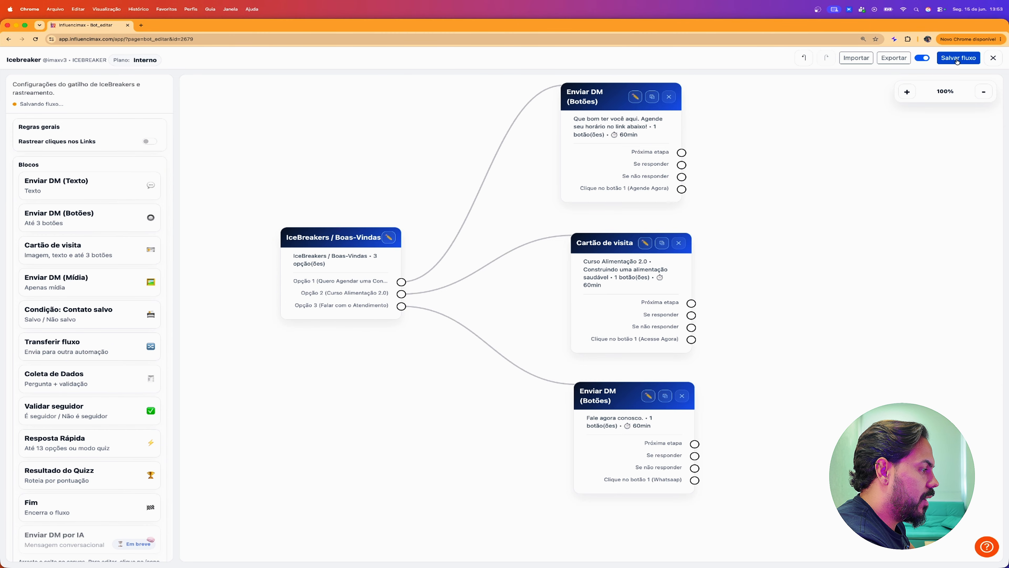
click(994, 59)
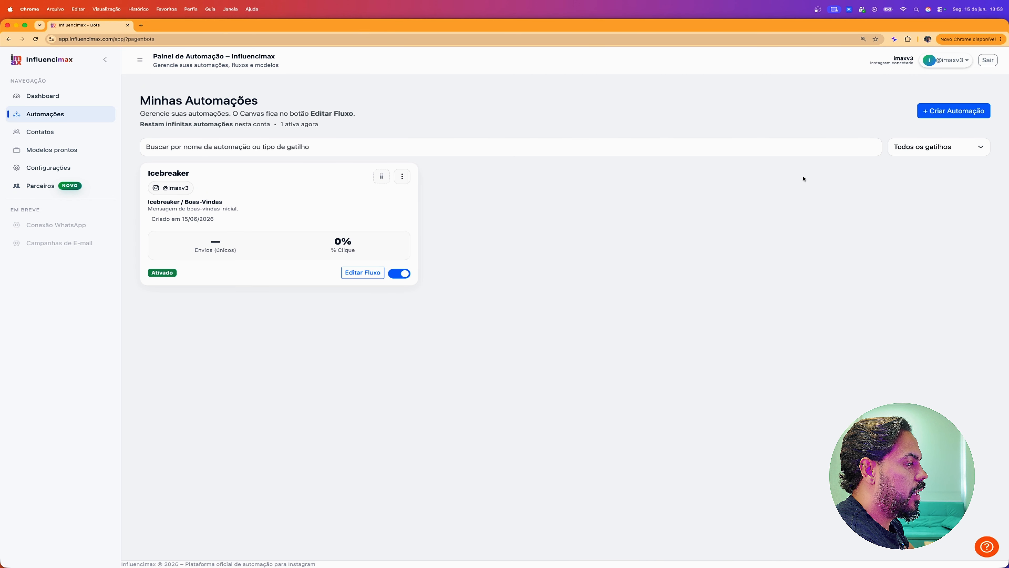
Create a new automation named "Fluxo no Direct" with the "Conversa na DM" trigger
click(948, 114)
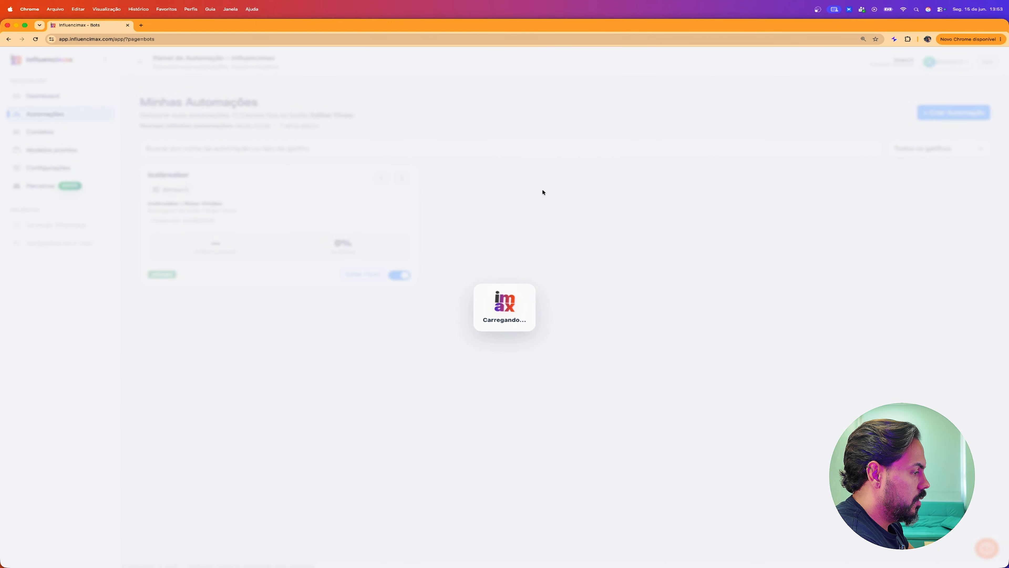
click(516, 211)
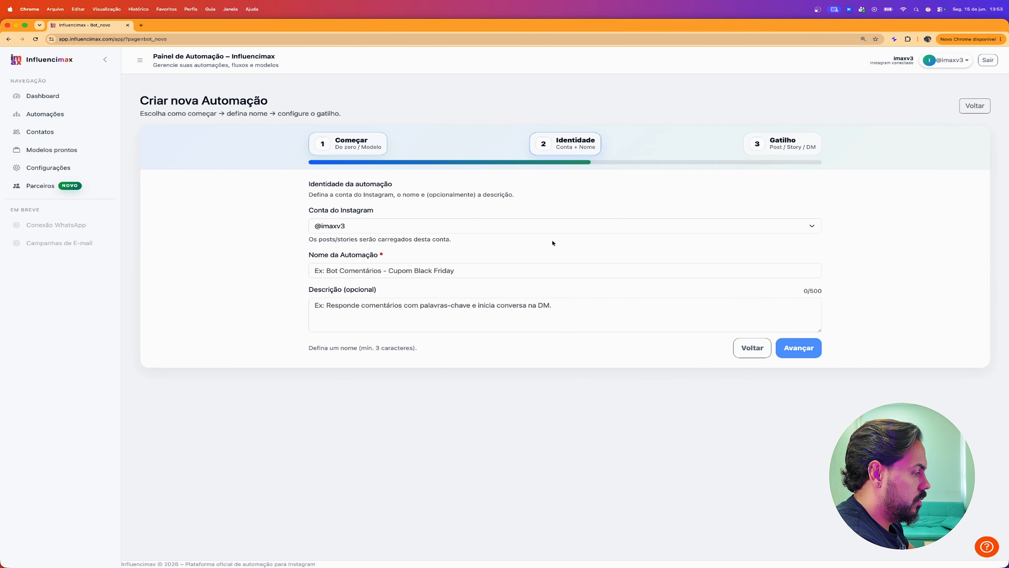
click(456, 268)
text(Fluxo d)
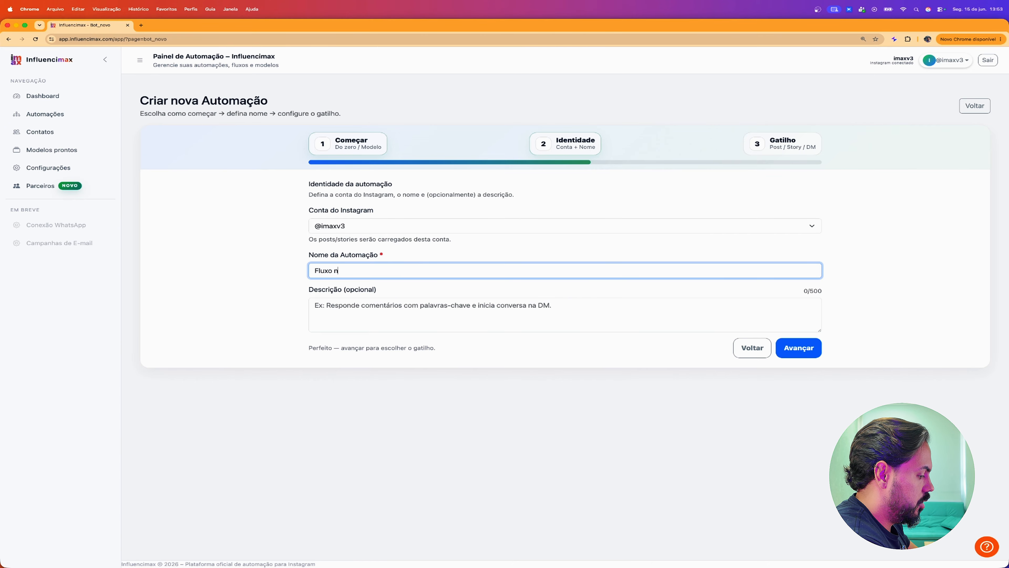
text(o Direc)
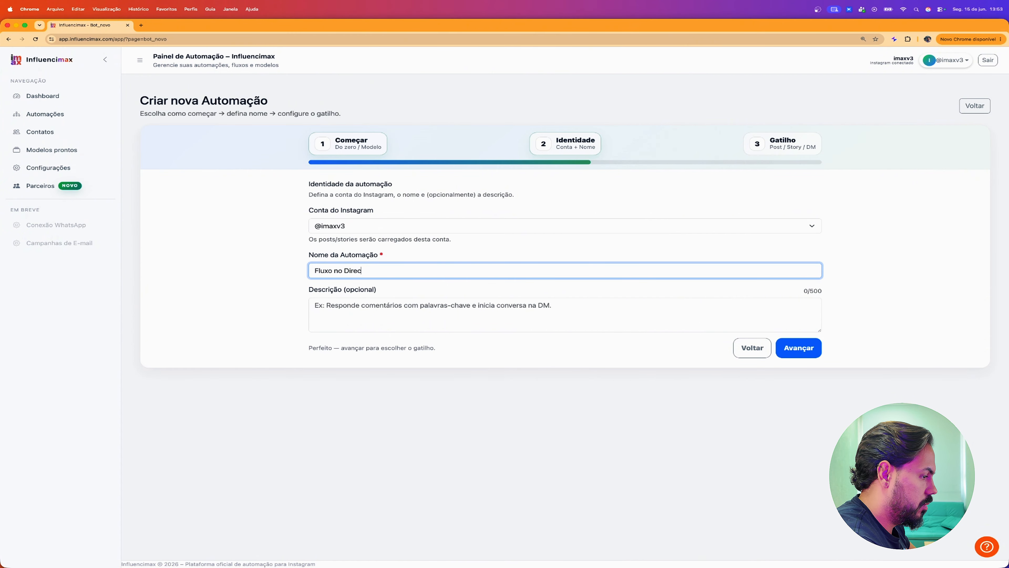
text(t)
click(803, 346)
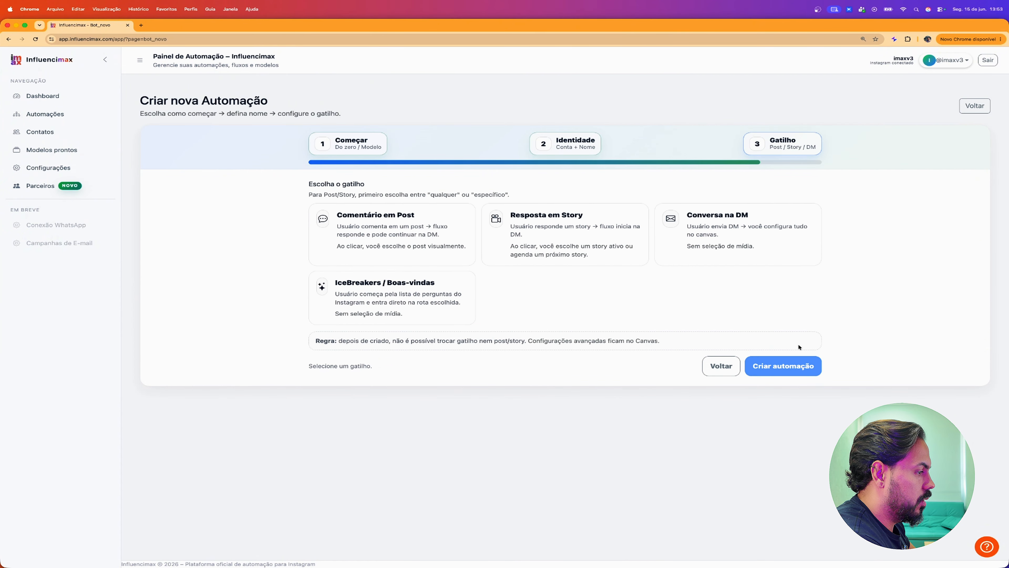
click(725, 233)
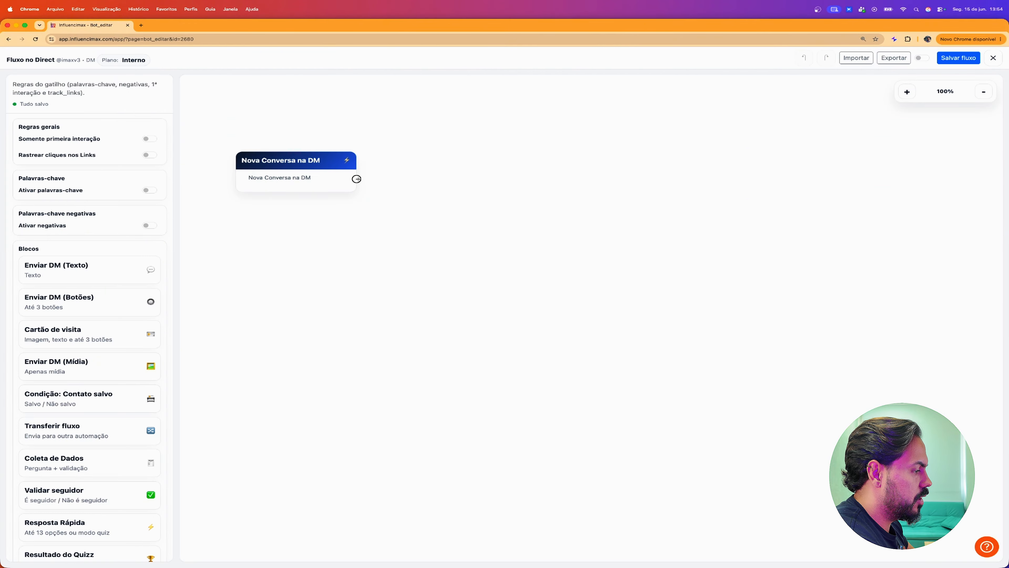
Create a "Resposta Rápida" block connected to the Nova Conversa na DM trigger and align it beside the trigger
drag(357, 179, 518, 223)
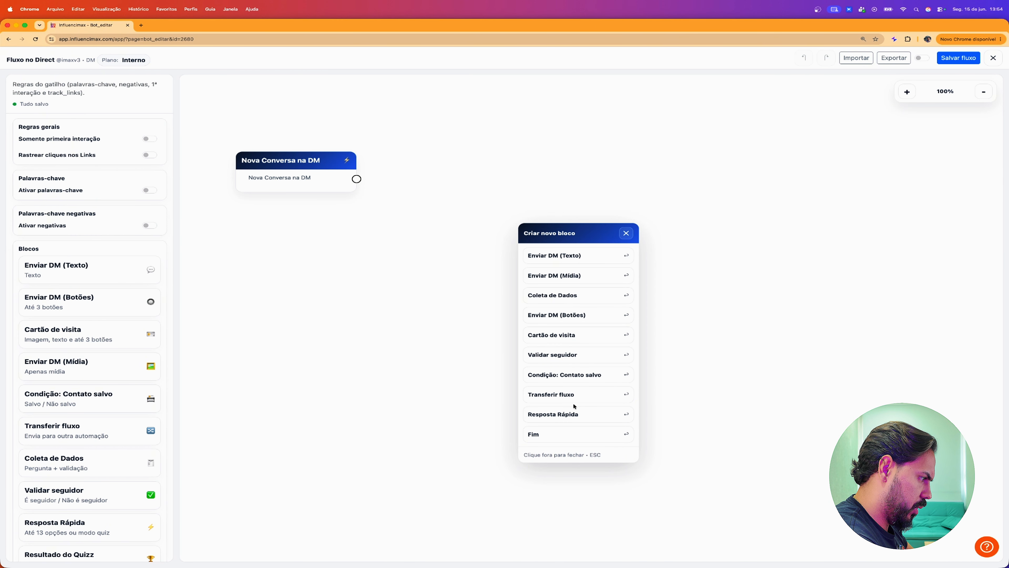
click(573, 414)
drag(549, 235, 544, 168)
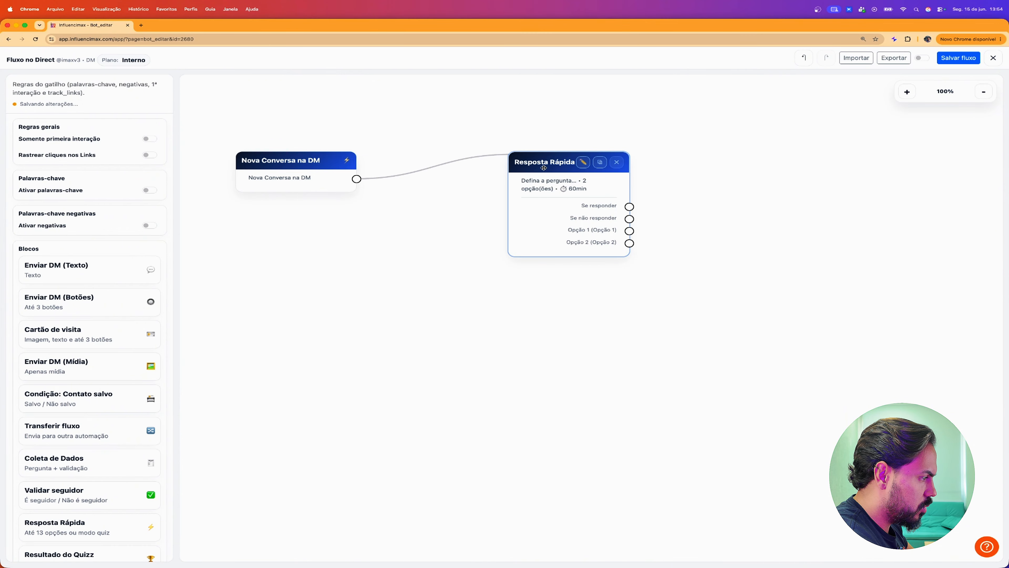
Start the Resposta Rápida block's message with the greeting "Olá, {{first_name}}. Tudo bem?", inserting the name variable, followed by a blank line
click(582, 162)
click(361, 167)
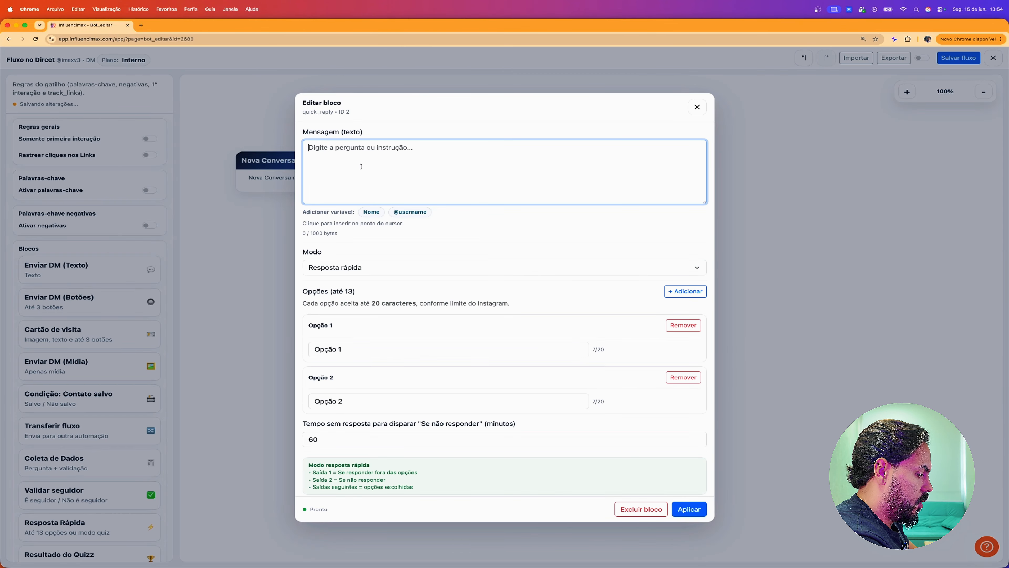
text(Ol')
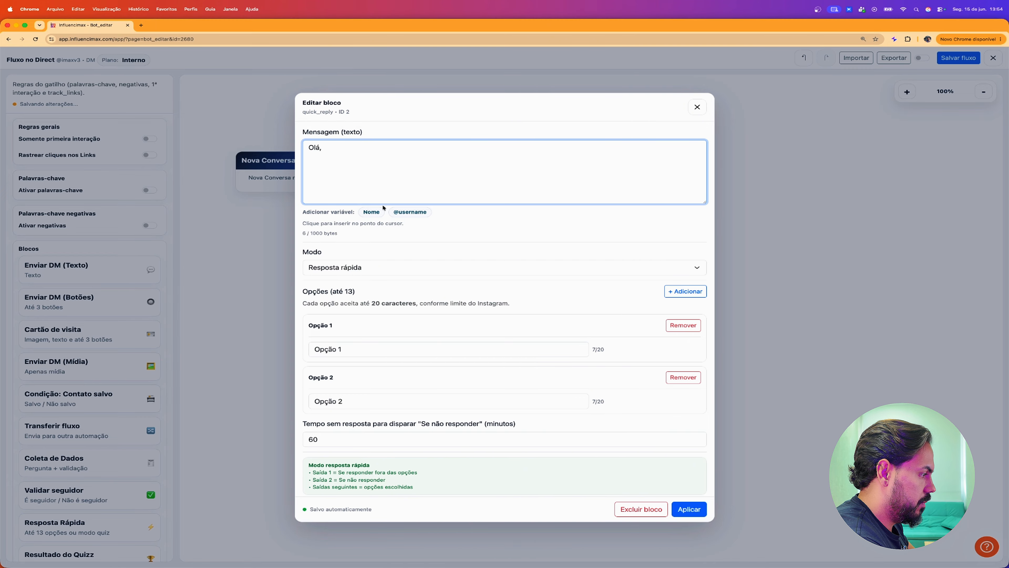
click(376, 212)
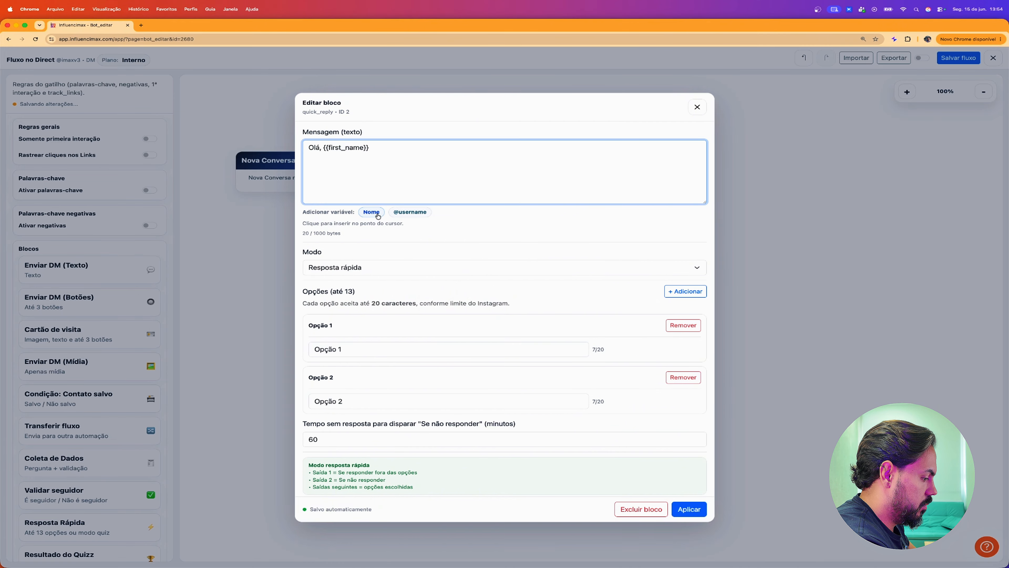
text(. Tudo )
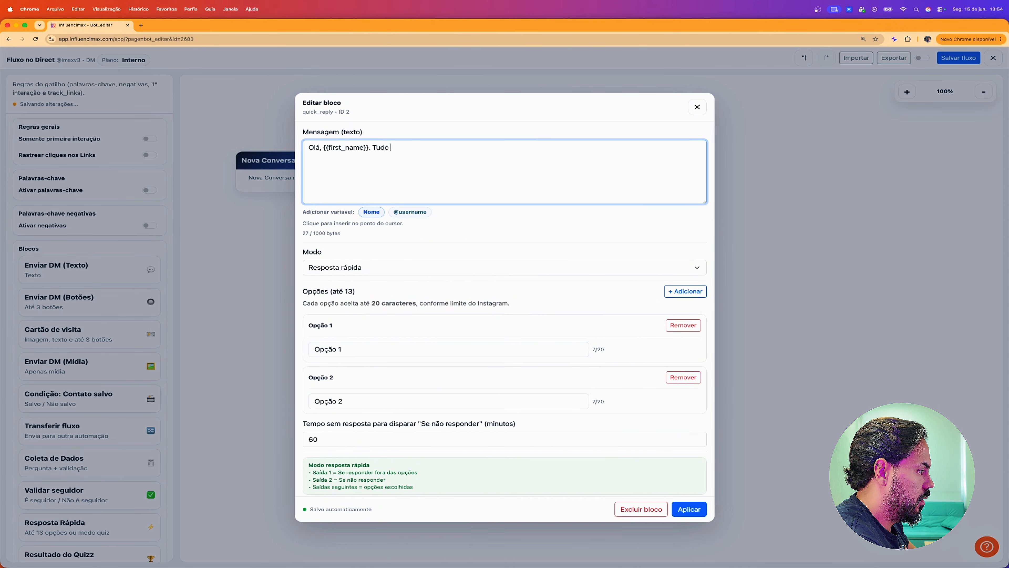
text(bem?)
key(Return)
key(Return)
Add the second paragraph "Que bom ter você aqui conosco. Deixa eu entender melhor como posso ajudar." to the message
text(Qu)
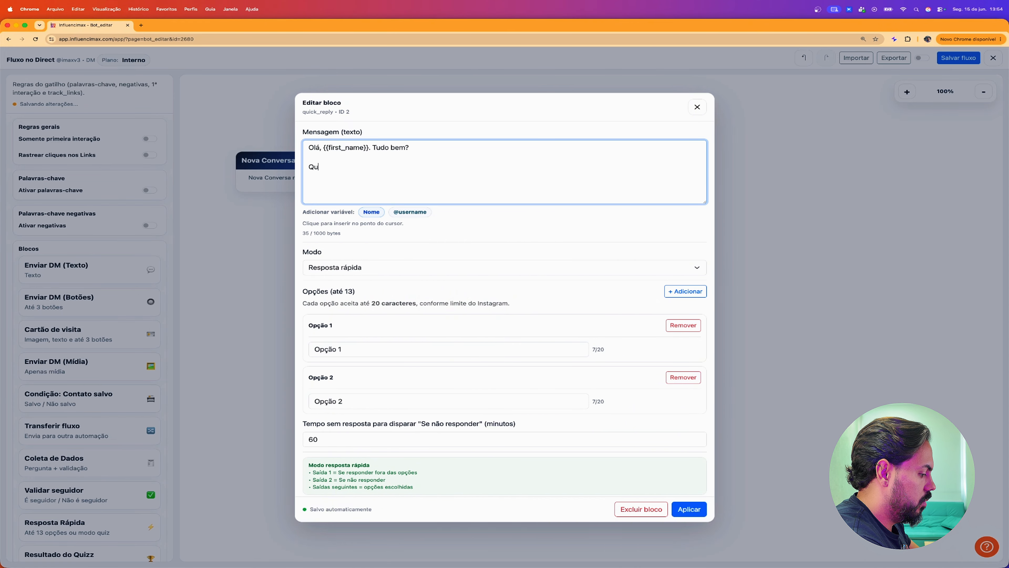
text(e bom ter voc)
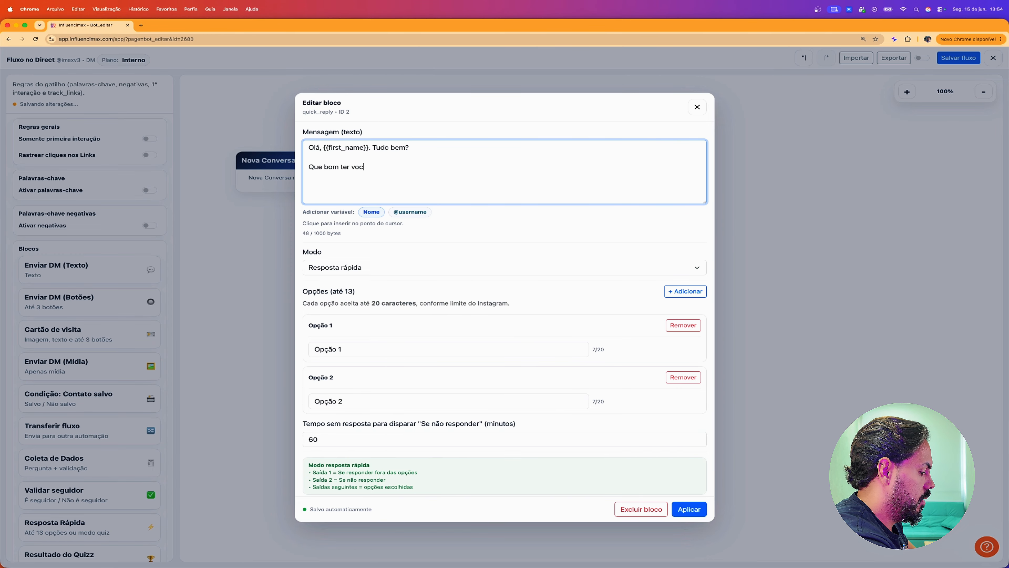
text(ê aqu)
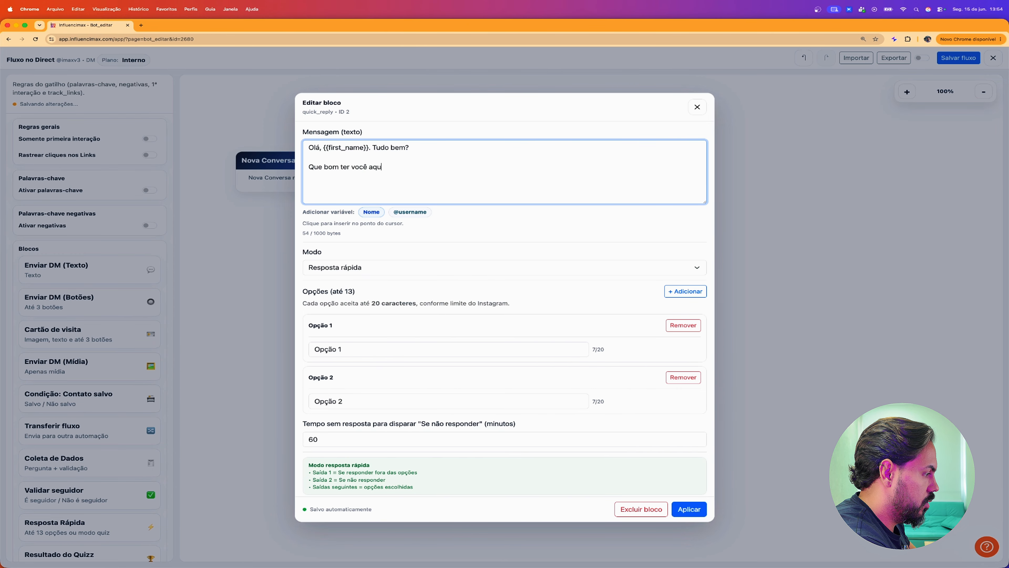
text(i conosco. D)
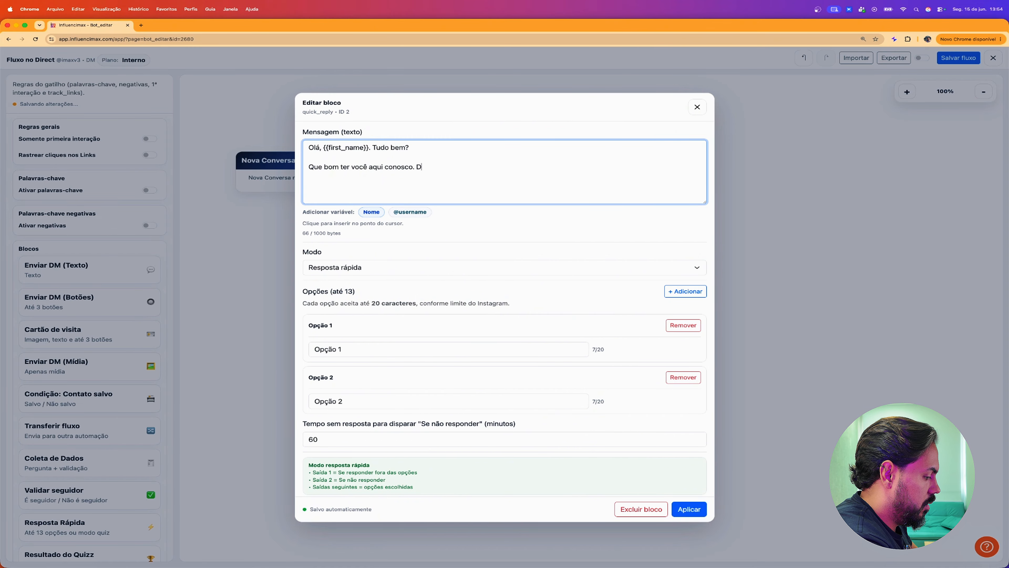
text(eixa eu entende)
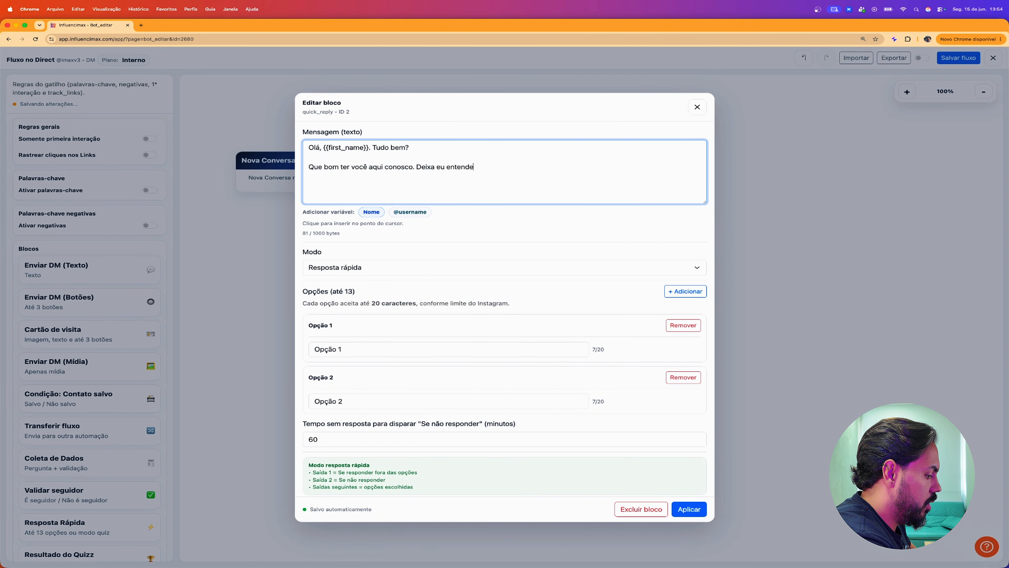
text(r melhor como p)
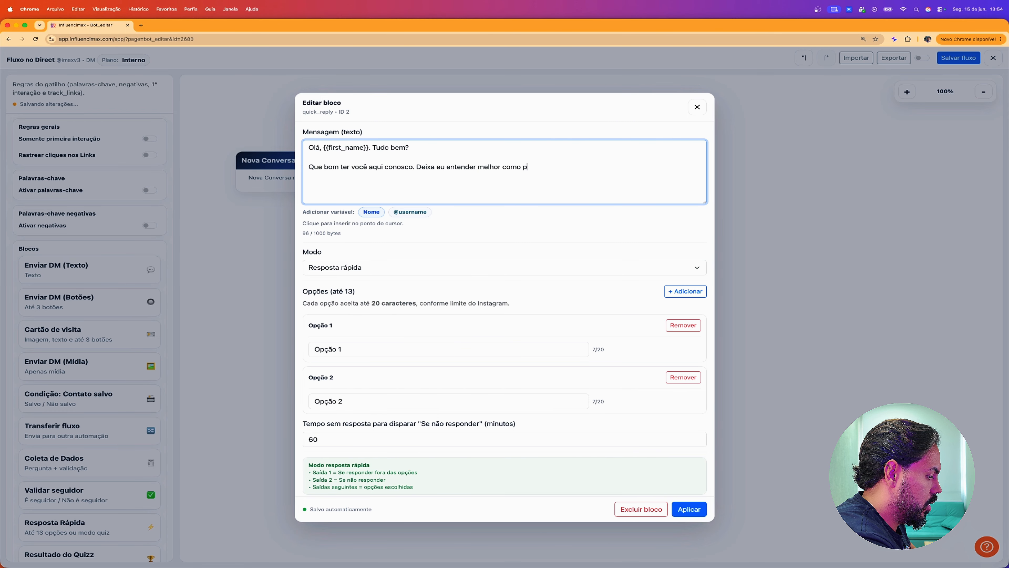
text(osso ajudar.)
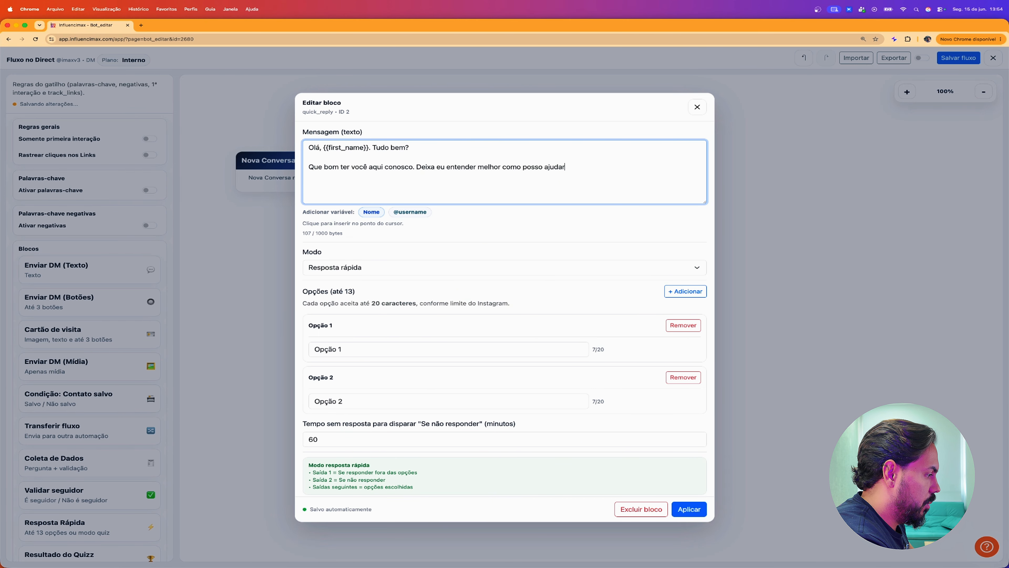
Rename the first quick-reply option to "Falar com o suporte"
double_click(365, 350)
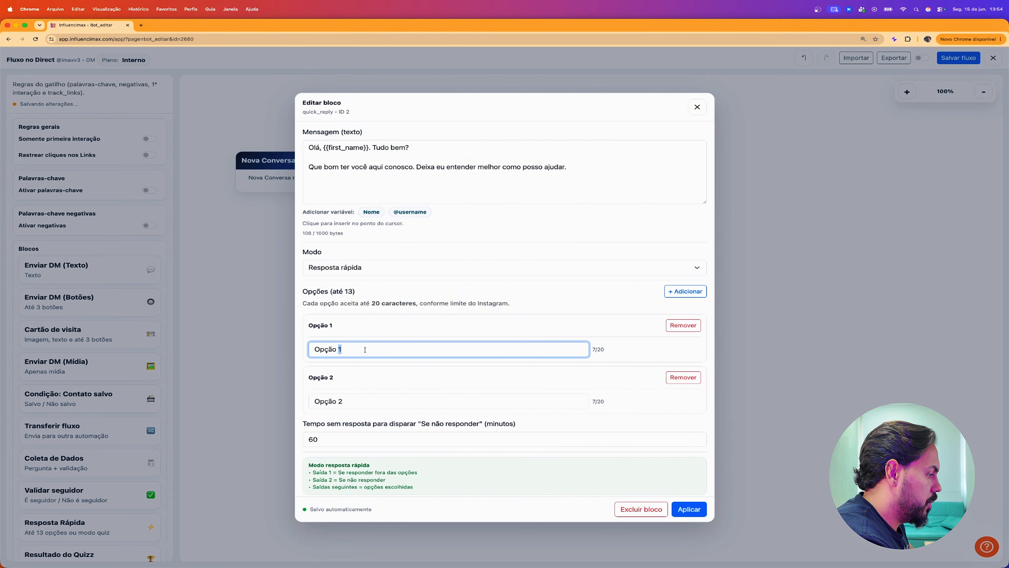
triple_click(365, 349)
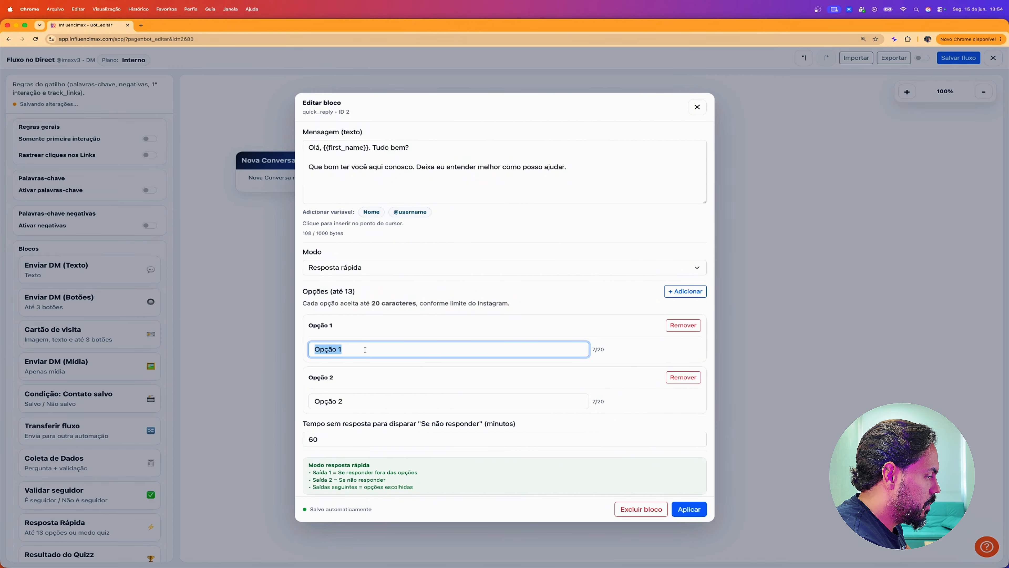
text(Fala)
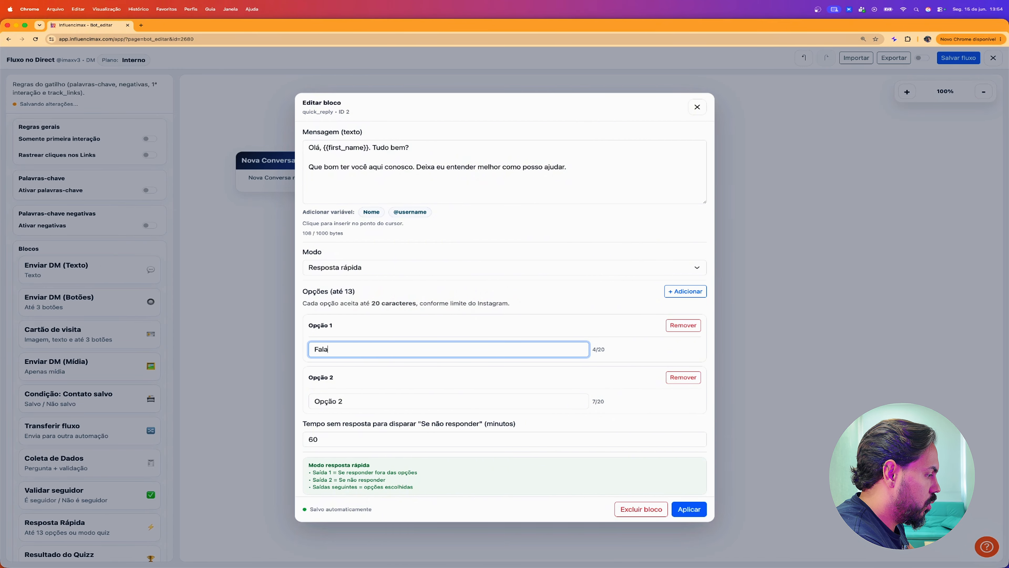
text(r com o )
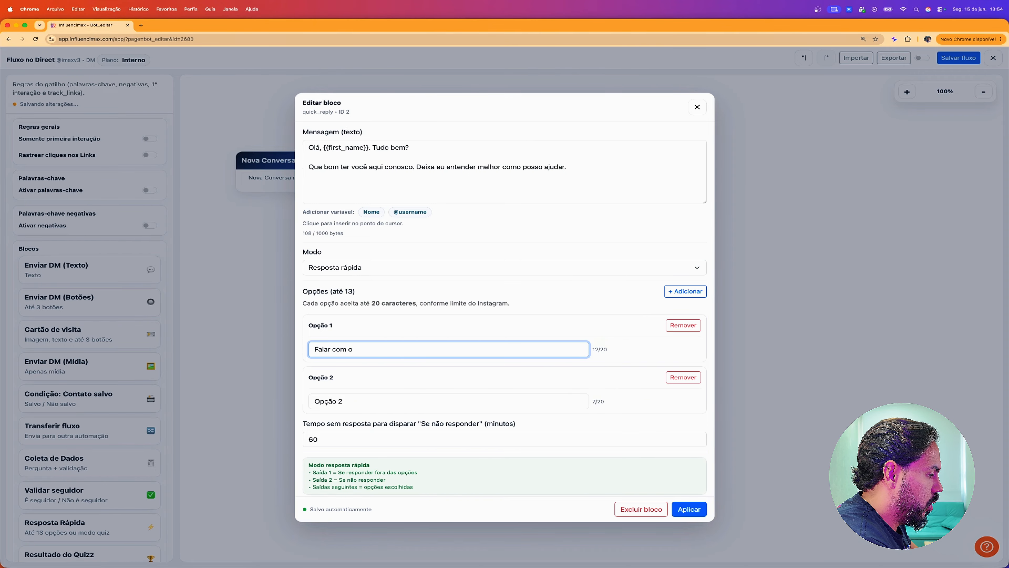
text(suporte)
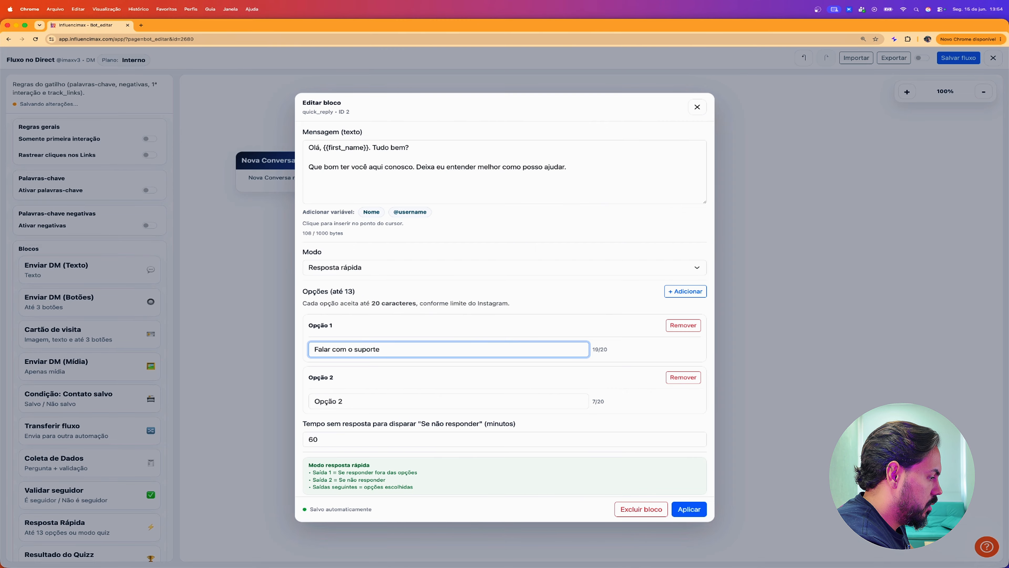
Rename the second quick-reply option to "Curso Alimentação"
click(375, 402)
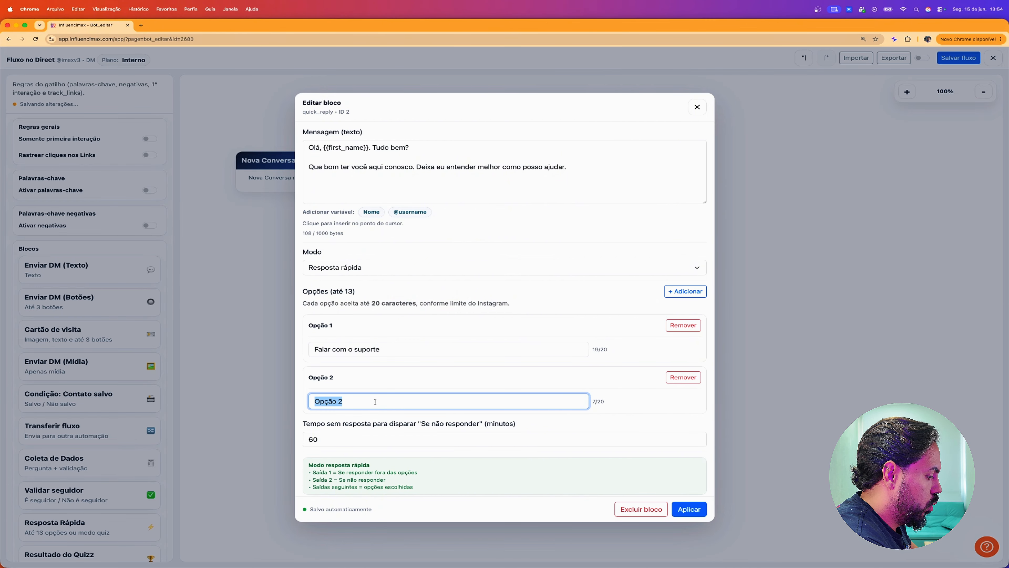
text(Cu)
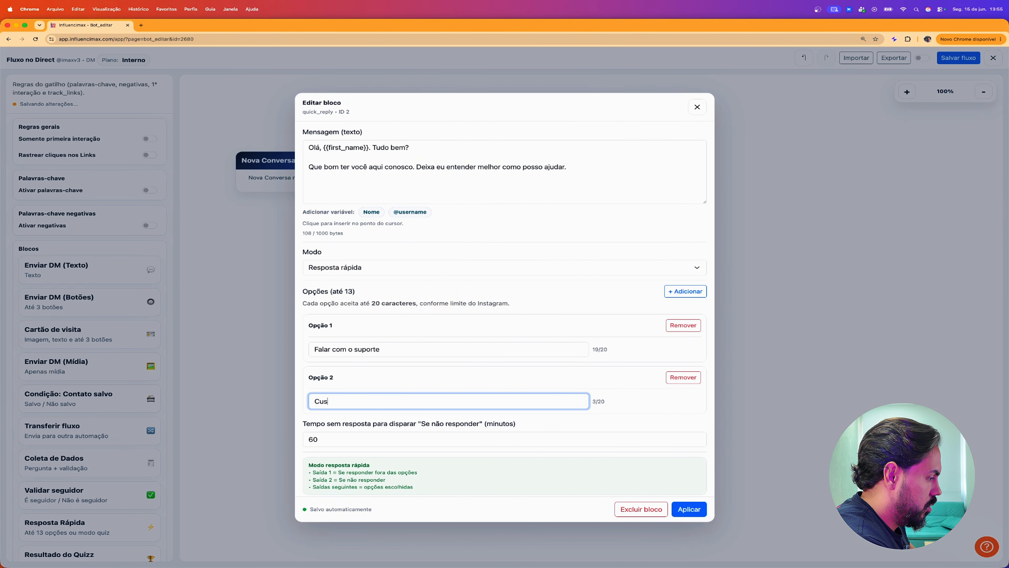
text(rso Alime)
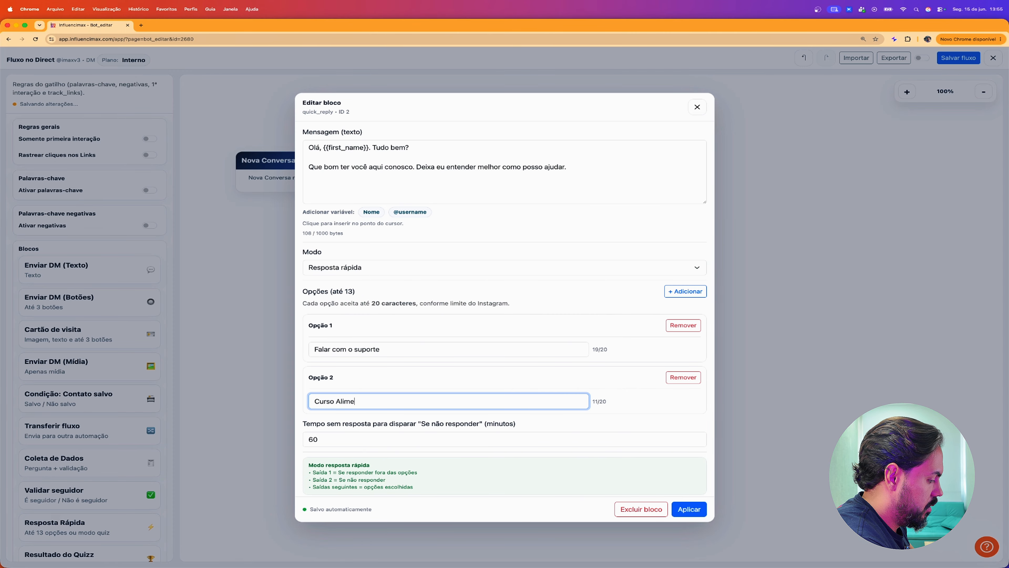
text(ntação)
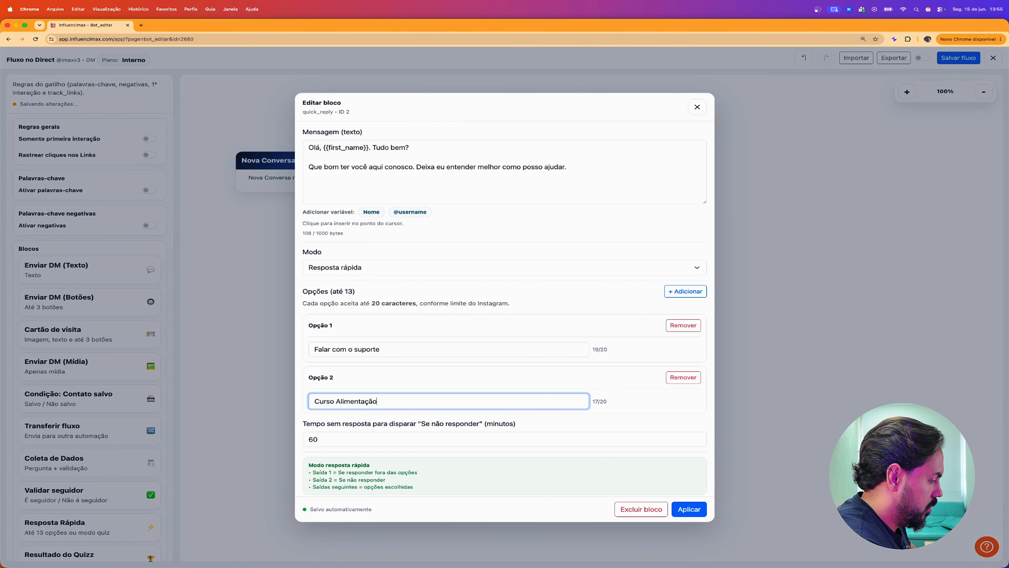
text( 2.)
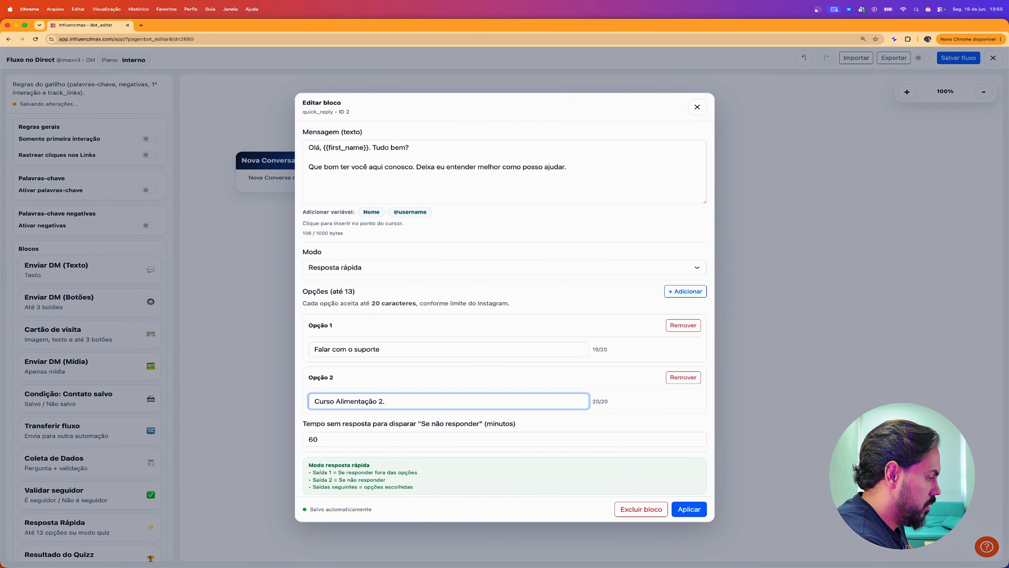
scroll(413, 422, down, 1)
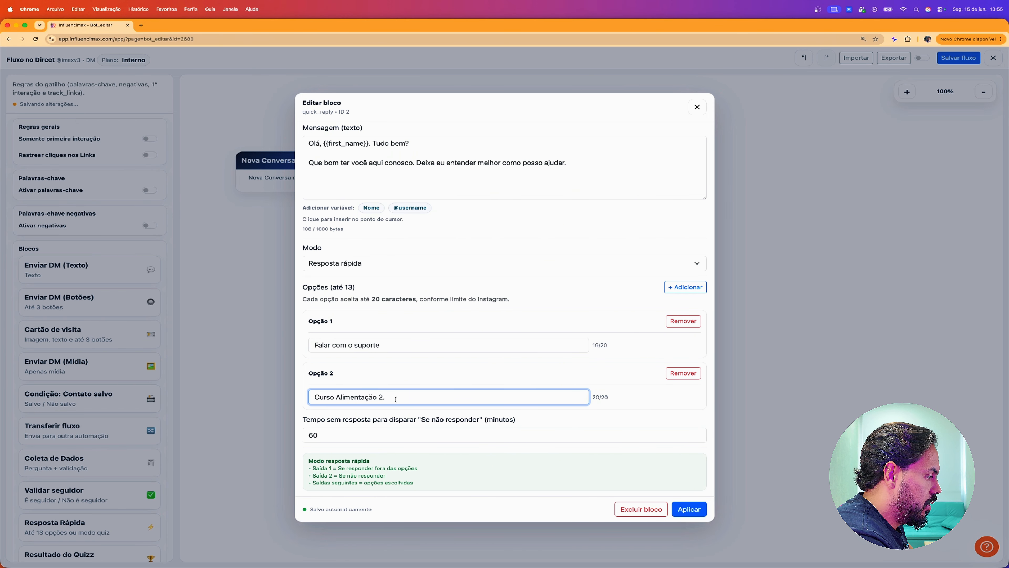
key(BackSpace)
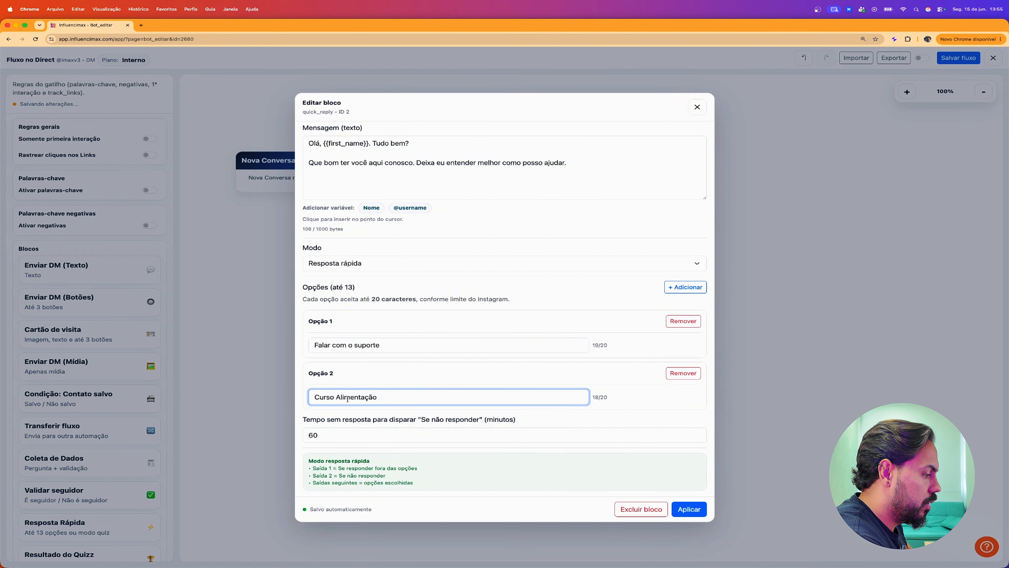
Add a third option "Ir ao site", apply the settings and shift the Resposta Rápida block slightly closer to the trigger
click(685, 286)
scroll(387, 424, down, 1)
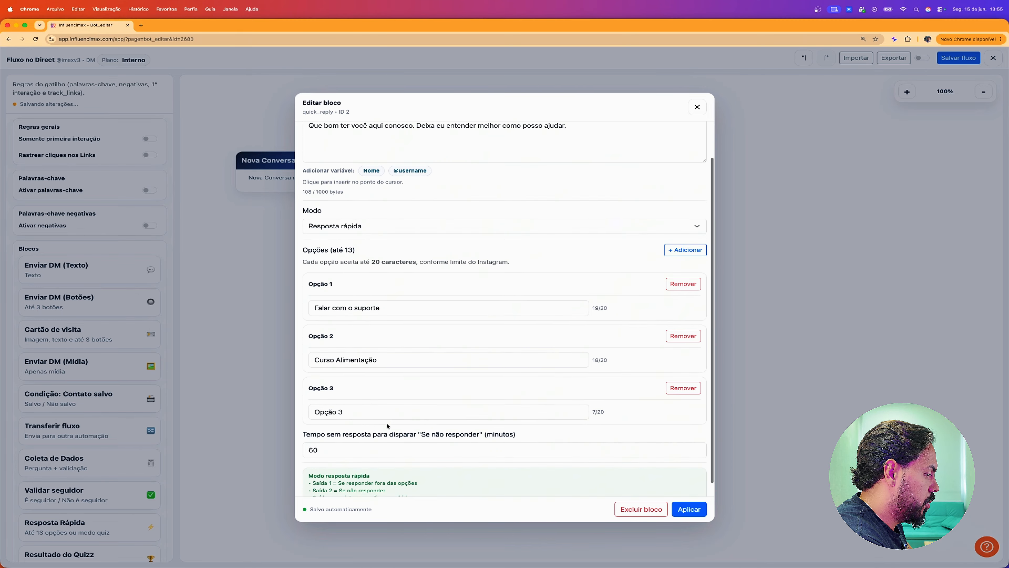
triple_click(357, 415)
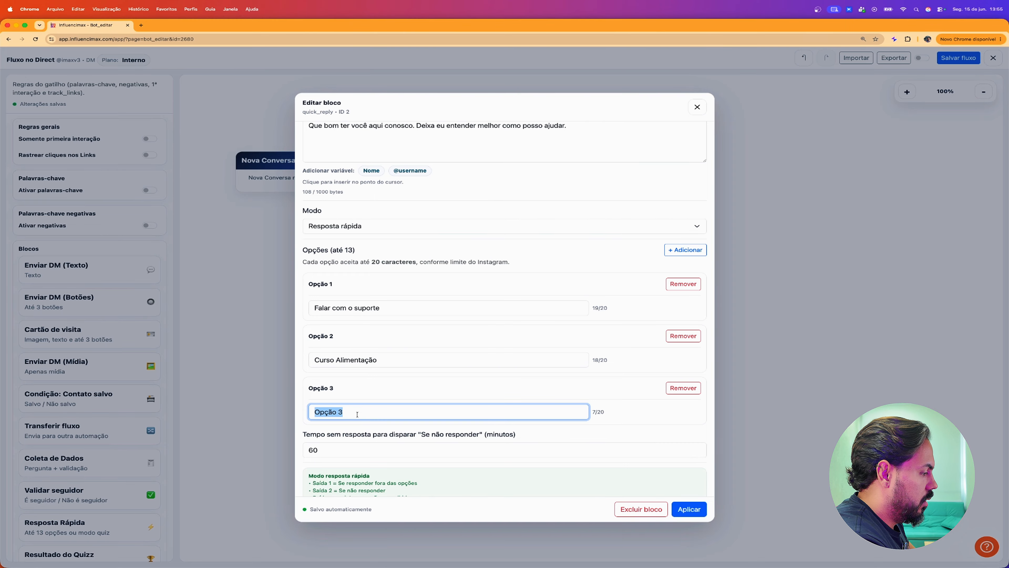
text(Ir ao s)
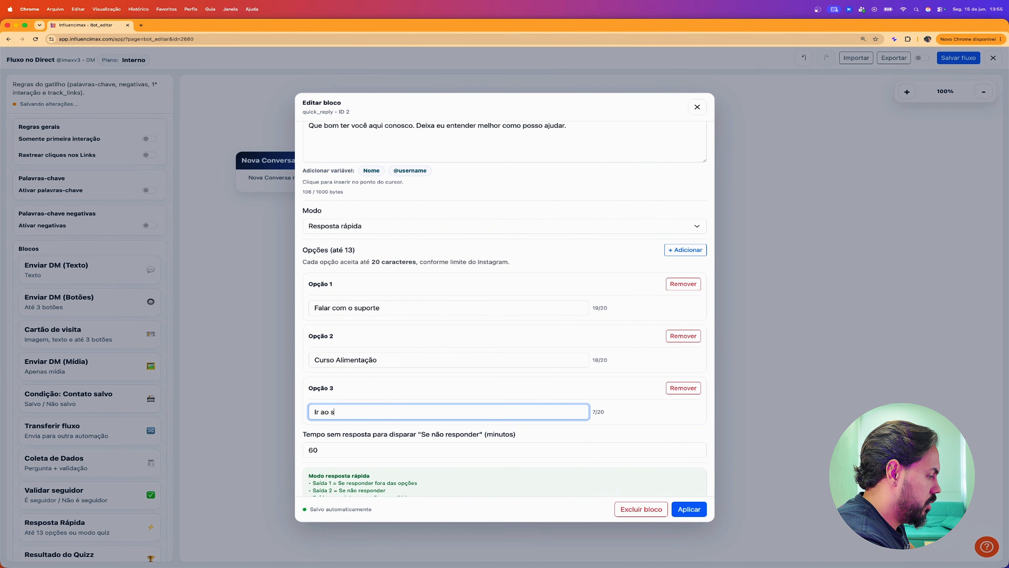
text(ite)
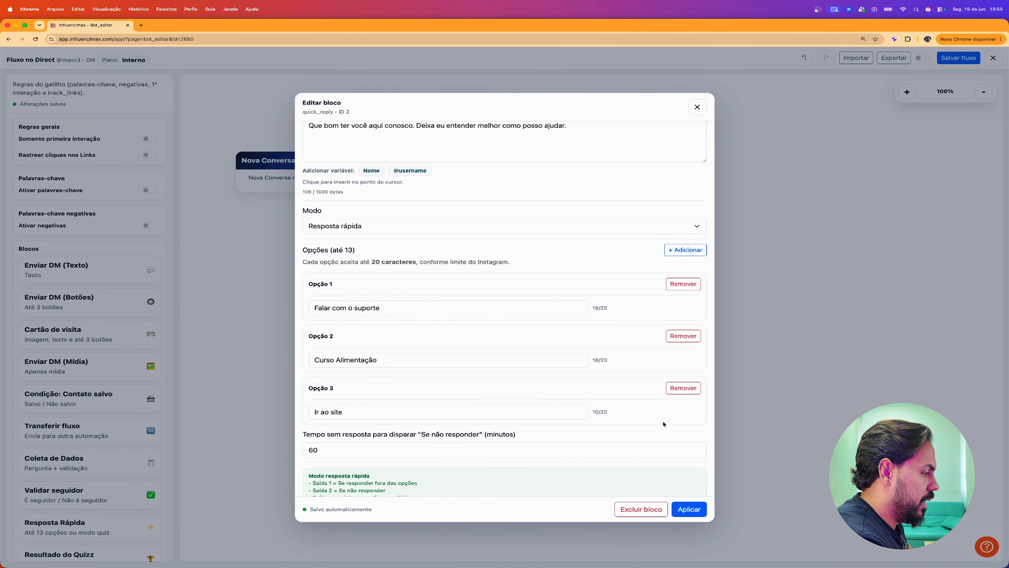
click(688, 509)
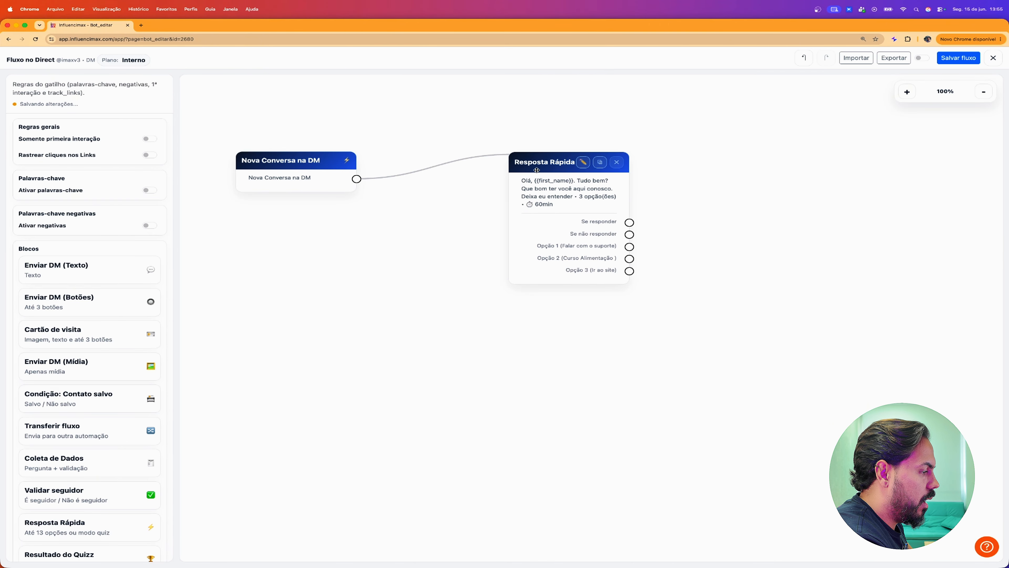
drag(542, 169, 519, 161)
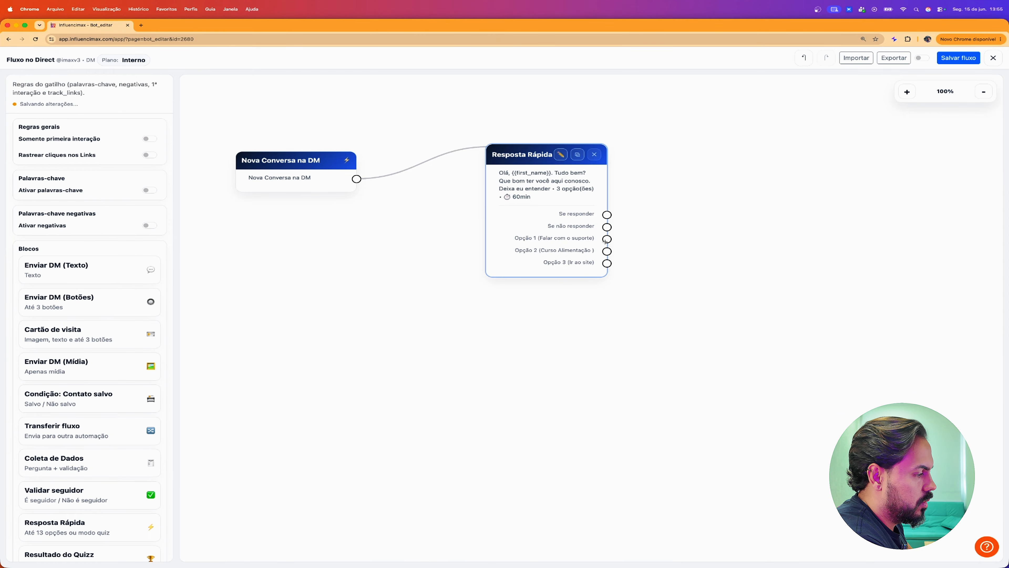
drag(609, 240, 704, 176)
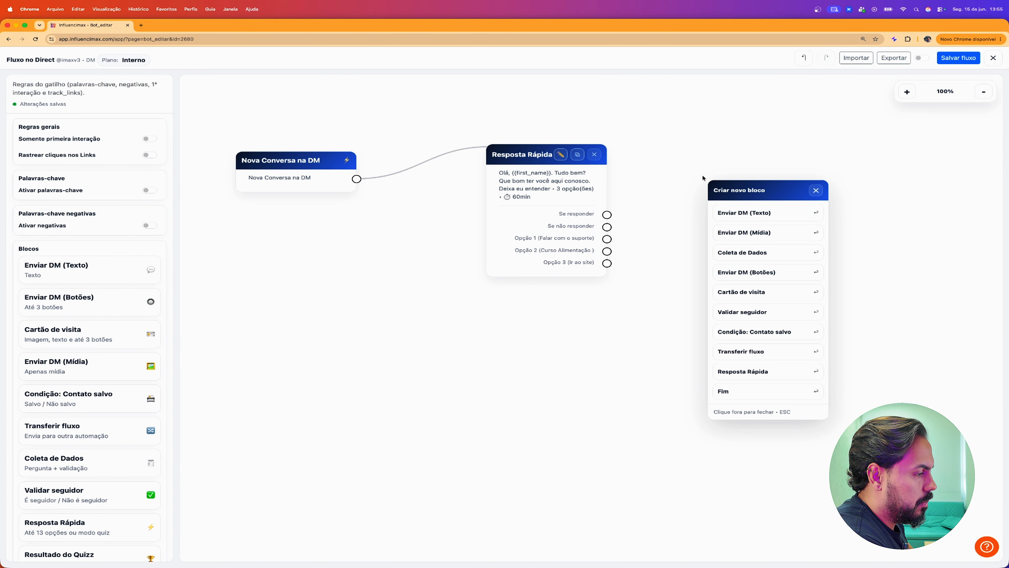
click(815, 191)
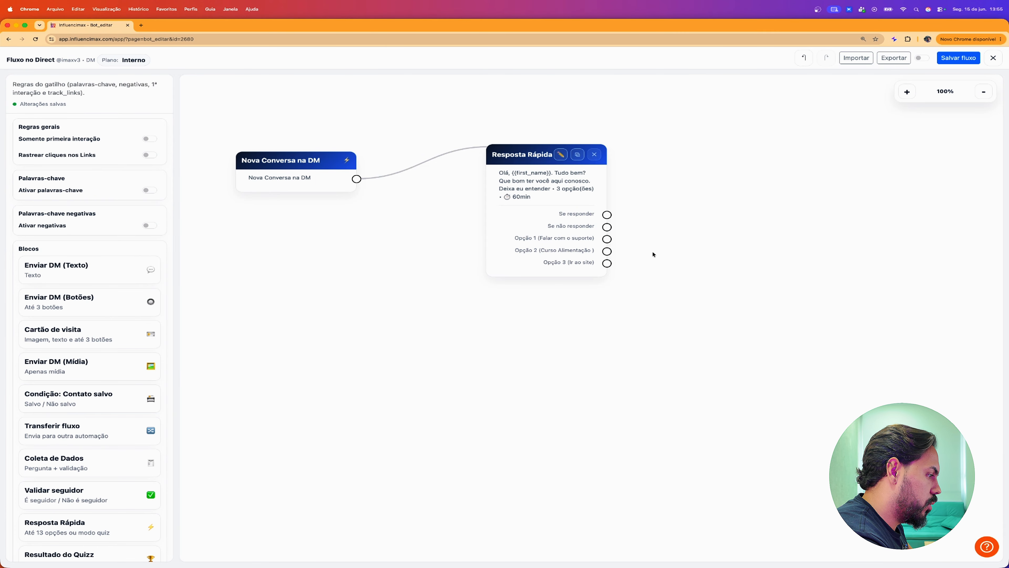
click(607, 251)
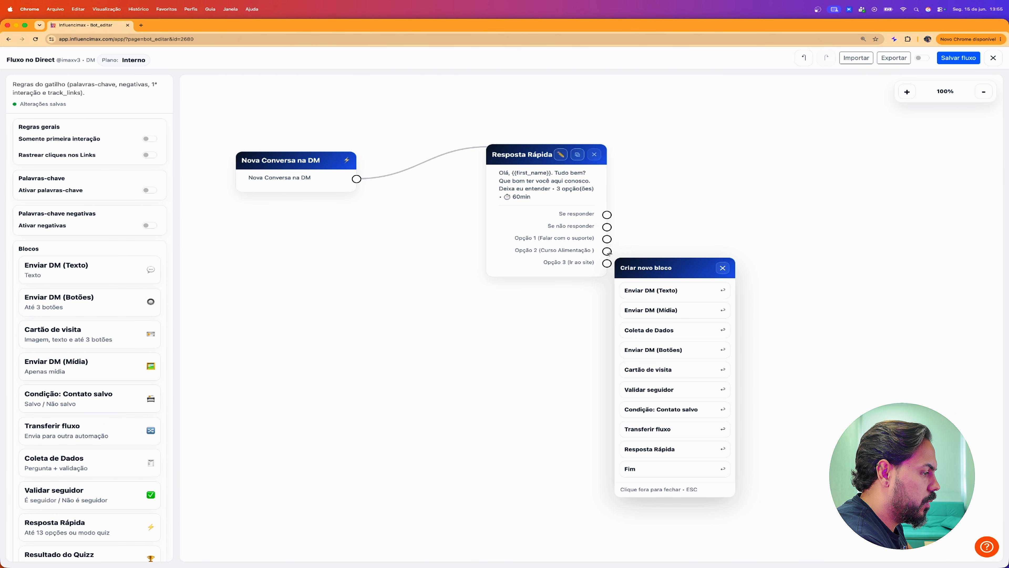
click(728, 268)
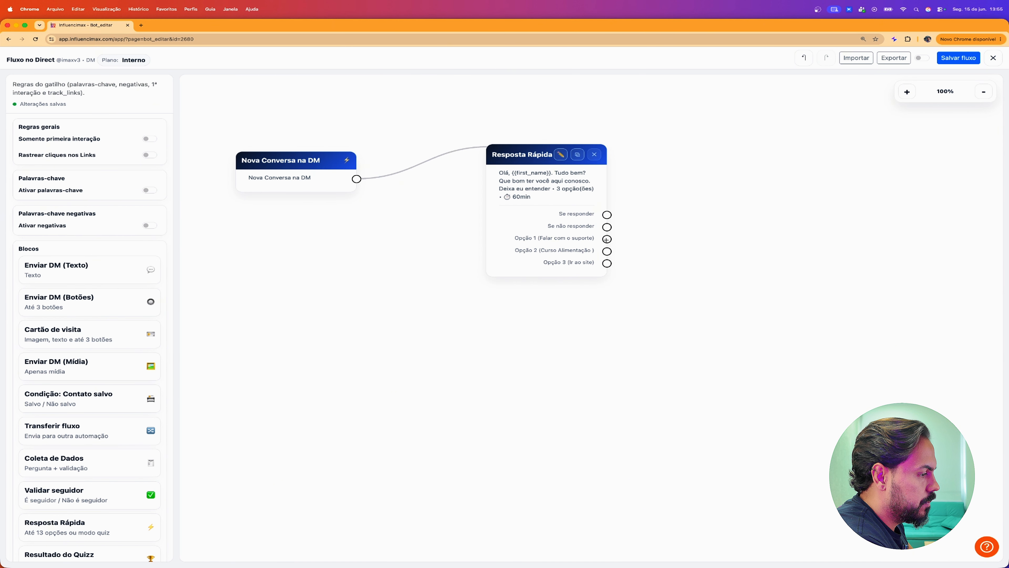
Create an "Enviar DM (Botões)" block connected to the "Falar com o suporte" option and place it beside the Resposta Rápida block
mouse_move(607, 239)
mouse_down()
mouse_move(760, 190)
mouse_move(775, 156)
mouse_up()
click(837, 265)
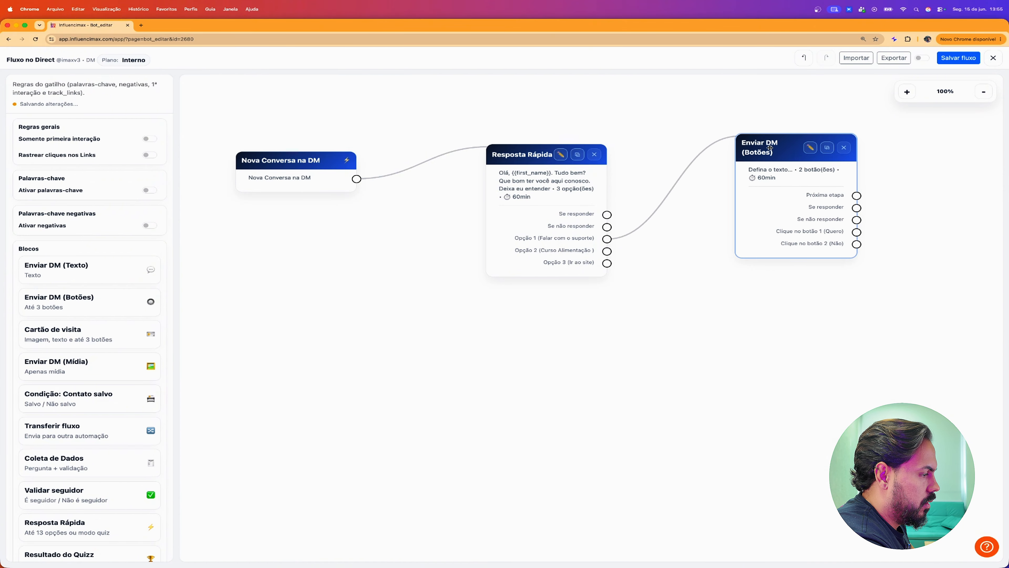
Enter "Fale agora com nosso atendimento." as the message of the Enviar DM (Botões) block
click(809, 150)
click(400, 151)
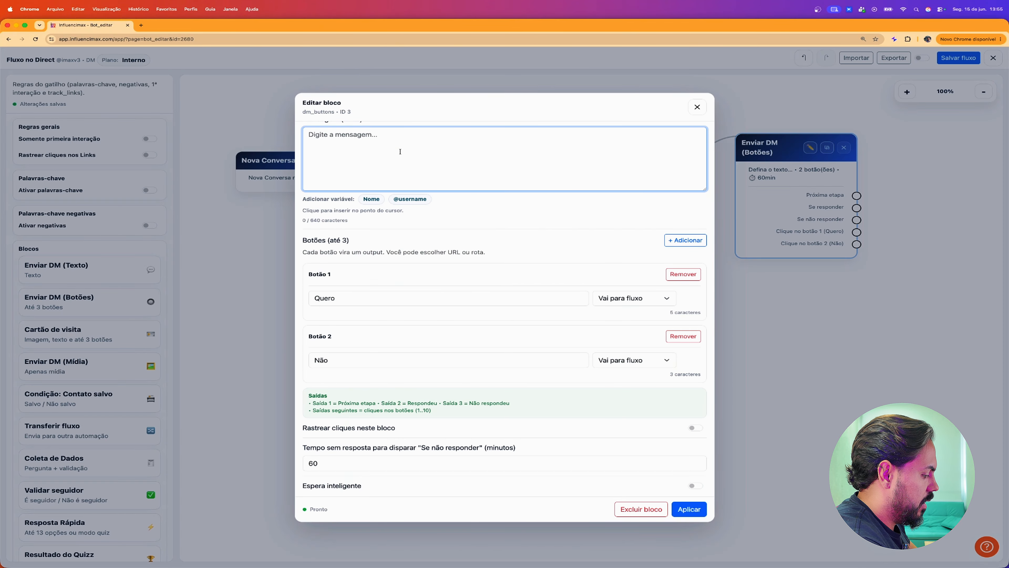
text(Fale agora )
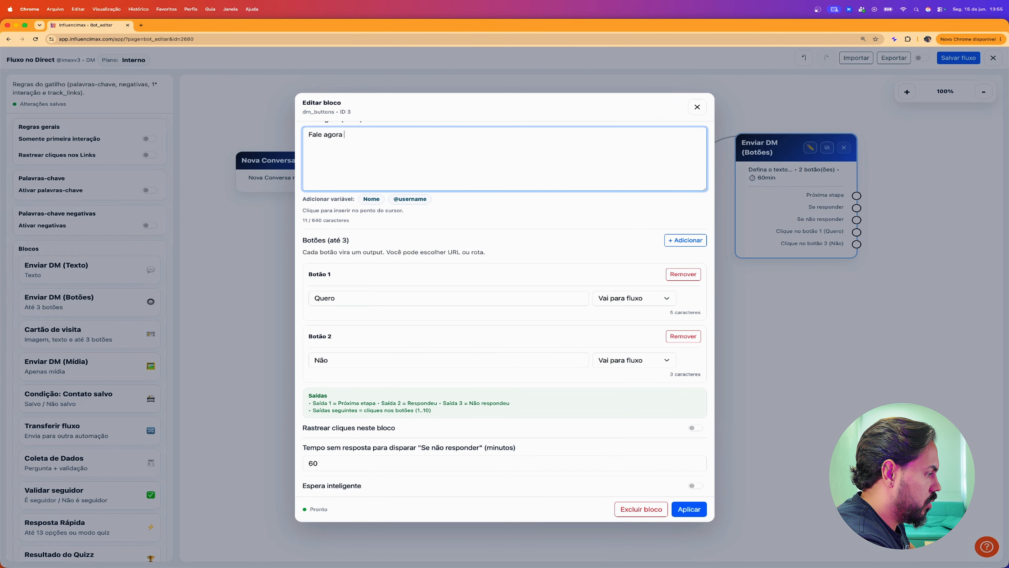
text(com nosso atendimento.)
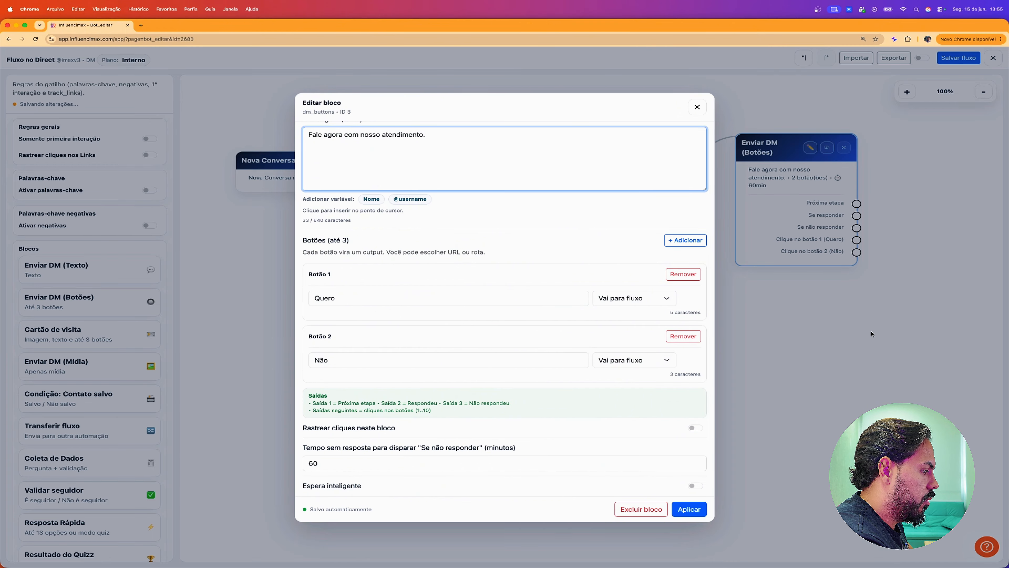
Remove the "Não" button and rename the remaining button to "Whatsaap"
click(683, 336)
click(575, 336)
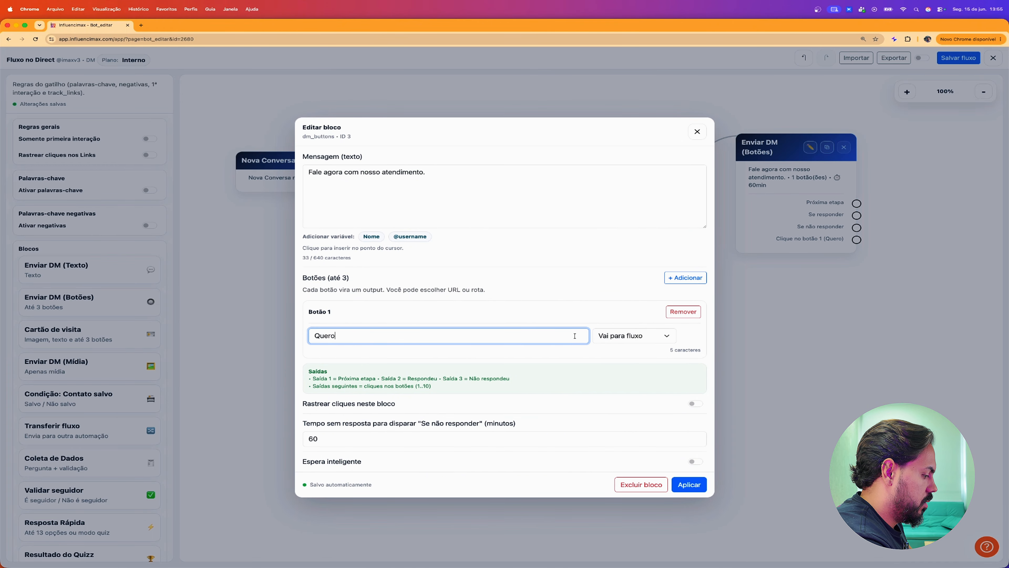
double_click(575, 335)
text(Wha)
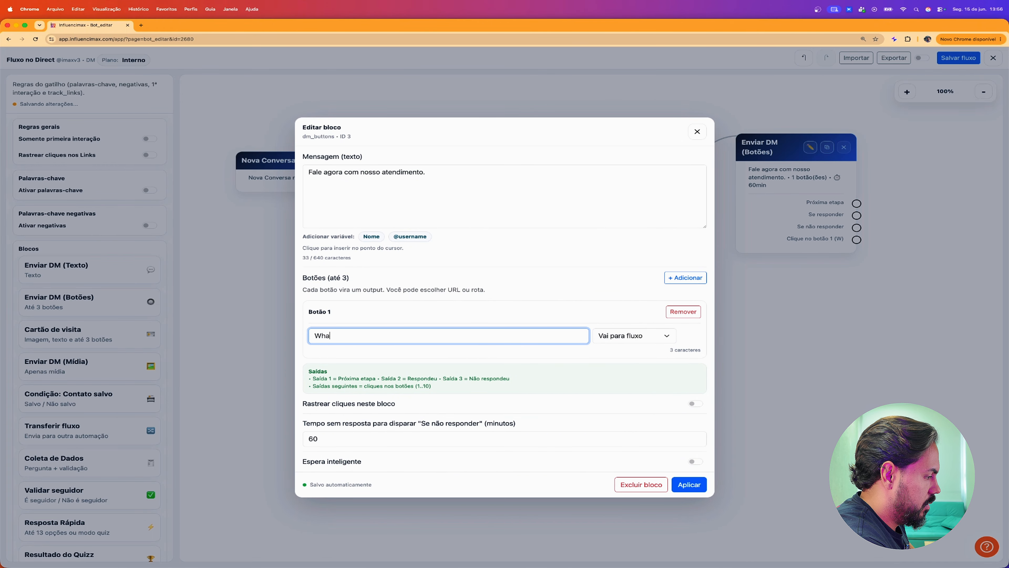
text(tsaap)
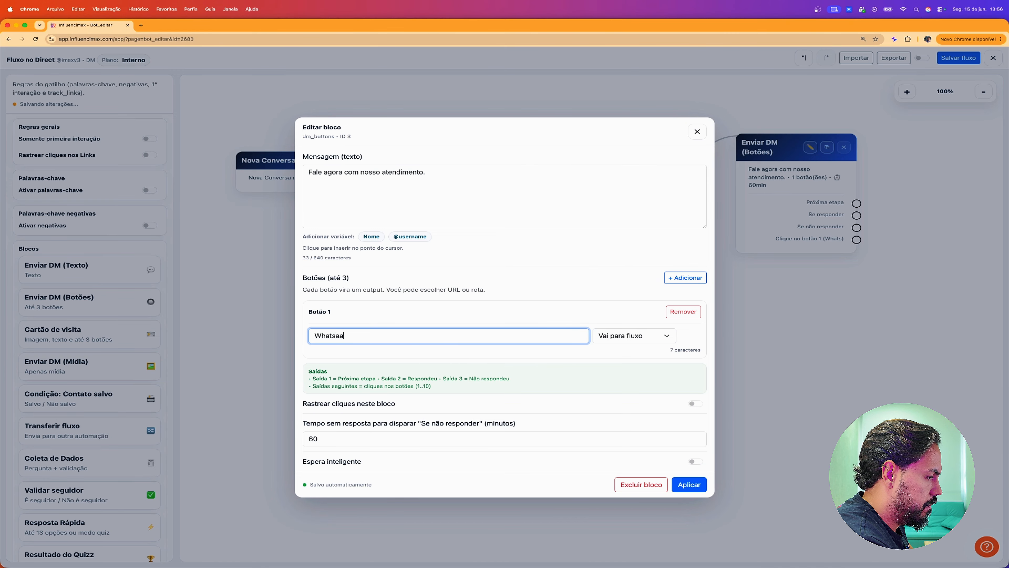
click(643, 334)
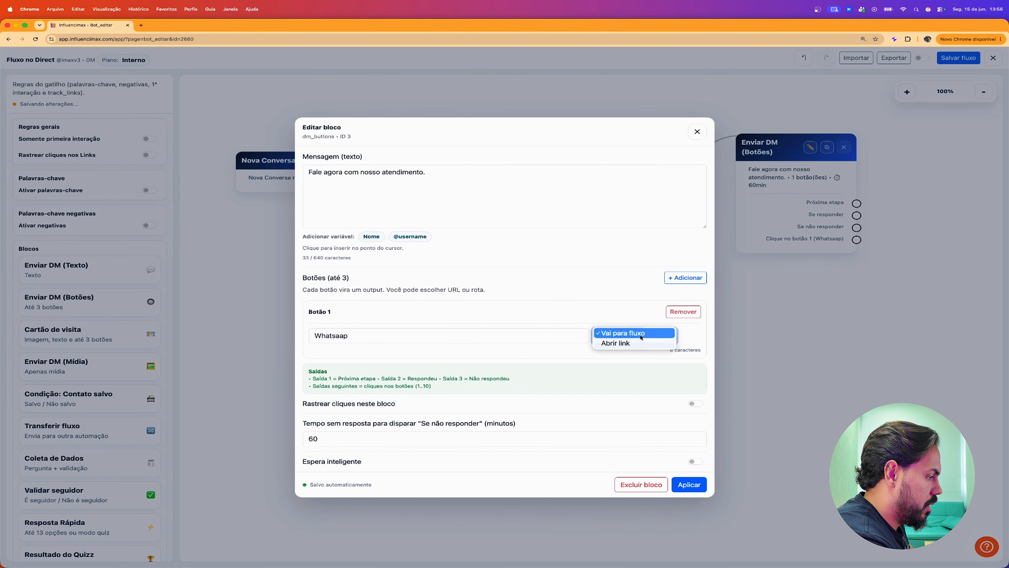
click(635, 344)
click(433, 349)
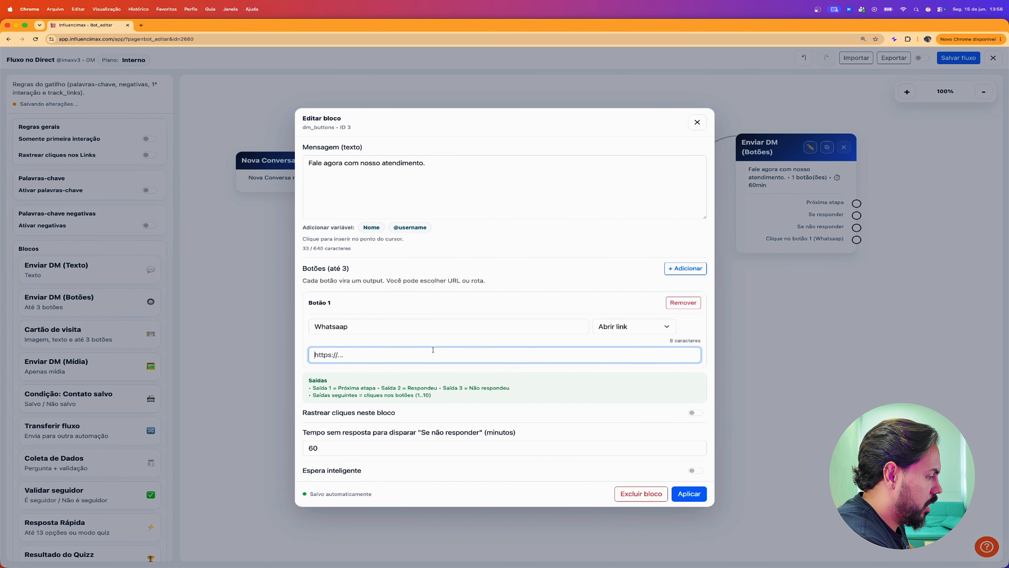
text(https://influencimax.com/?lang=pt)
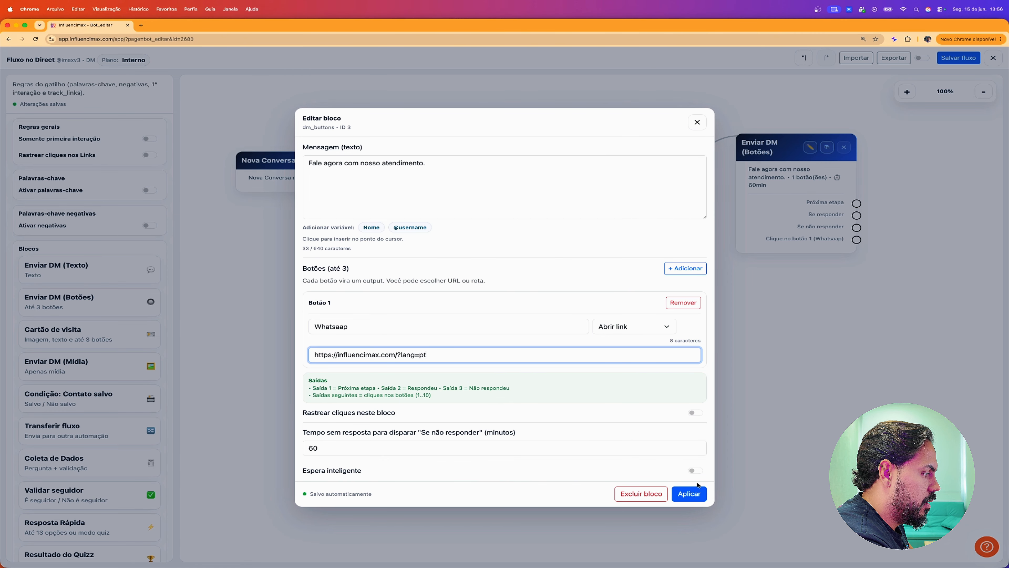
click(684, 492)
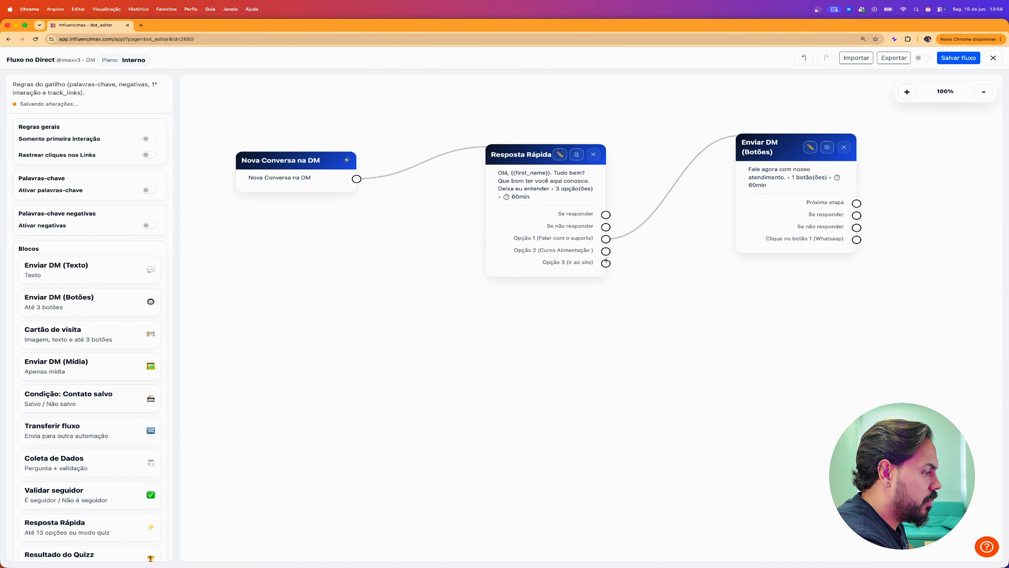
Duplicate the configured Enviar DM (Botões) block twice and place the copies below the original
drag(605, 251, 584, 249)
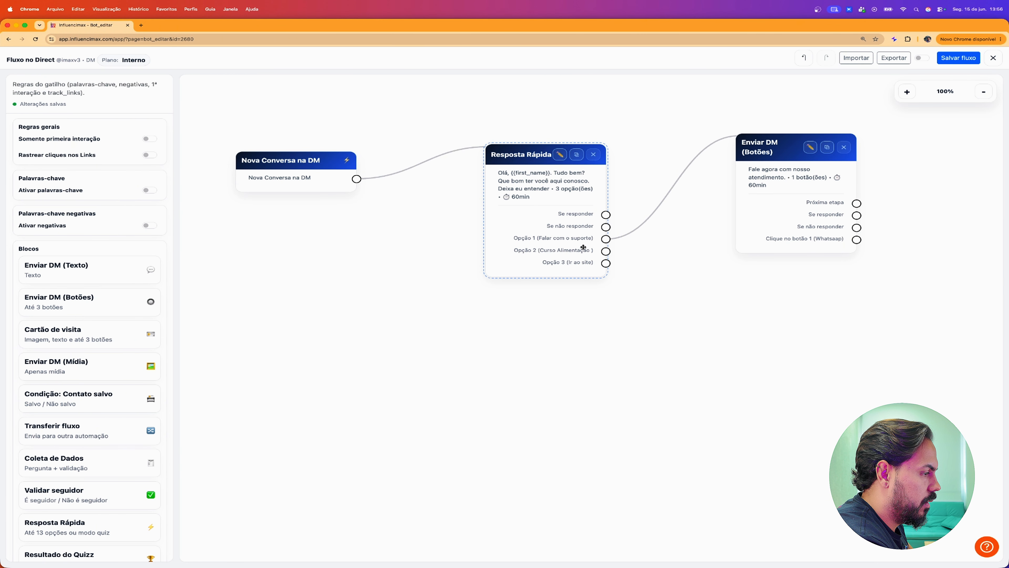
click(776, 149)
key(ctrl+c)
key(ctrl+v)
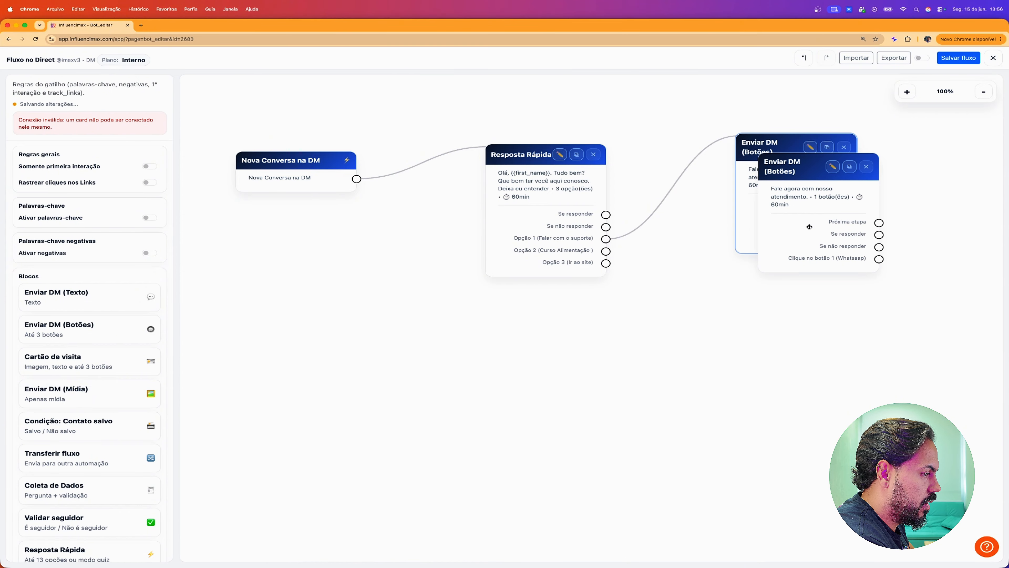
key(ctrl+v)
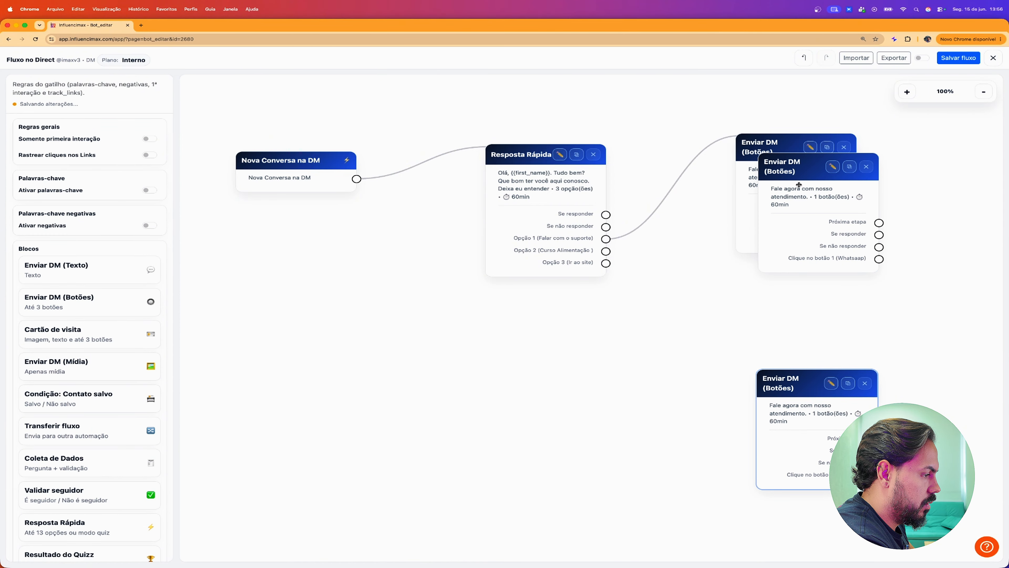
drag(801, 162, 781, 251)
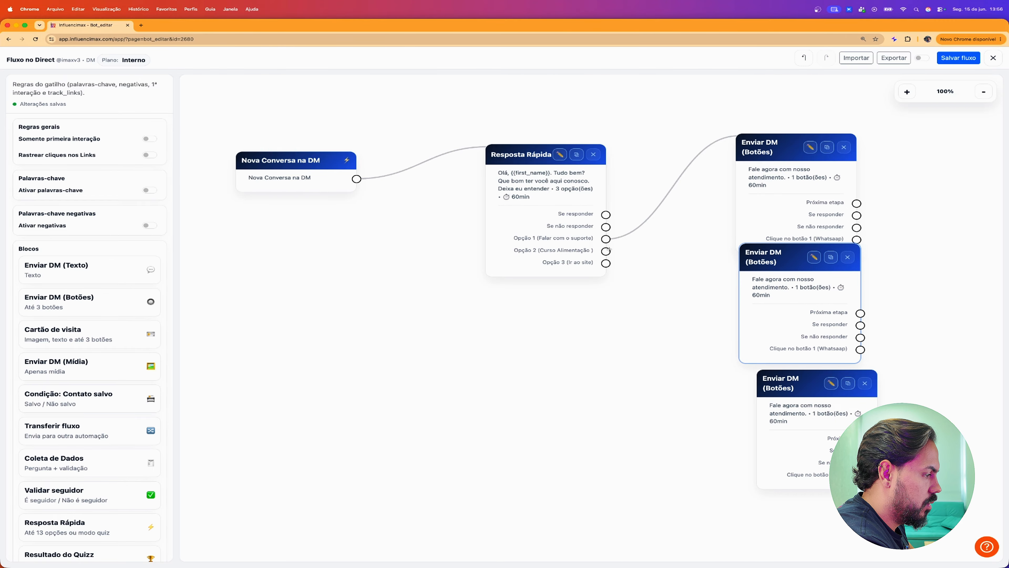
Connect the "Curso Alimentação" and "Ir ao site" options to the two copied blocks and space the three message blocks in a column
drag(605, 251, 741, 300)
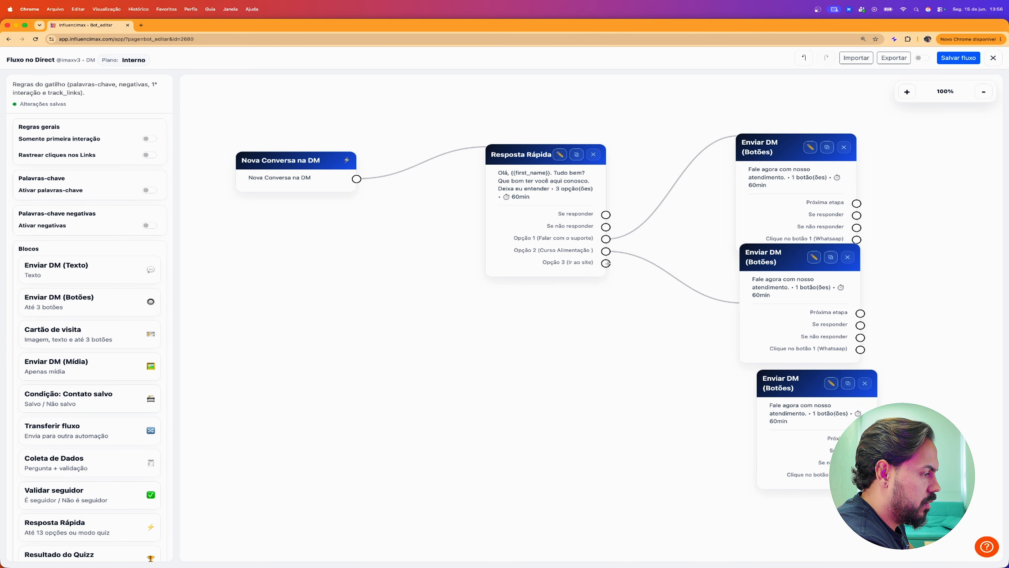
drag(606, 263, 759, 427)
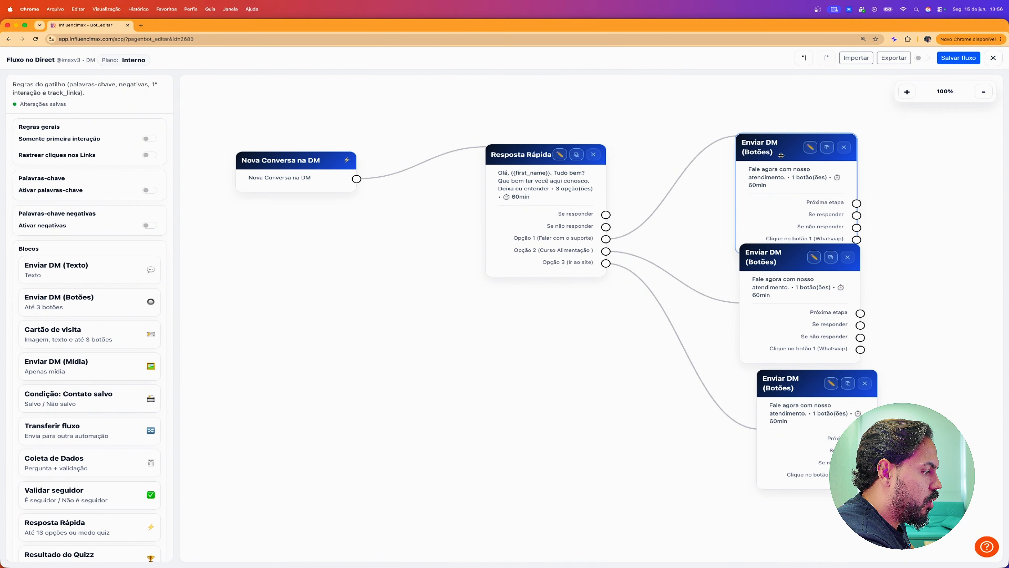
drag(781, 155, 781, 116)
drag(781, 262, 782, 249)
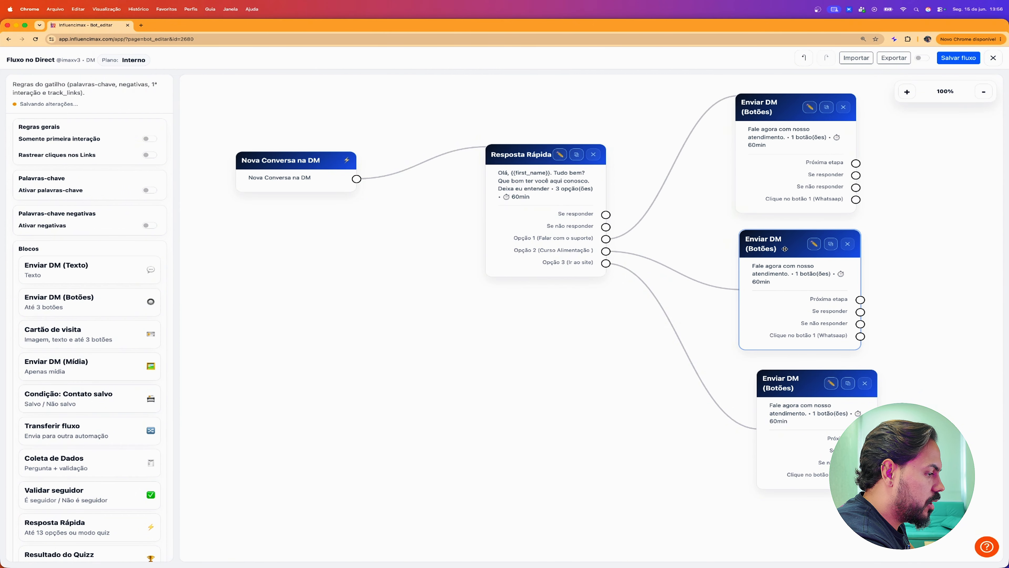
mouse_move(806, 386)
mouse_down()
mouse_move(782, 385)
mouse_move(791, 380)
mouse_up()
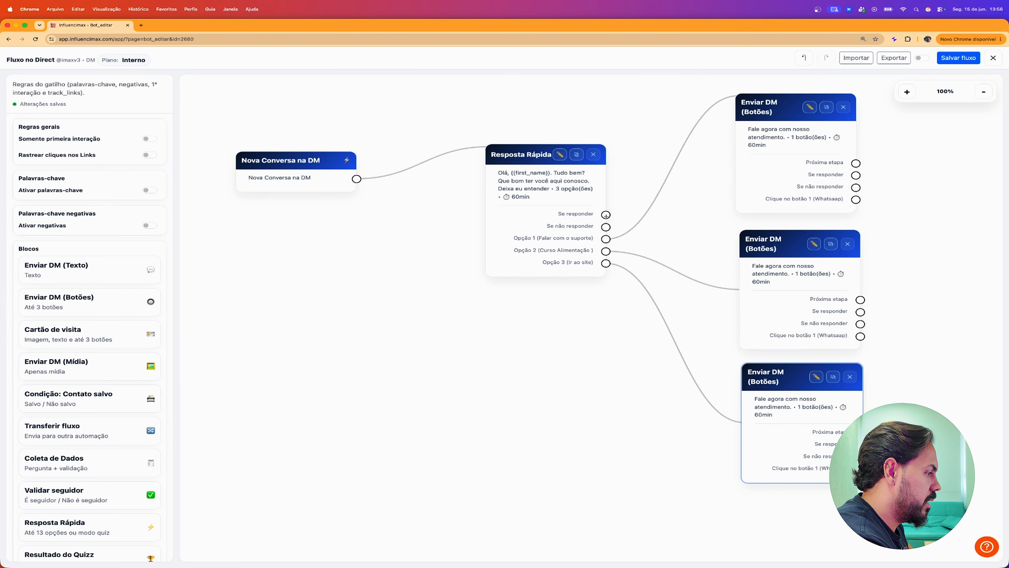
Create an "Enviar DM (Texto)" block from the "Se responder" output with the message "Ops, opção invalida. Selecione uma das opções a seguir."
drag(606, 215, 282, 291)
click(316, 327)
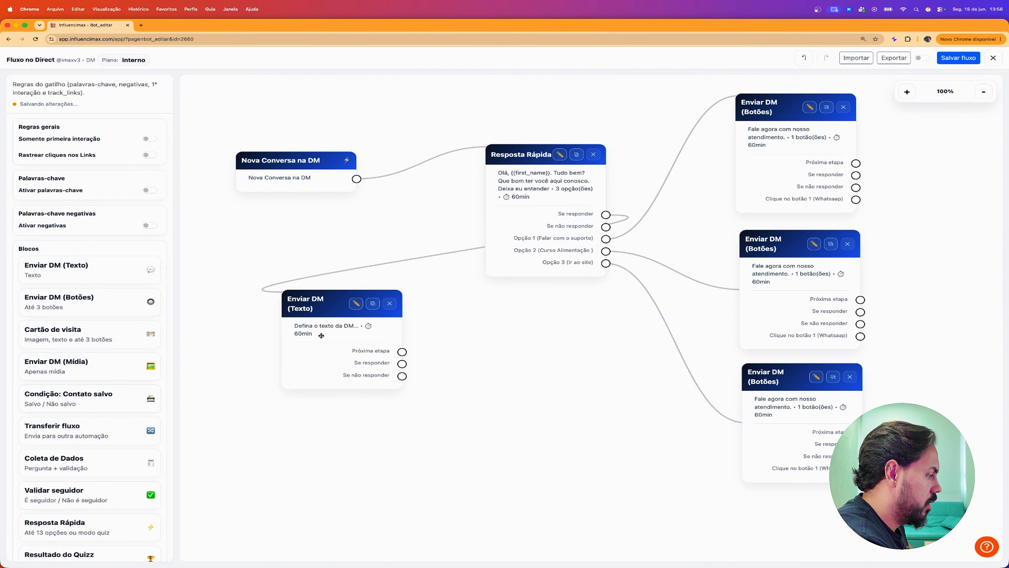
click(356, 304)
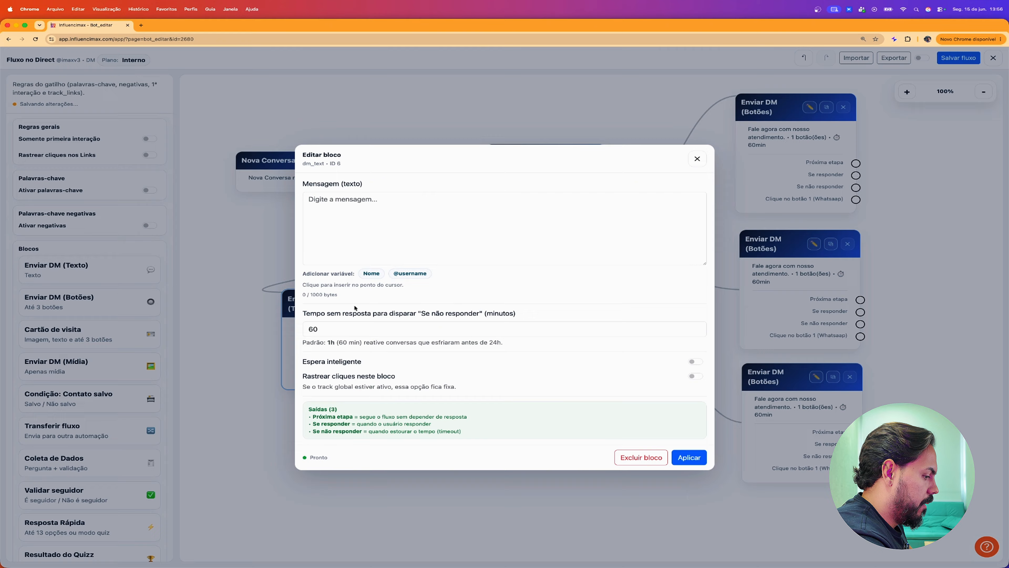
click(369, 256)
text(Ops, o)
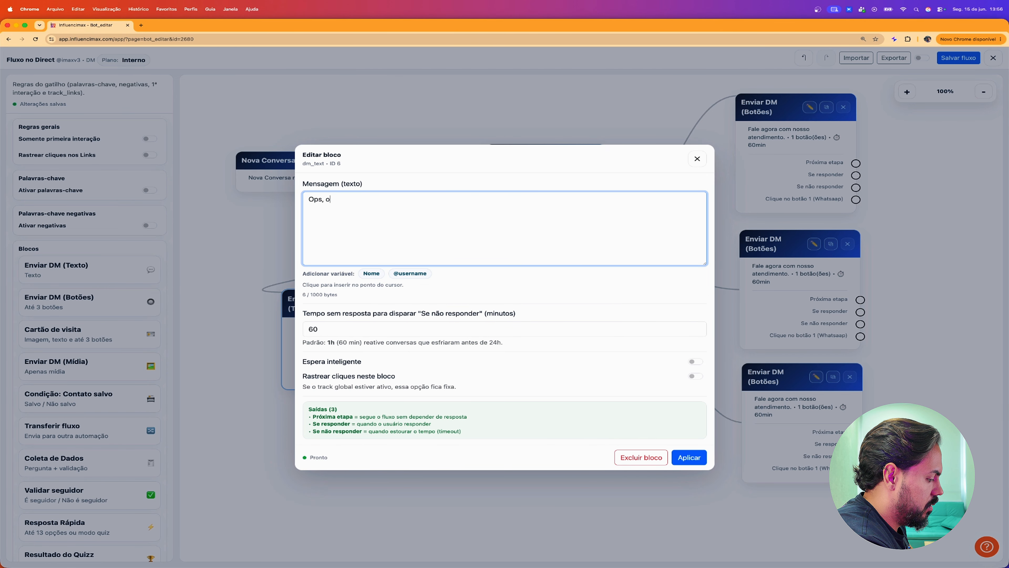
text(pç~)
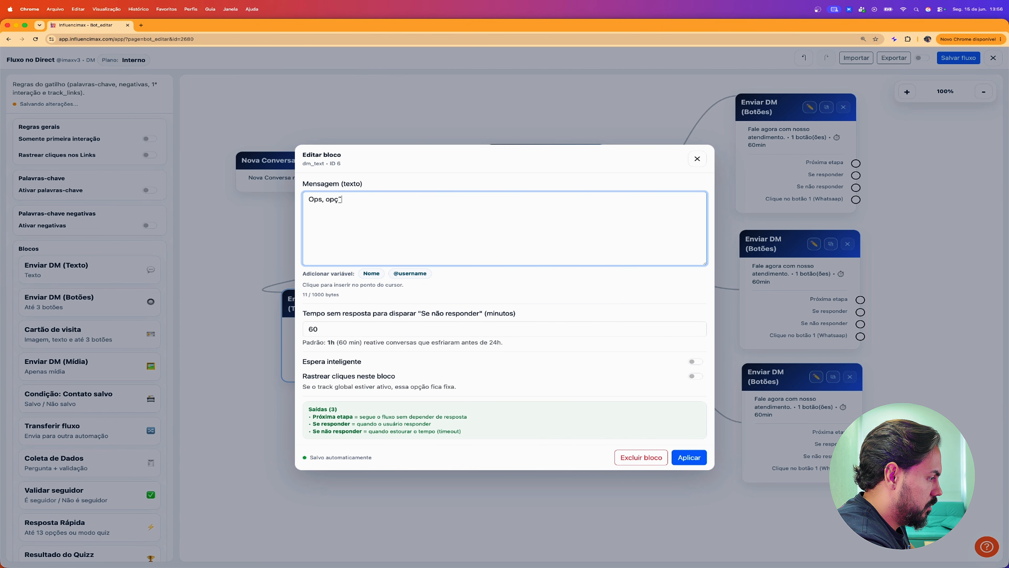
text(ão inva)
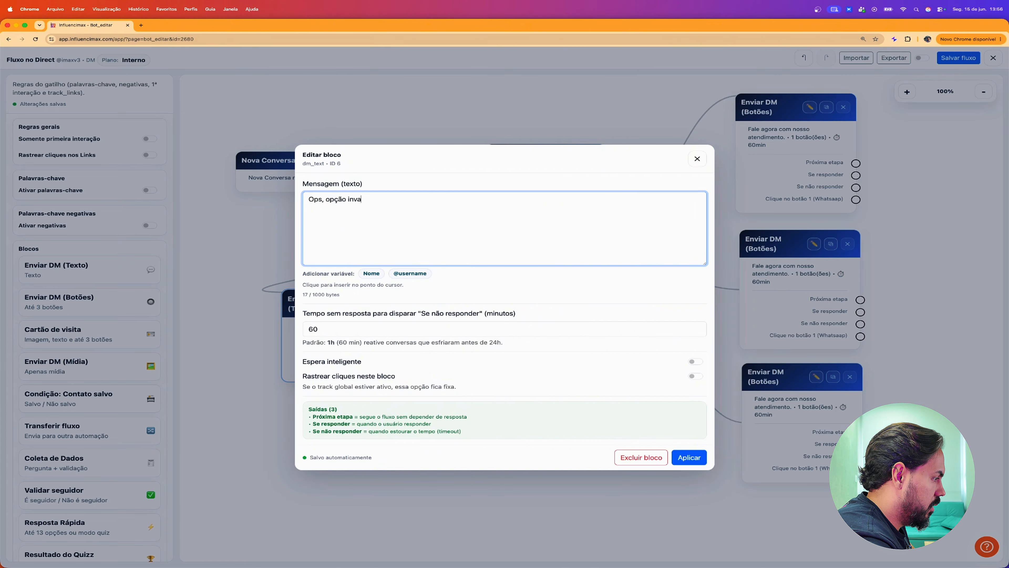
text(l)
key(BackSpace)
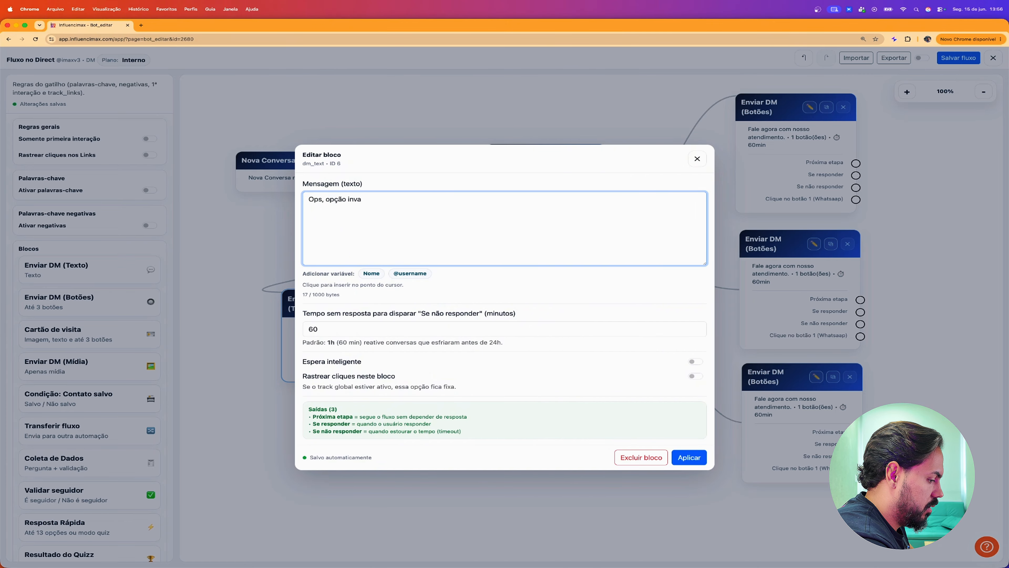
text(lida. )
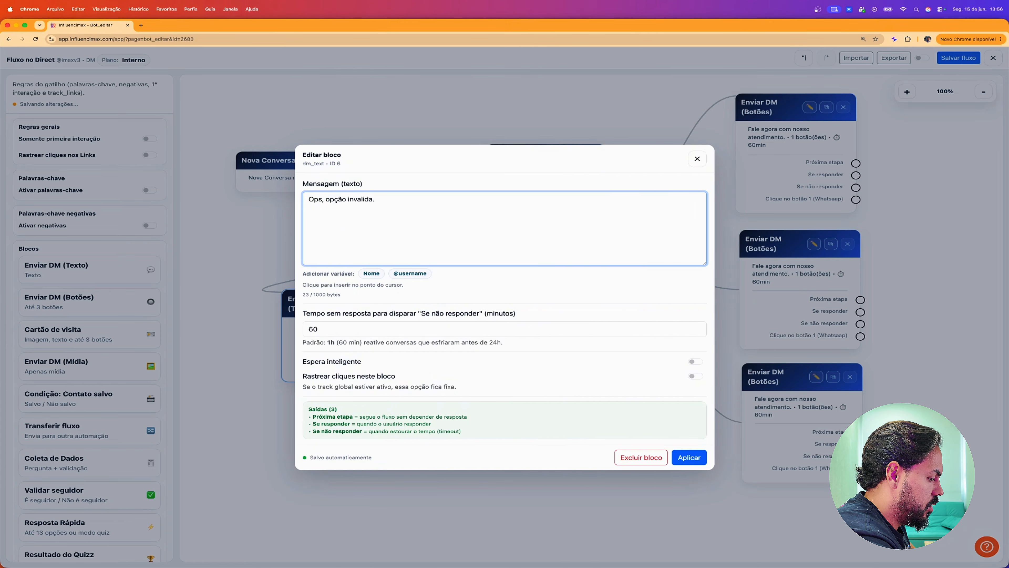
text(Selecione um)
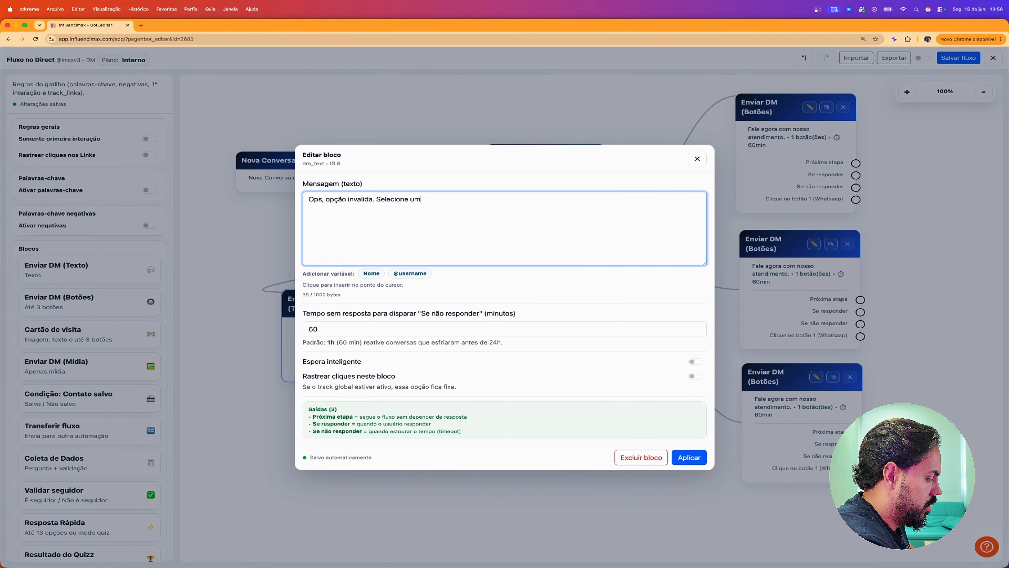
text(a da)
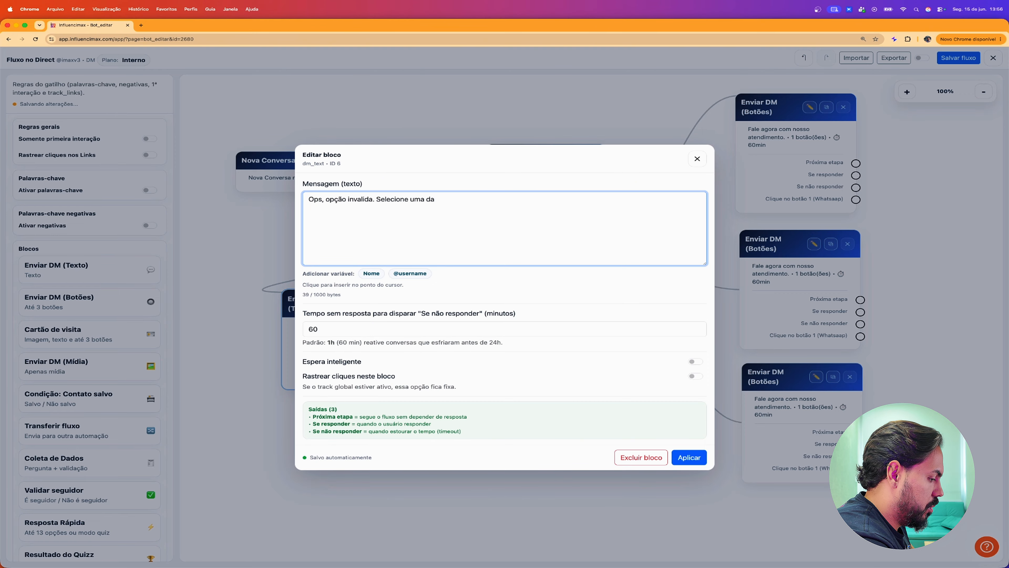
text(s op)
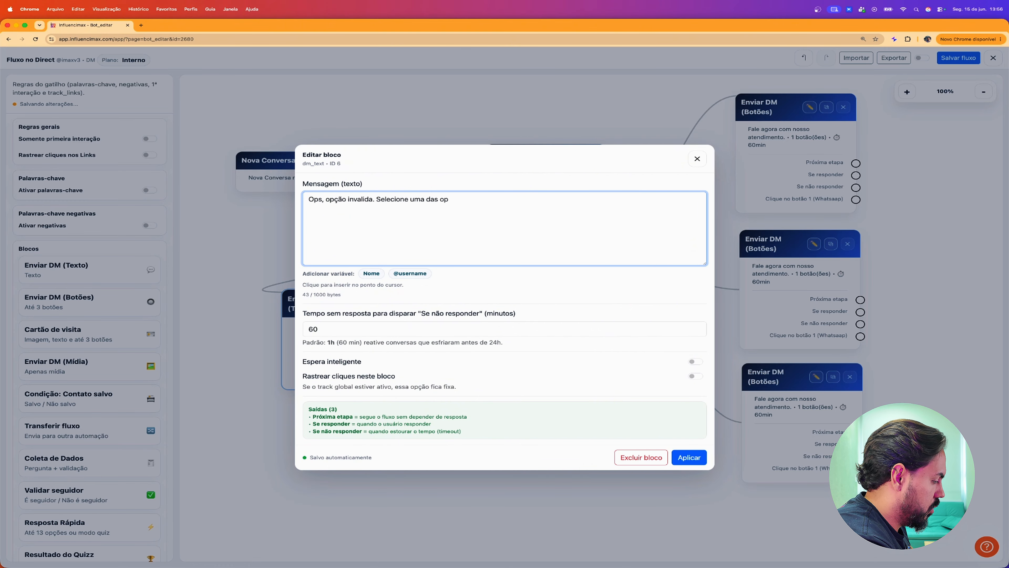
text(ç)
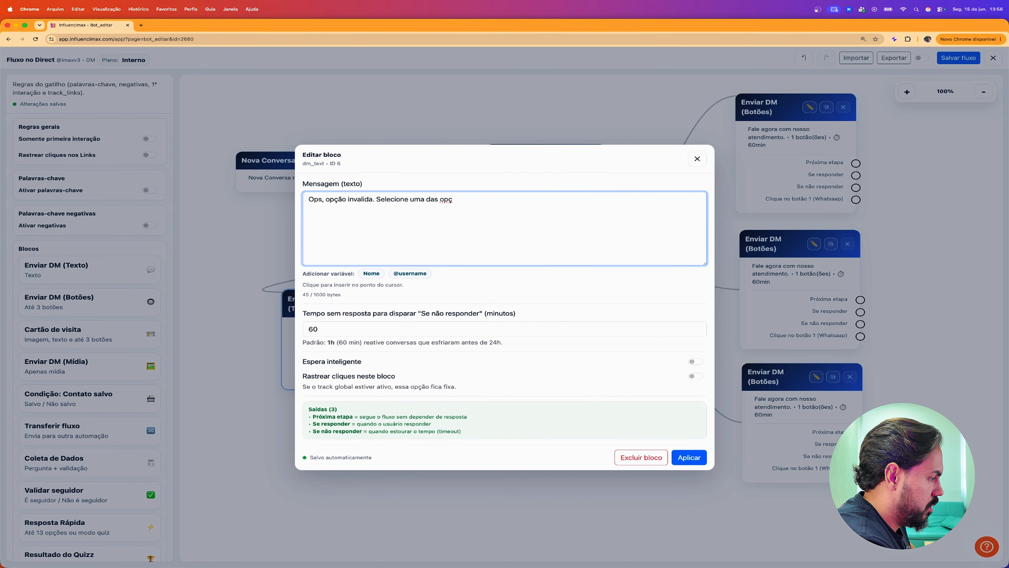
text(ões a seguir)
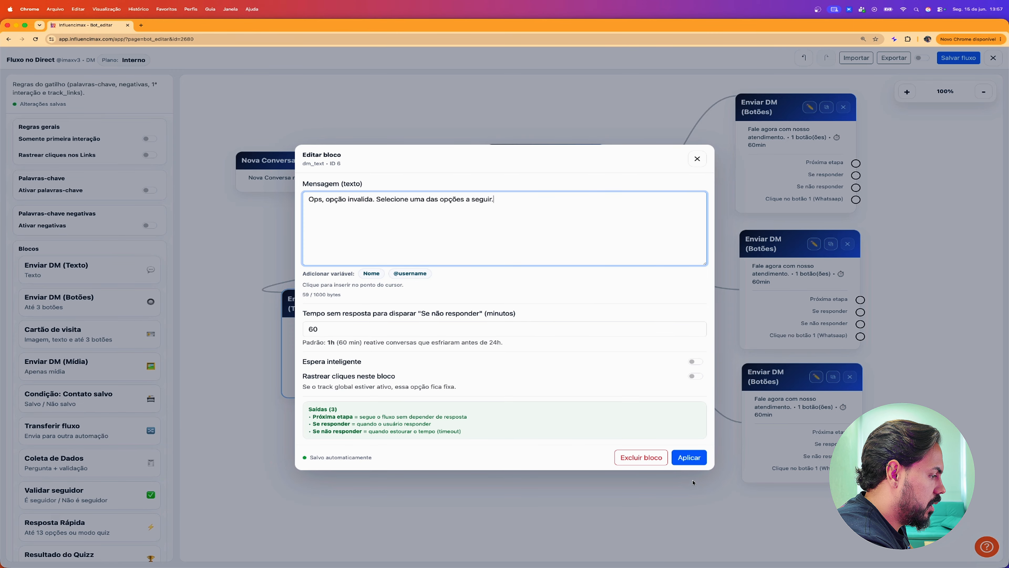
click(690, 457)
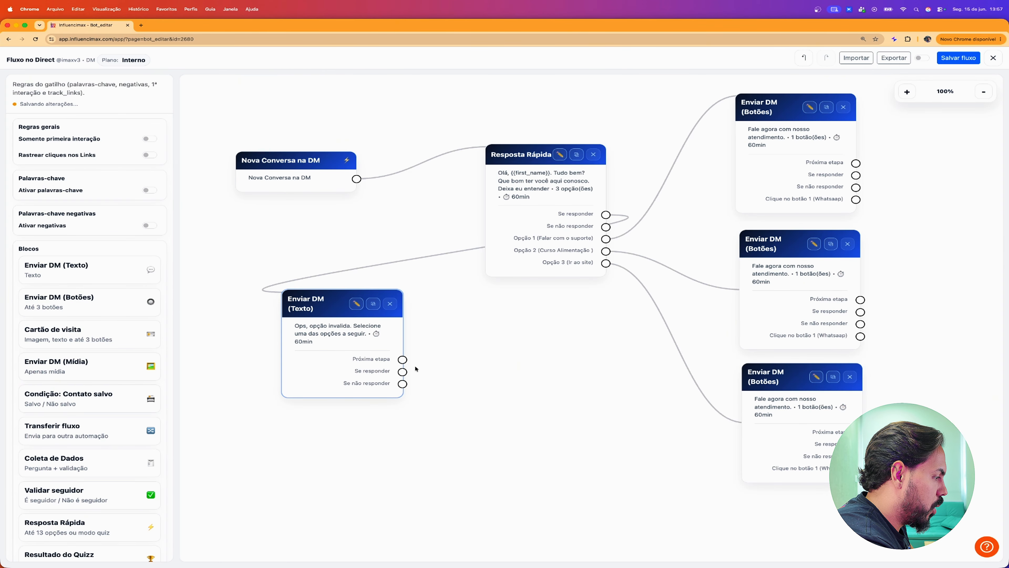
Connect the text block's "Próxima etapa" output back to the Resposta Rápida block
drag(402, 359, 470, 298)
click(584, 312)
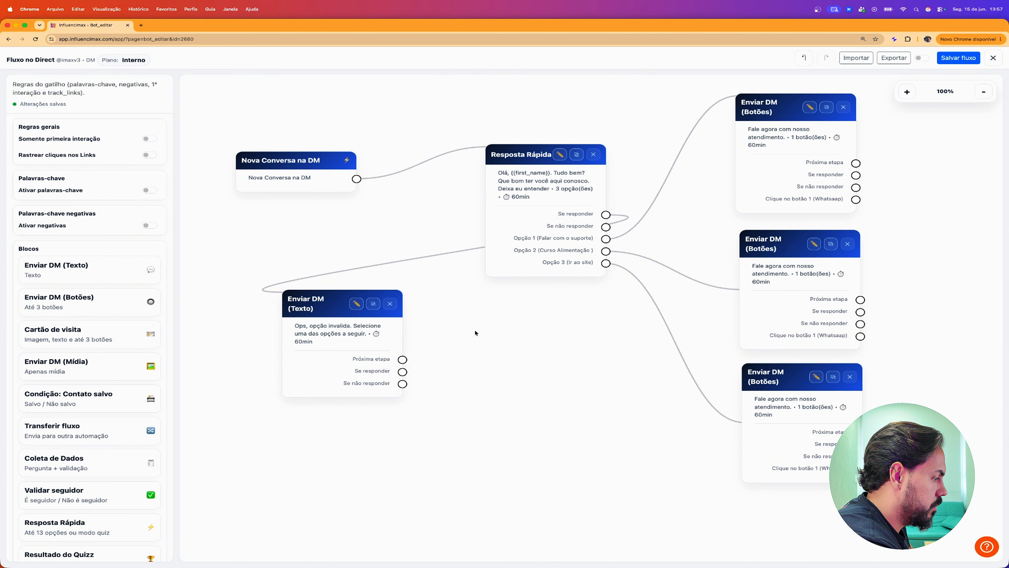
drag(401, 359, 487, 217)
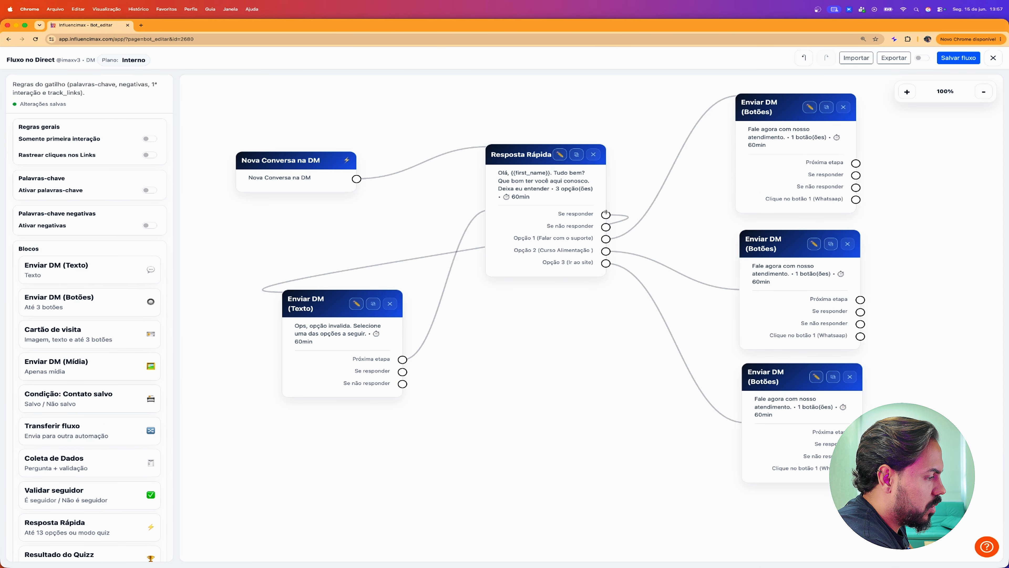
Reroute the Resposta Rápida block's "Se responder" output to a new "Enviar DM (Botões)" block below it
drag(606, 215, 465, 483)
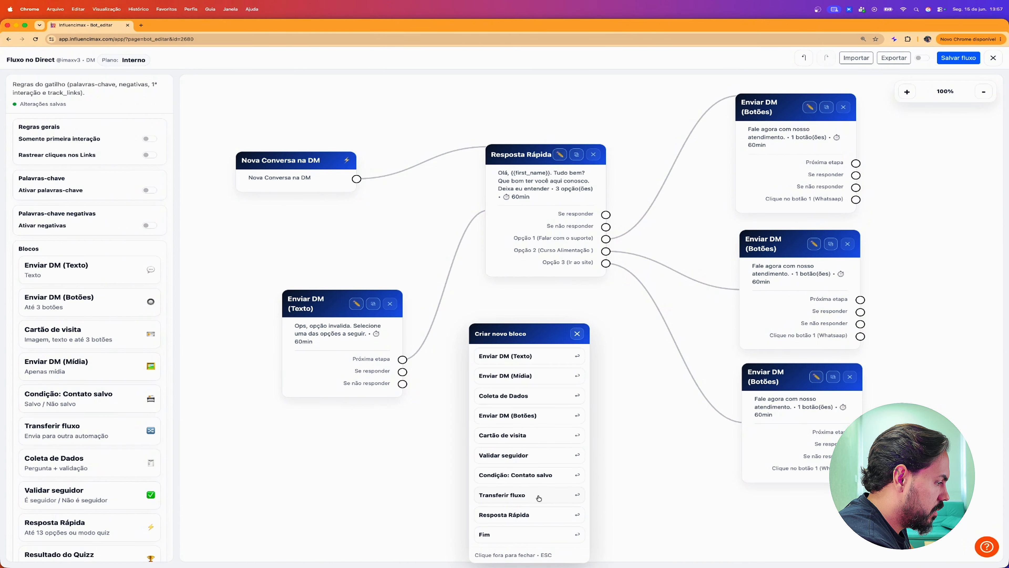
click(523, 417)
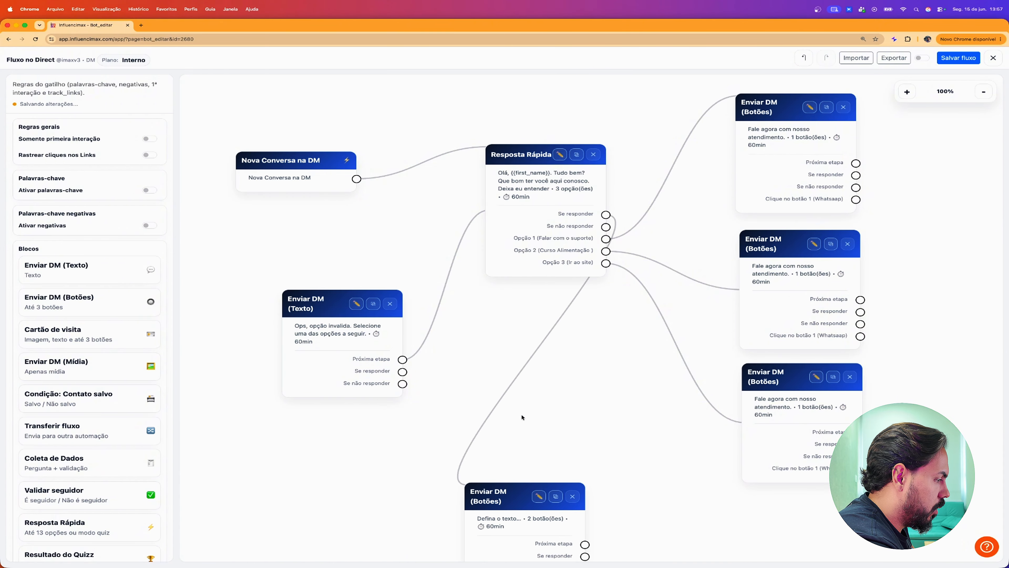
Move the new buttons block up and set its message to "{{first_name}}, ainda está ai? Vamos continuar com seu atendimento..."
mouse_move(517, 497)
mouse_down()
mouse_move(496, 494)
mouse_move(496, 409)
mouse_up()
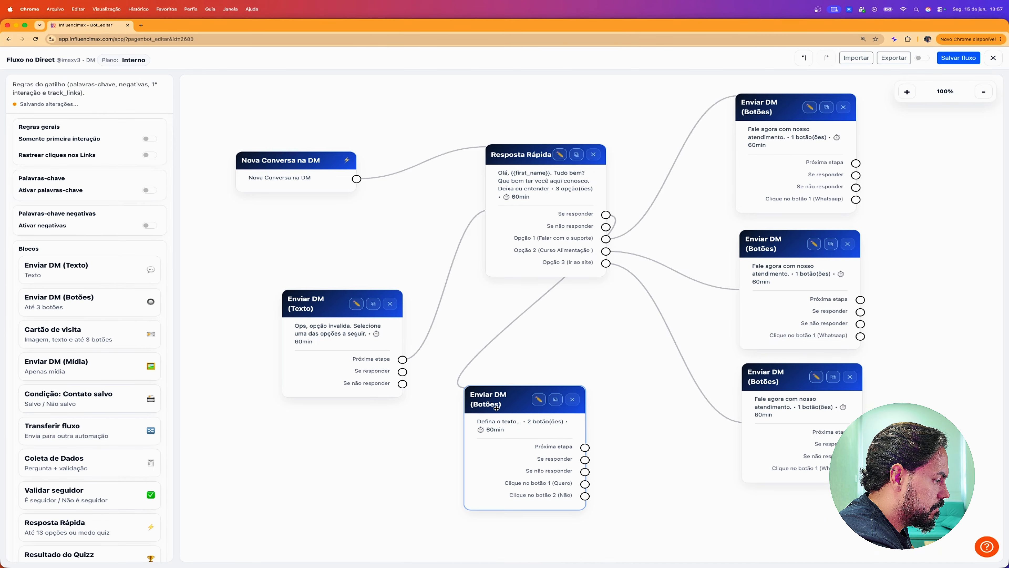
click(539, 401)
click(381, 168)
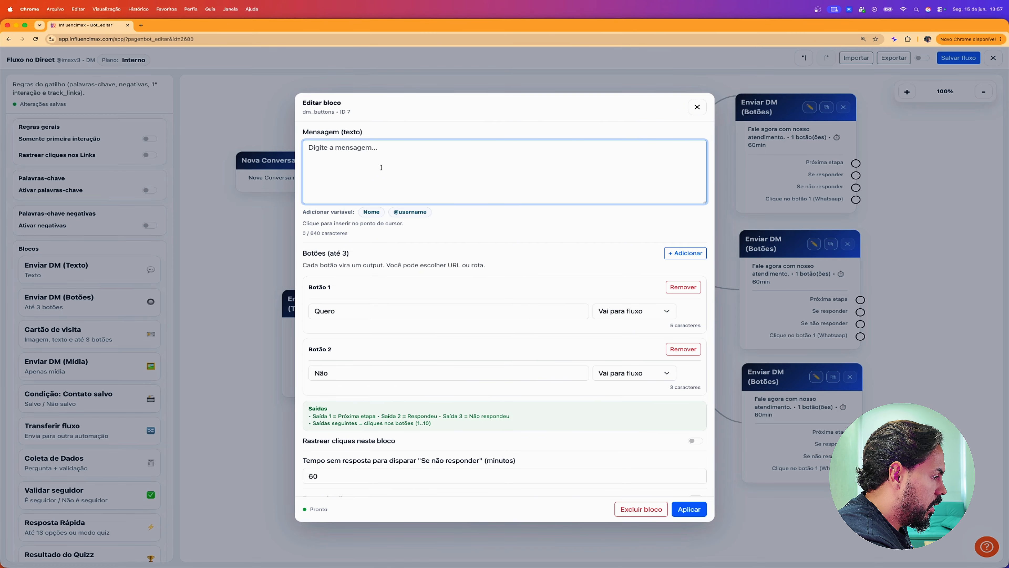
click(374, 211)
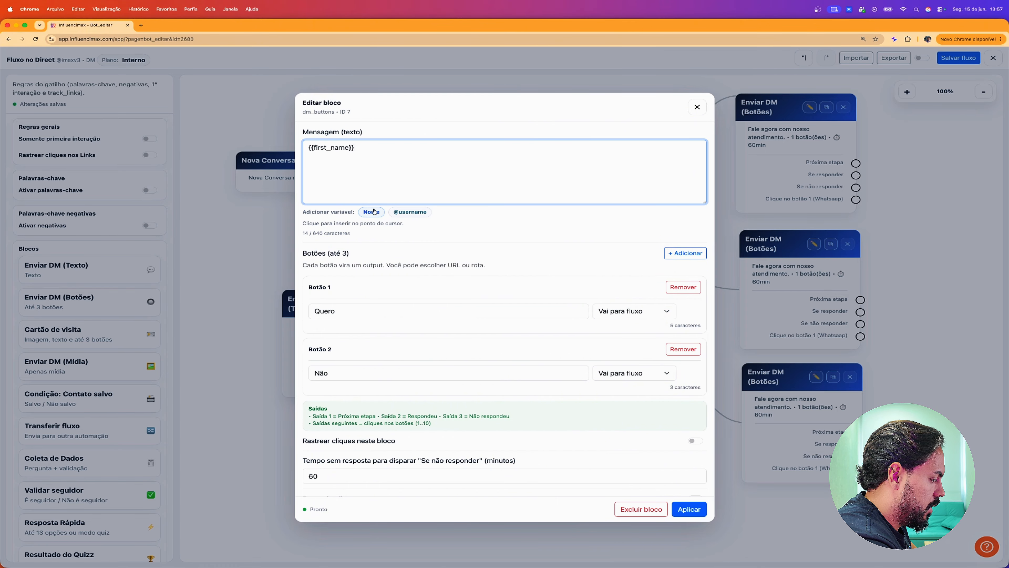
text(, ainda es)
text(tá ai)
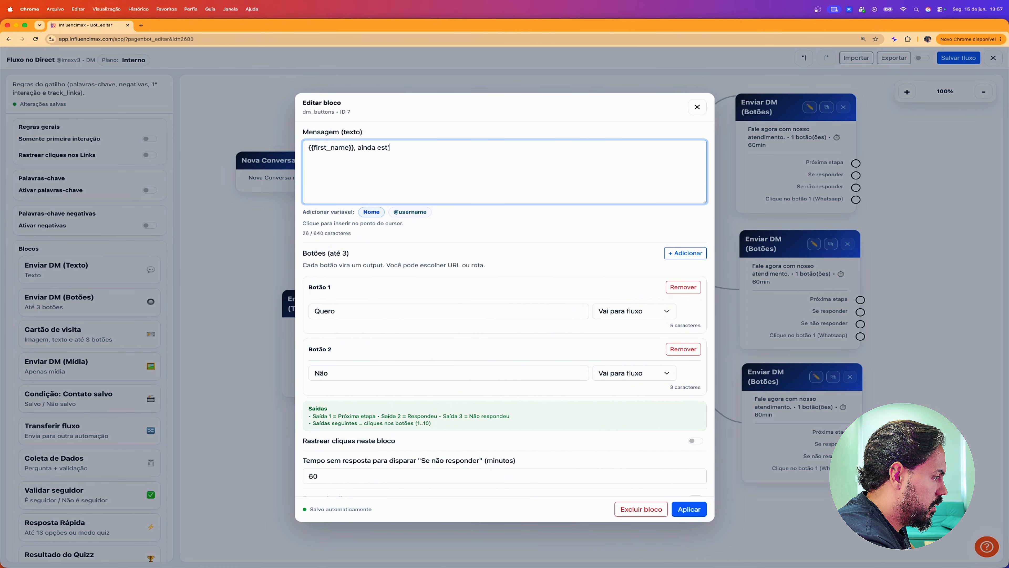
text(? )
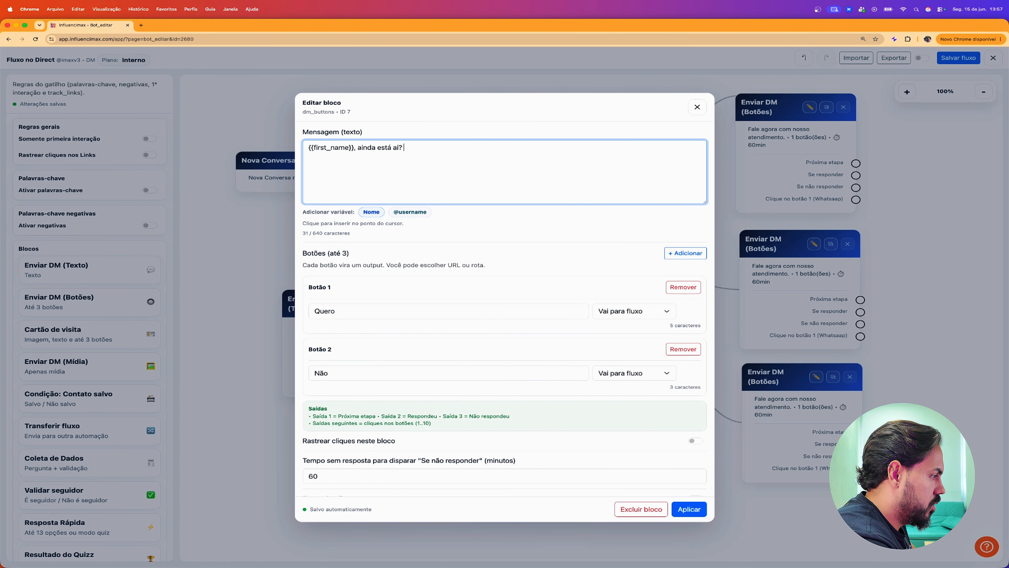
text(Vamos cont)
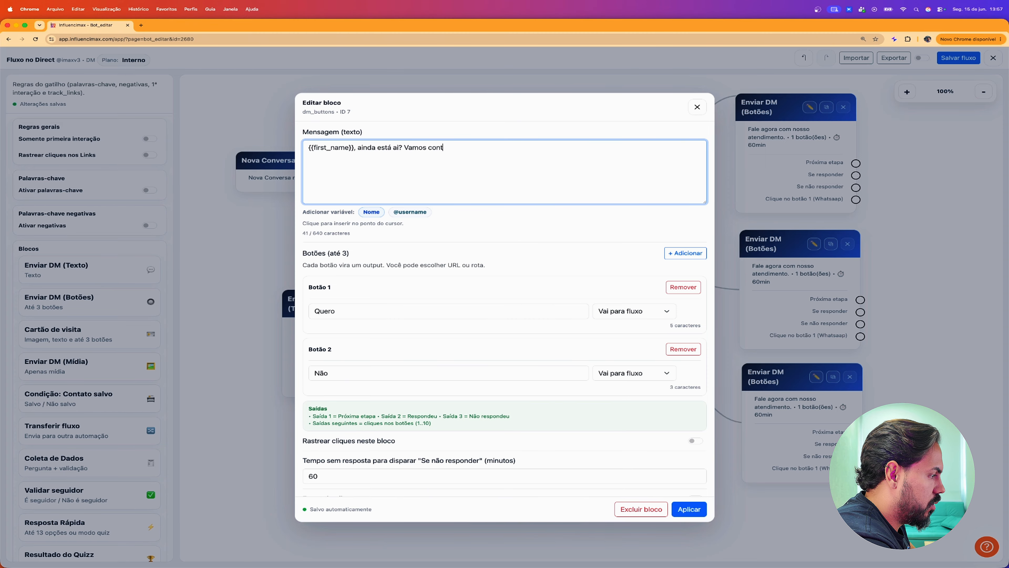
text(inuar com seu ate)
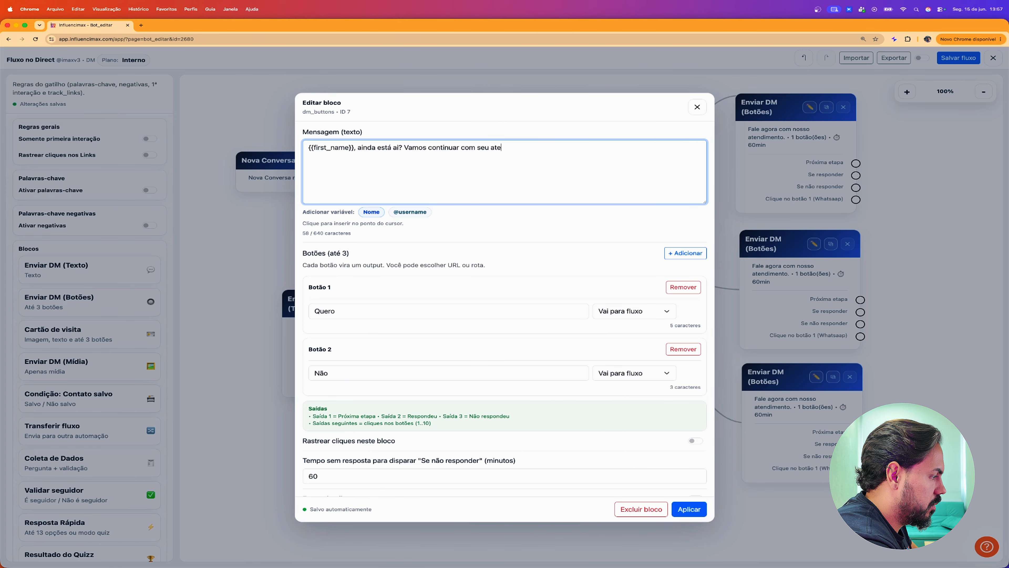
text(ndimento...)
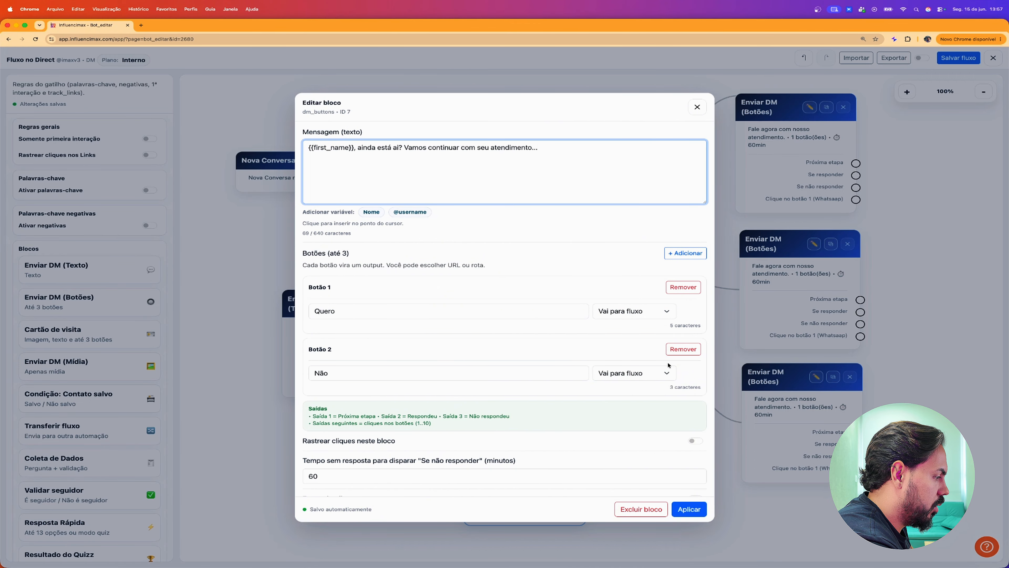
Remove the block's second button, label the remaining one "Continuar", and apply the block changes
click(674, 351)
triple_click(495, 340)
text(C)
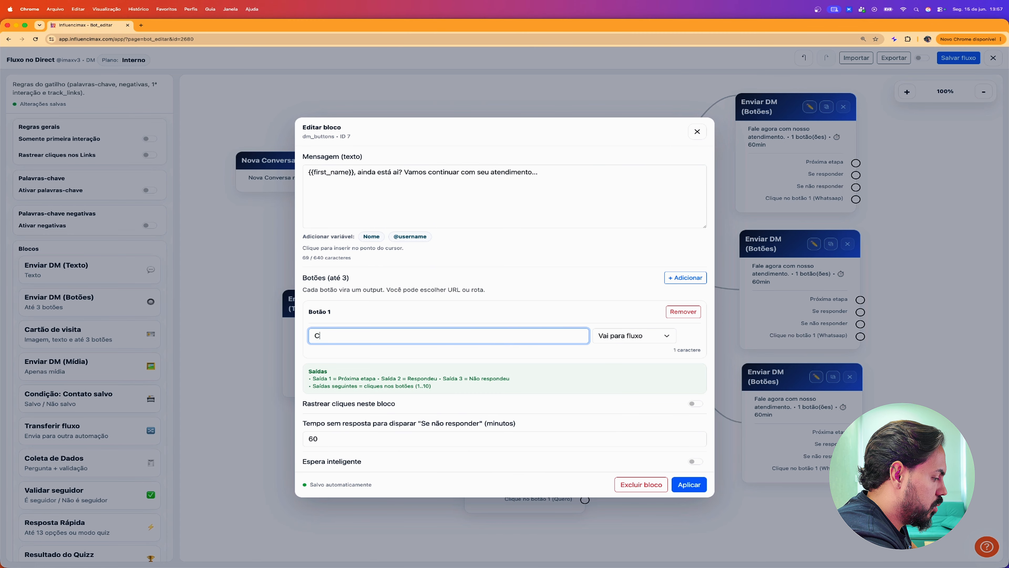
text(ontinuar)
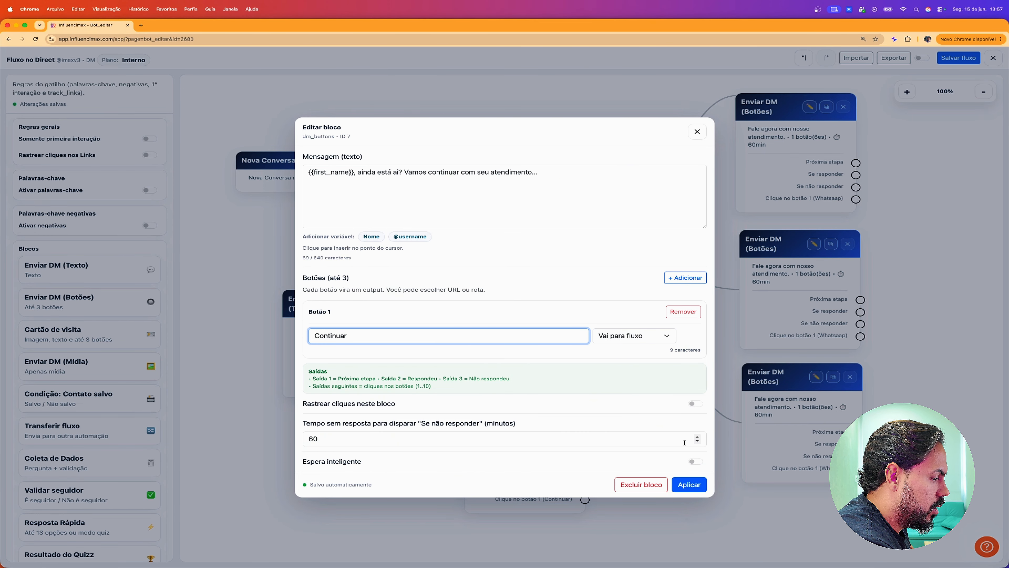
click(694, 489)
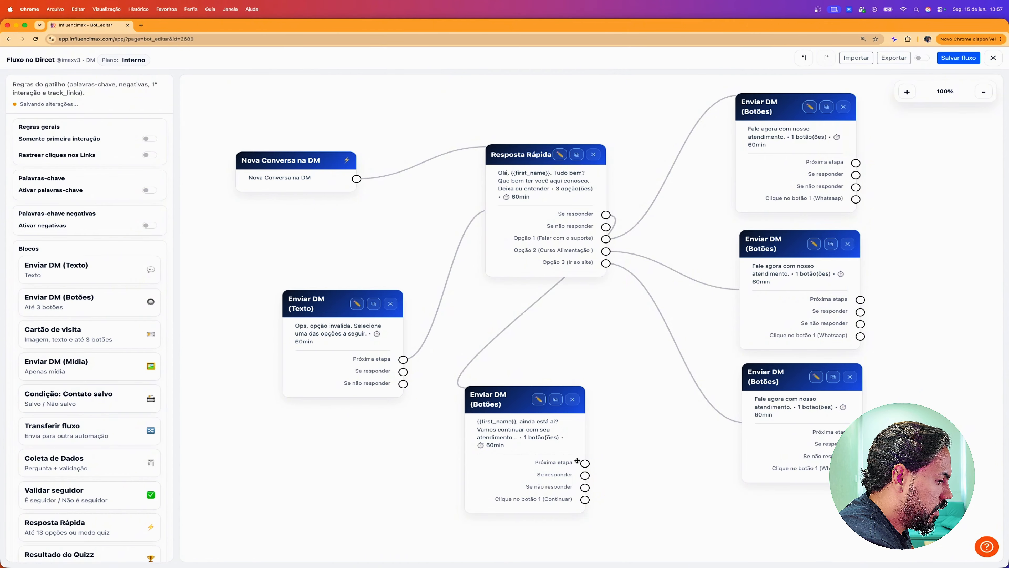
Connect the buttons block's "Continuar" and "Se responder" outputs back to the Resposta Rápida block
drag(589, 498, 553, 260)
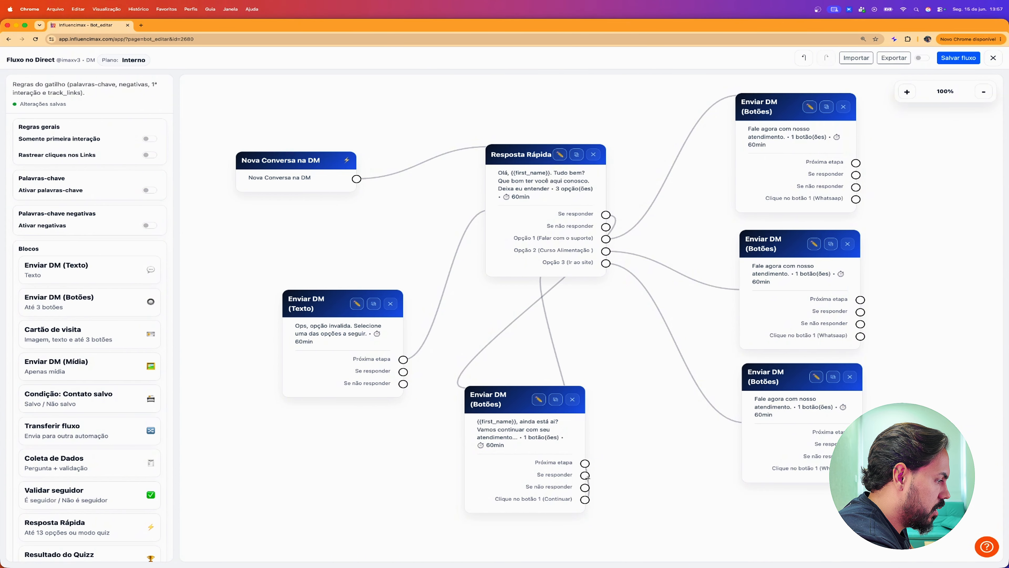
drag(588, 476, 497, 230)
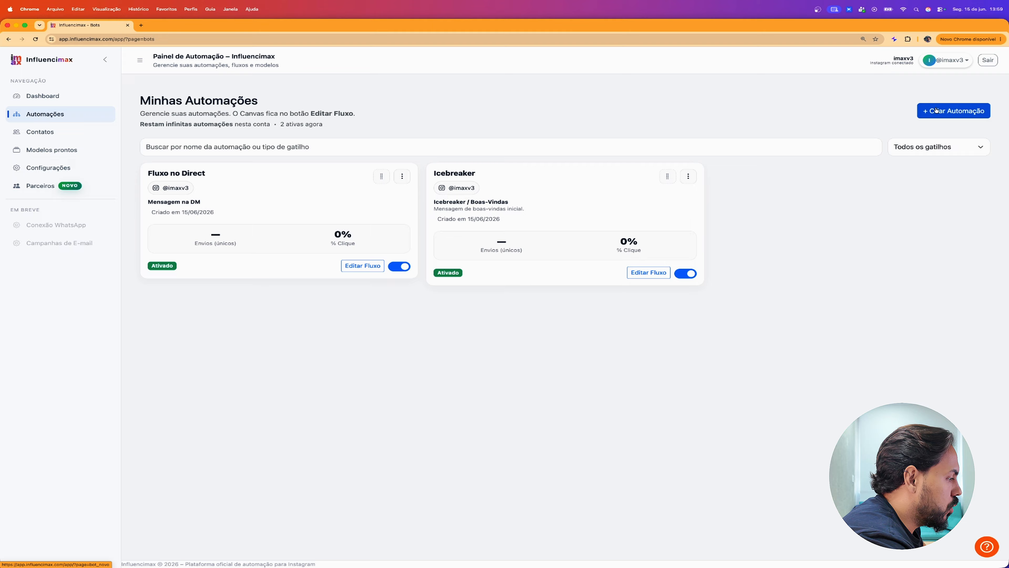
Start a new automation from scratch named "Resposta de Comentários Global" and advance to the trigger choice
click(951, 108)
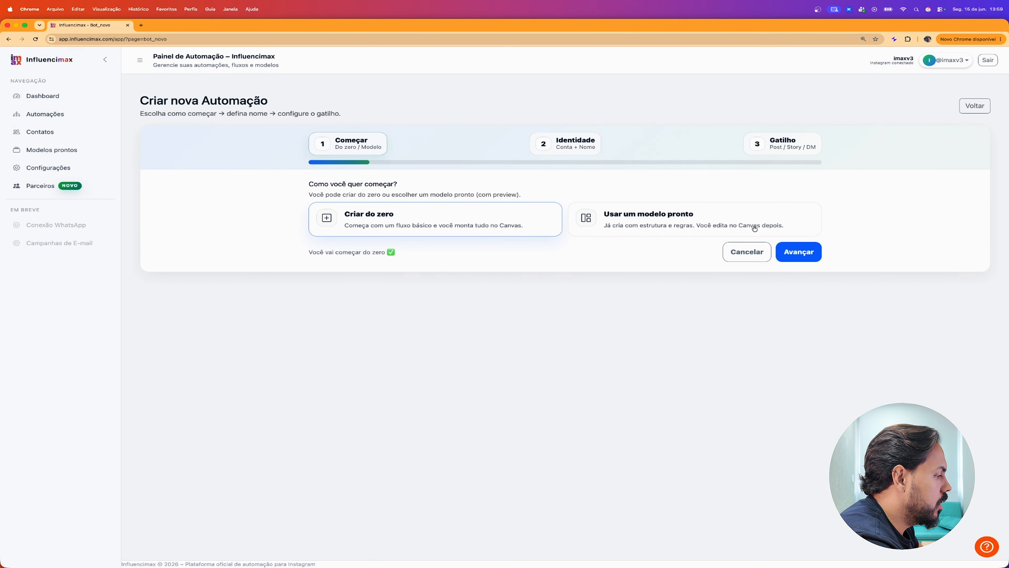
click(473, 221)
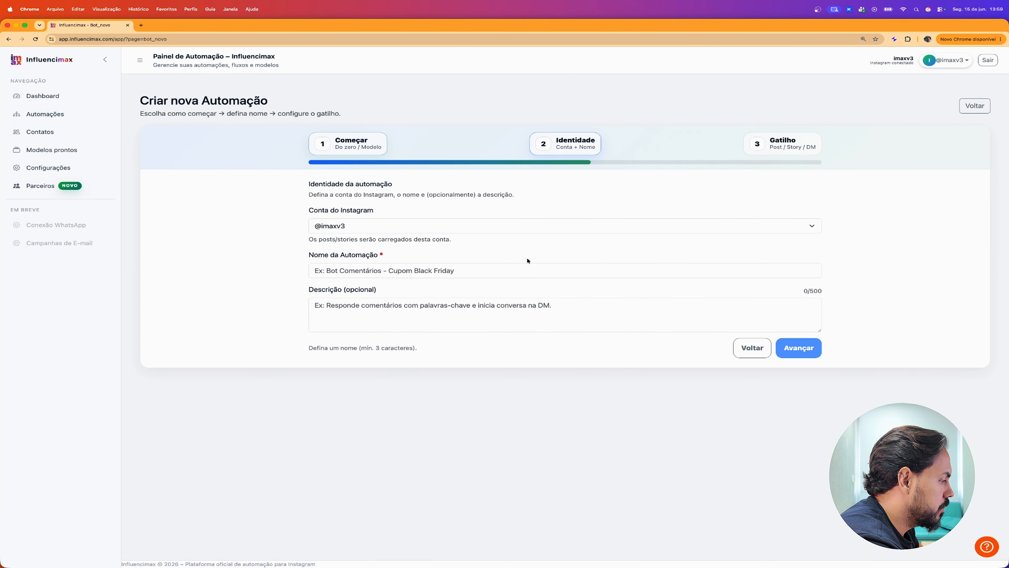
click(429, 271)
text(Re)
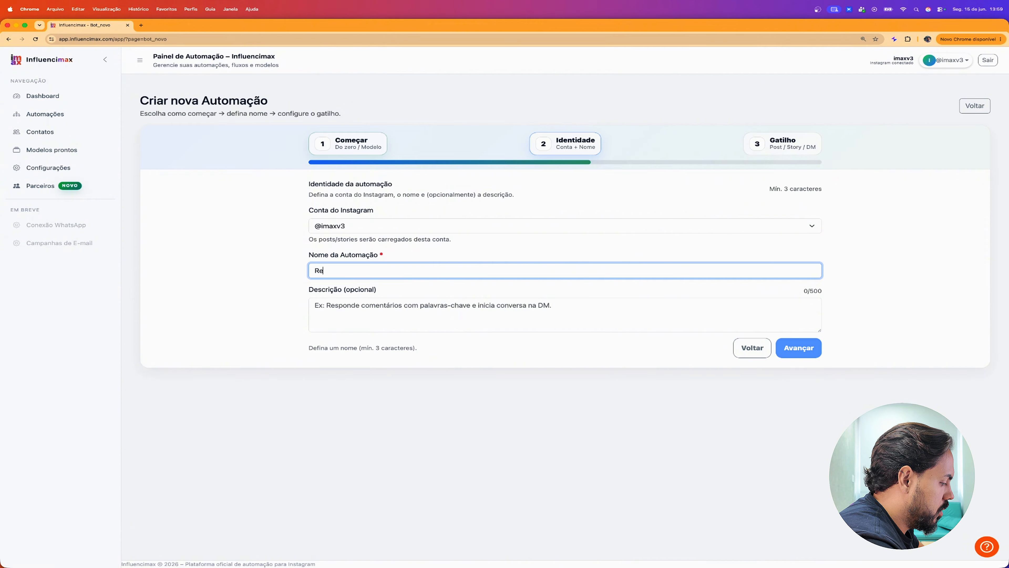
text(sposta de C)
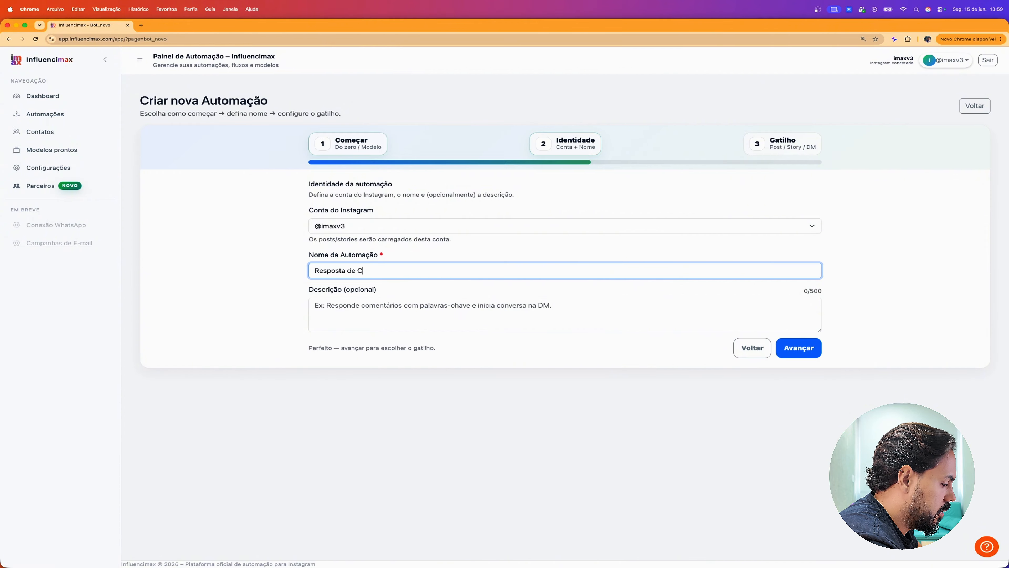
text(omentários )
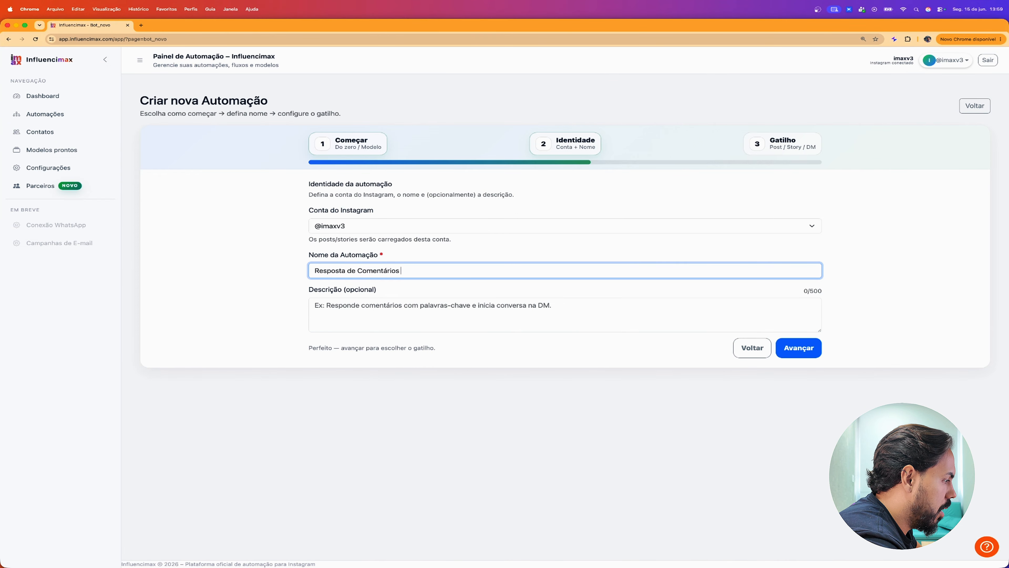
text(Global)
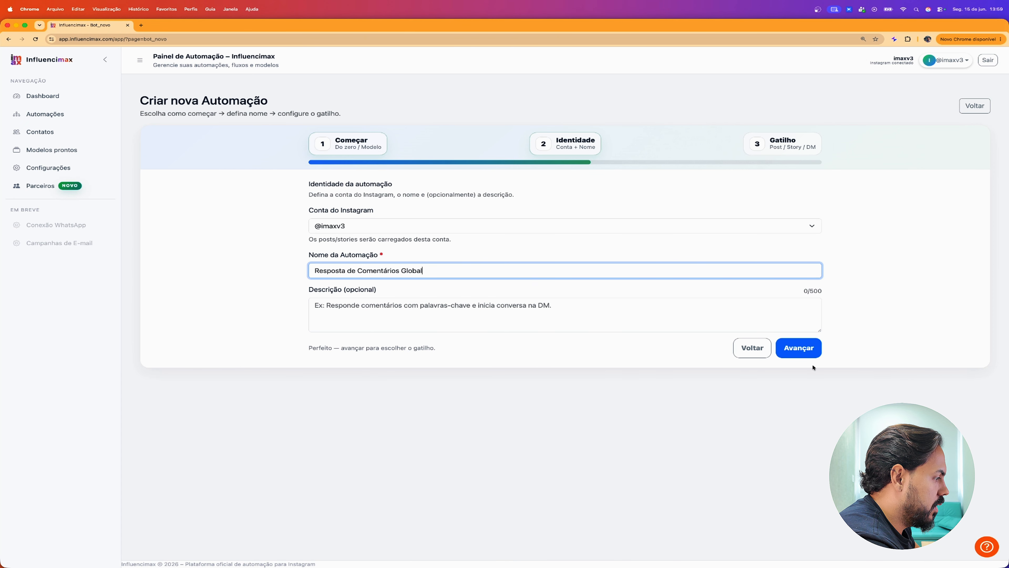
click(800, 357)
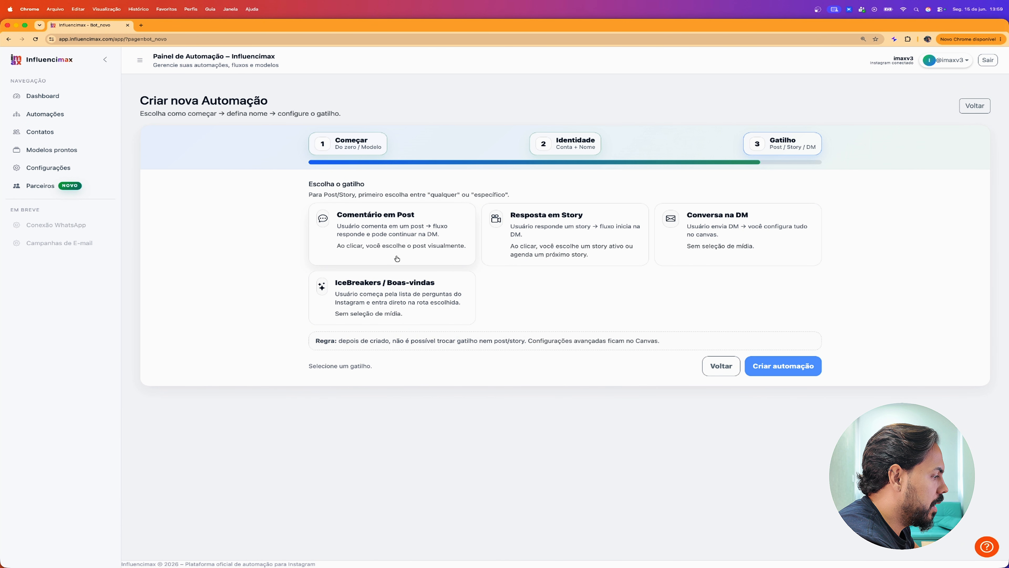
Choose the "Comentário em Post" trigger with "Comentário em qualquer post" and create the automation
click(370, 241)
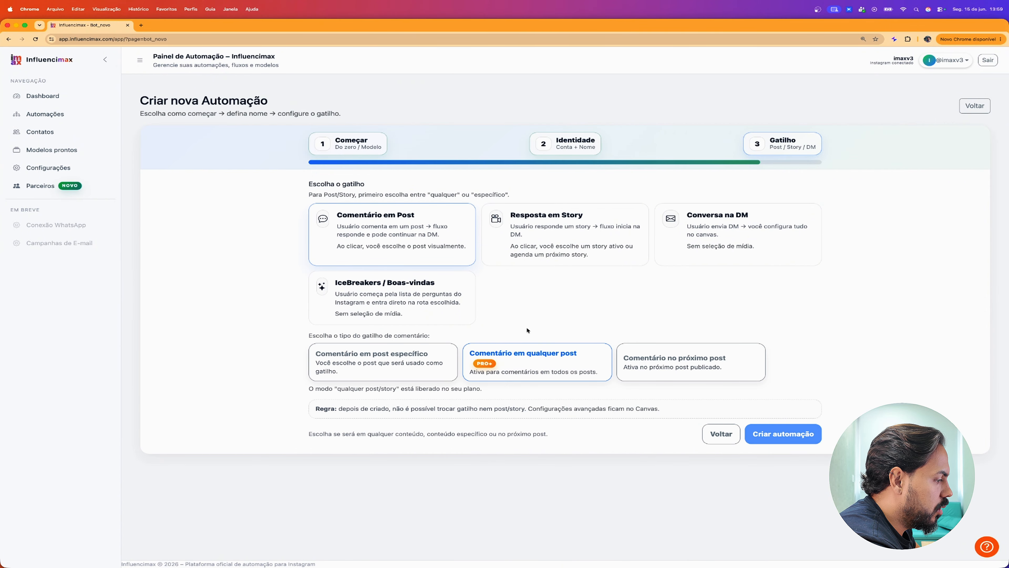
click(516, 360)
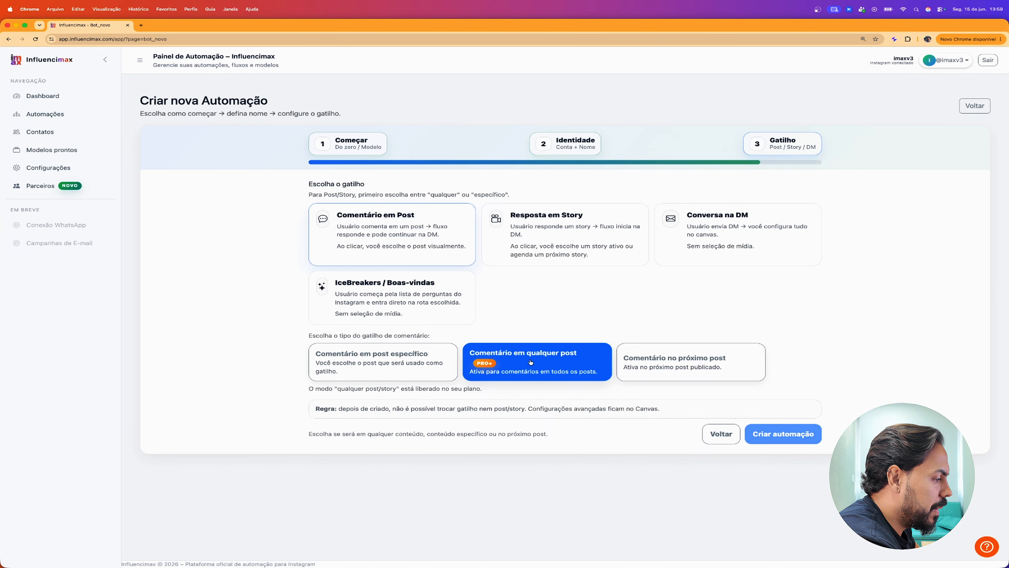
click(560, 360)
click(788, 439)
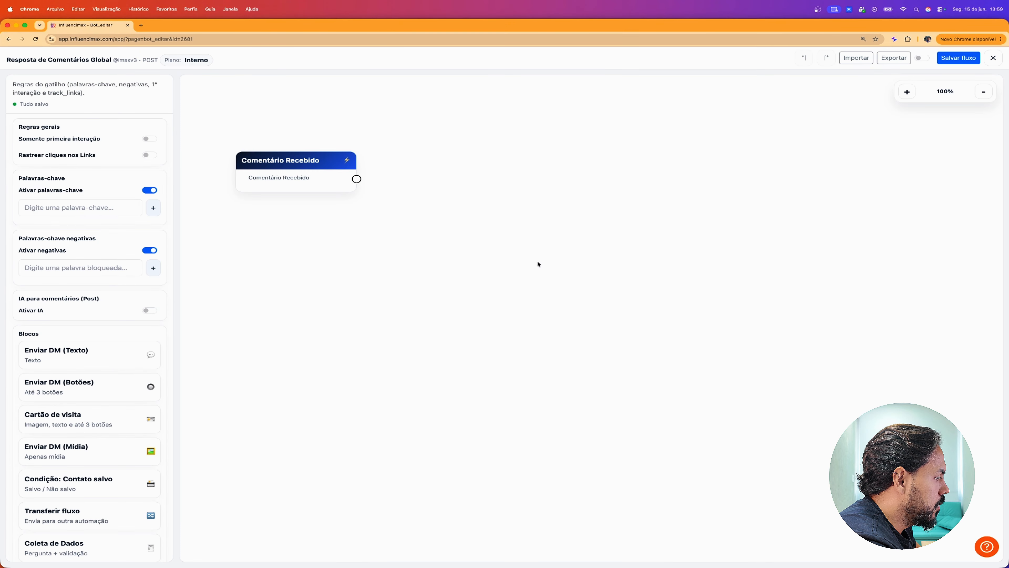
Reposition the Comentário Recebido block slightly and add the trigger keywords "quero", "curso" and "link"
drag(303, 161, 325, 147)
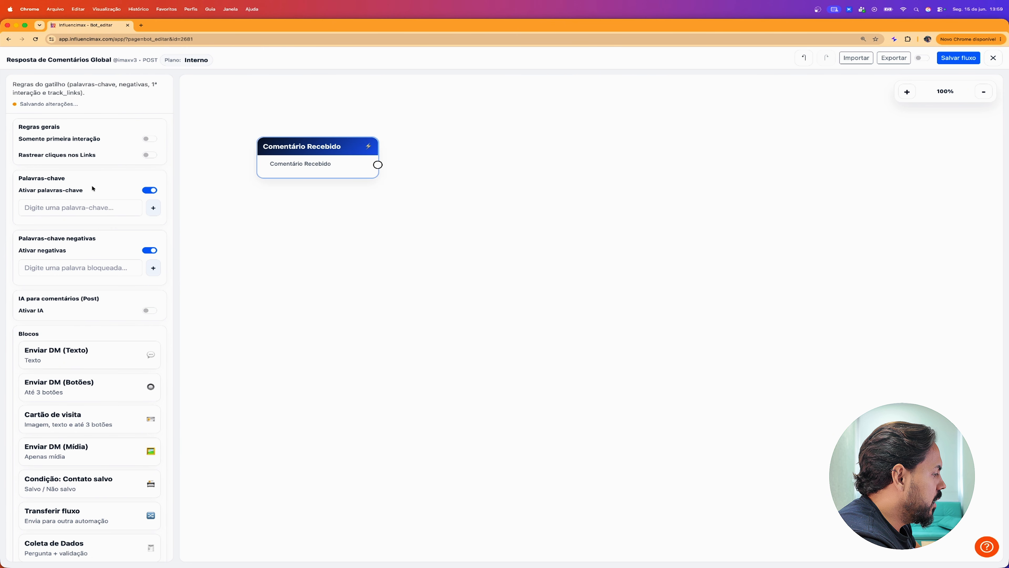
click(86, 208)
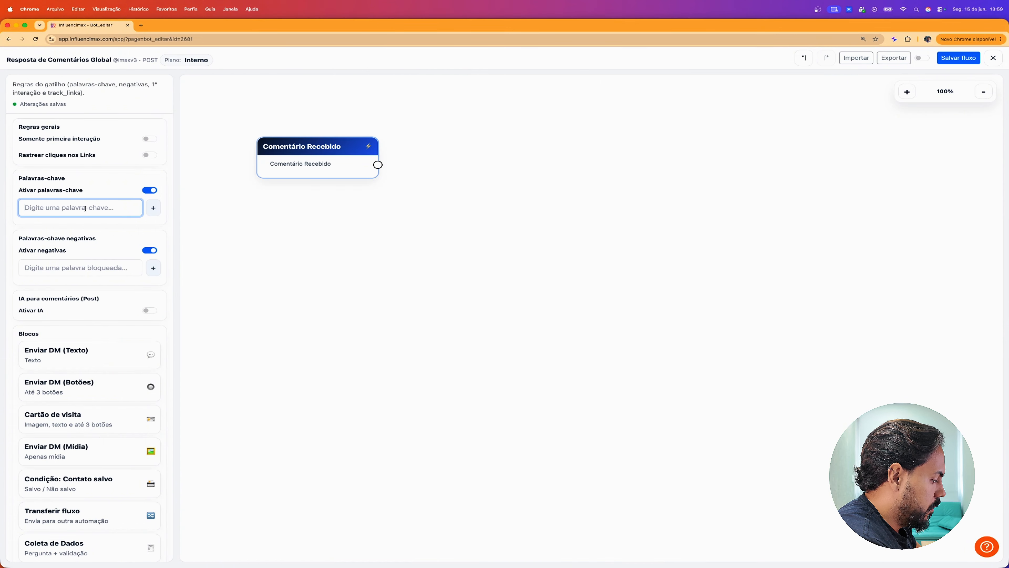
text(quero)
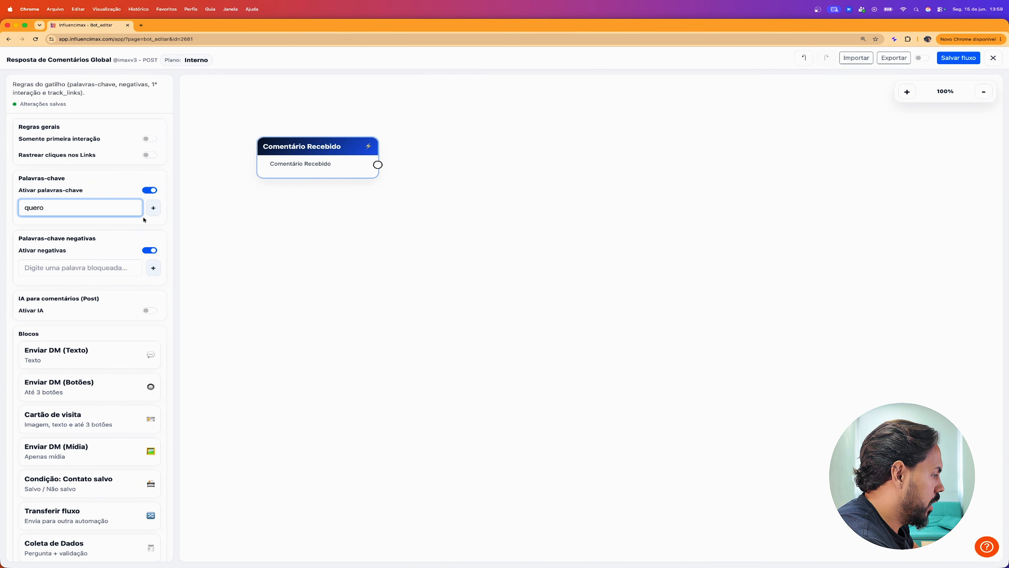
click(153, 208)
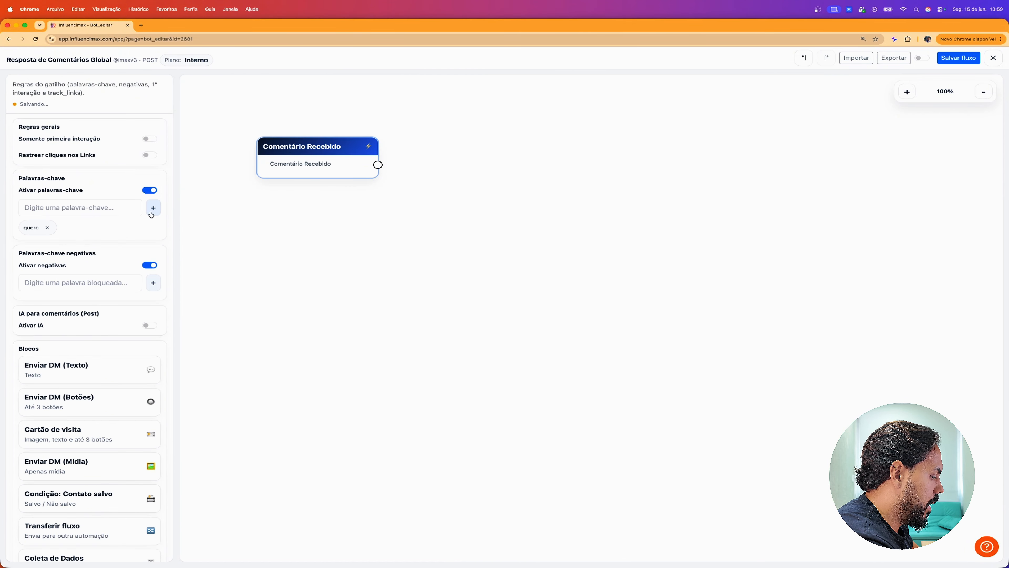
text(curso)
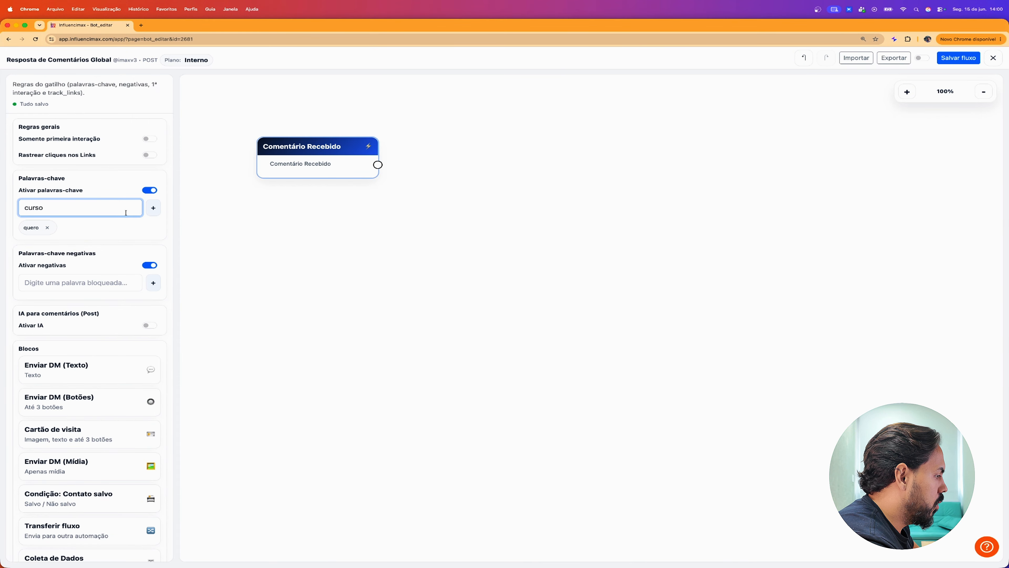
click(153, 208)
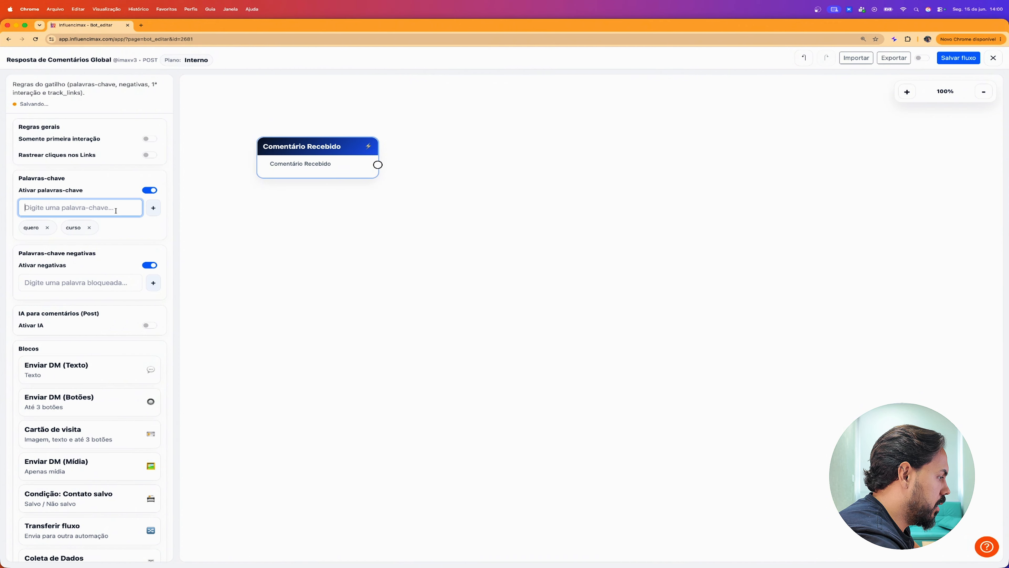
text(link)
click(161, 208)
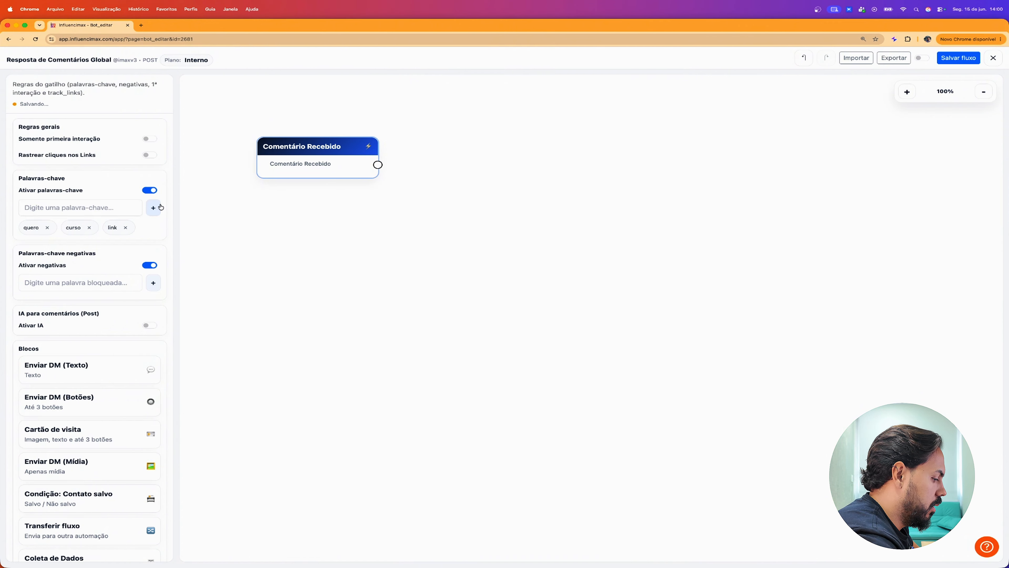
Add "nutrição" as a further trigger keyword
click(75, 208)
text(nuti)
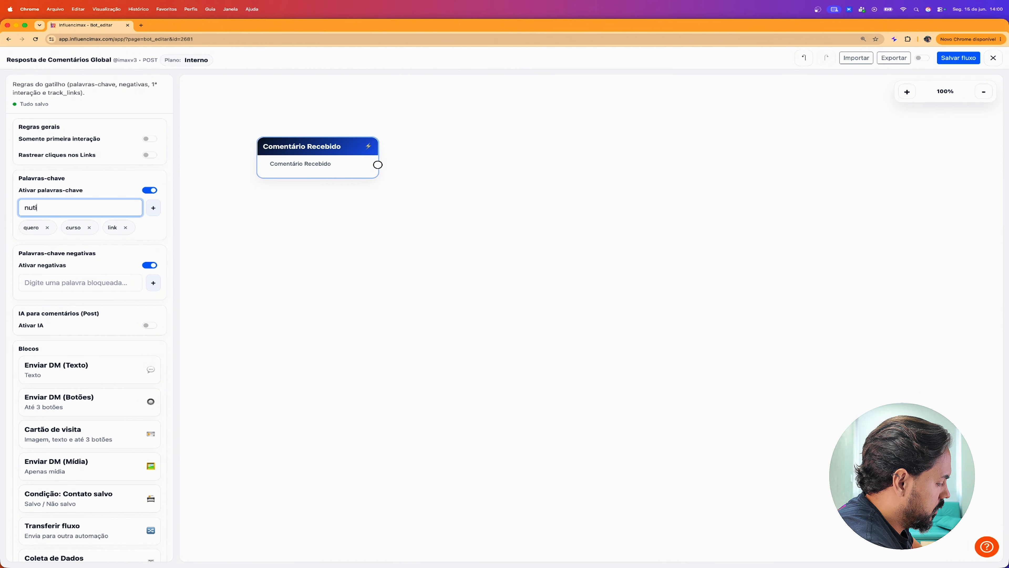
text(ção)
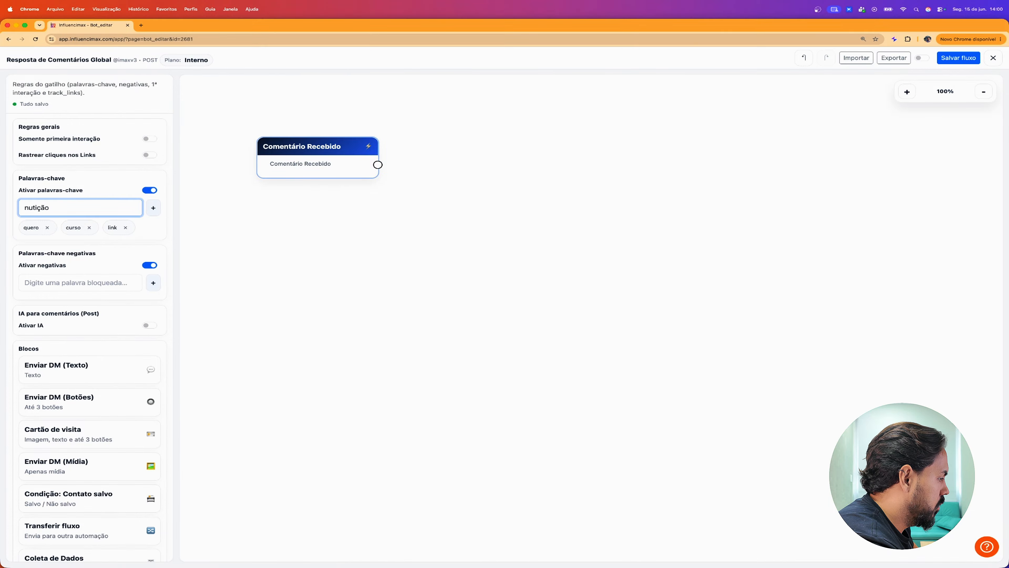
key(BackSpace)
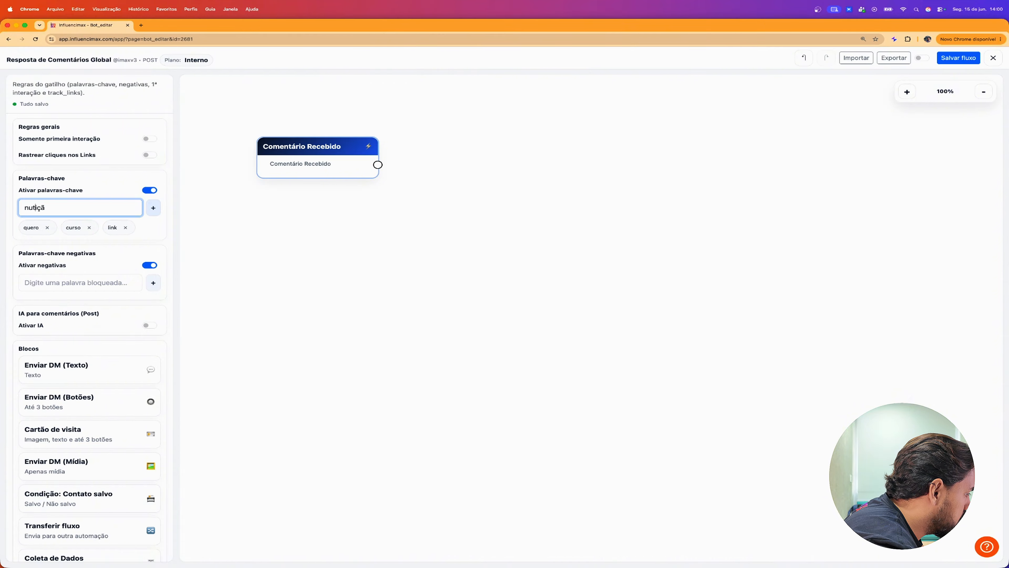
click(35, 207)
text(r)
click(46, 207)
text(o)
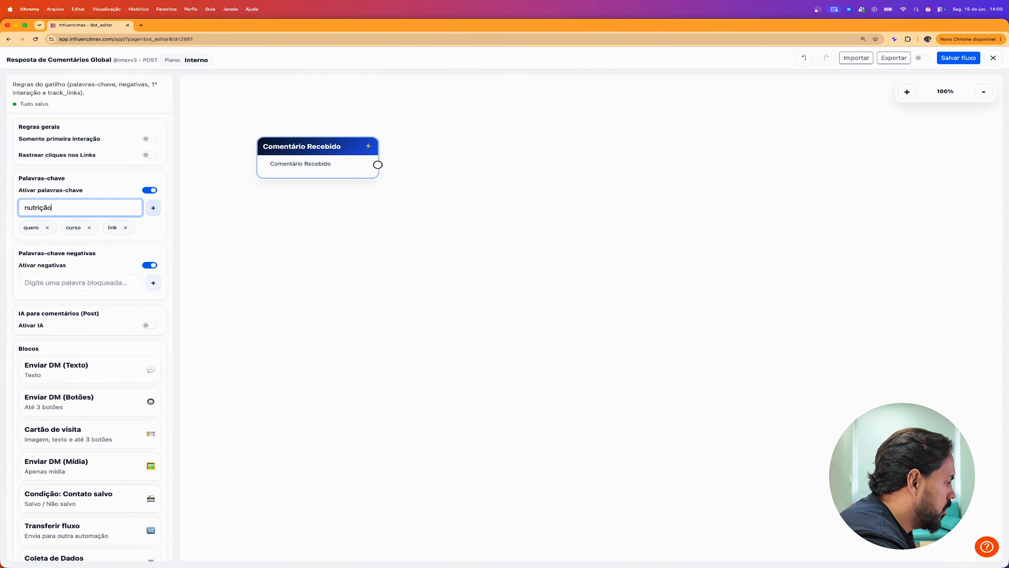
click(154, 207)
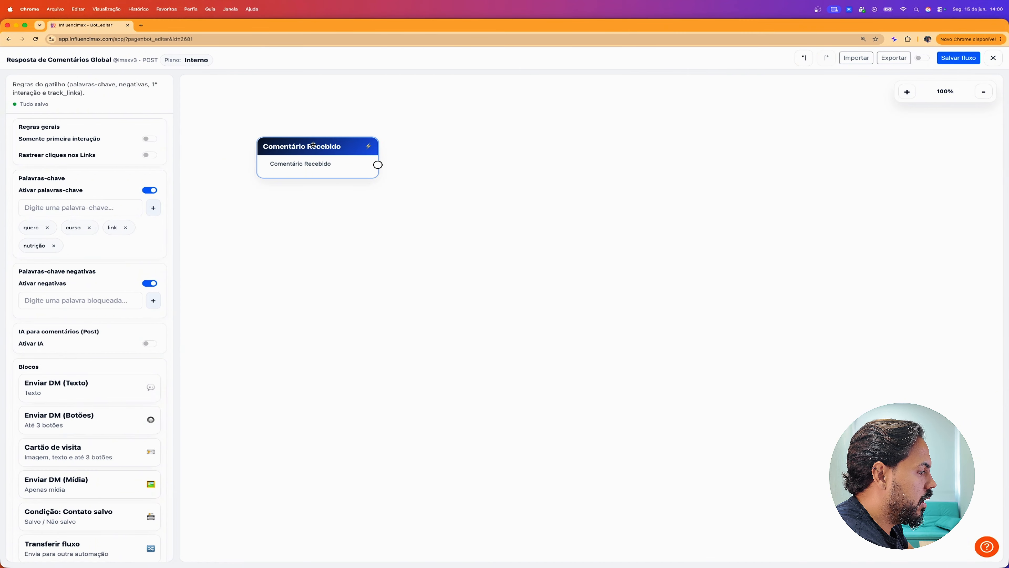
Reposition the Comentário Recebido block, connect a new "Responder comentário" block to its output, and place it beside the trigger
drag(311, 144, 333, 142)
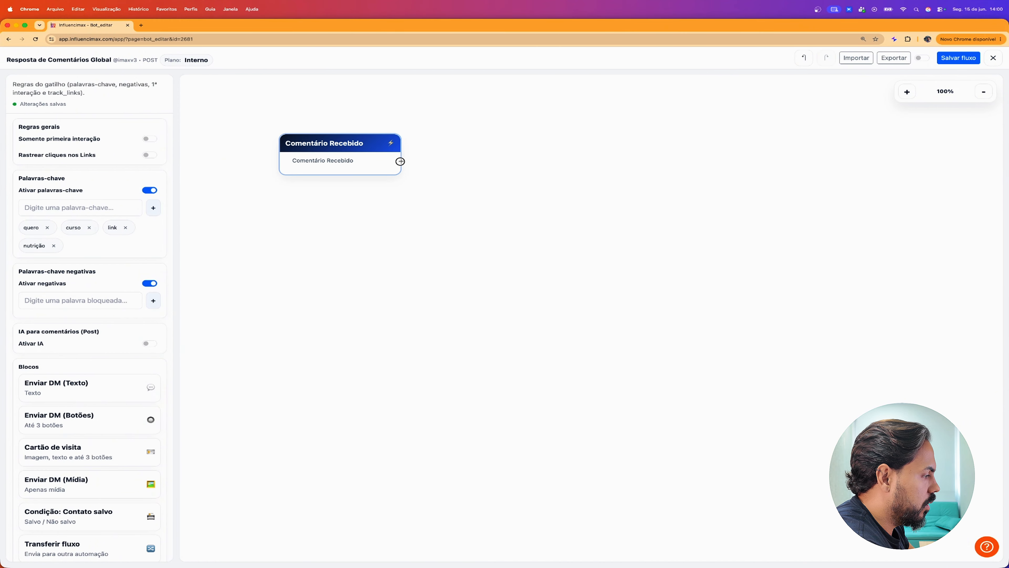
drag(400, 161, 447, 253)
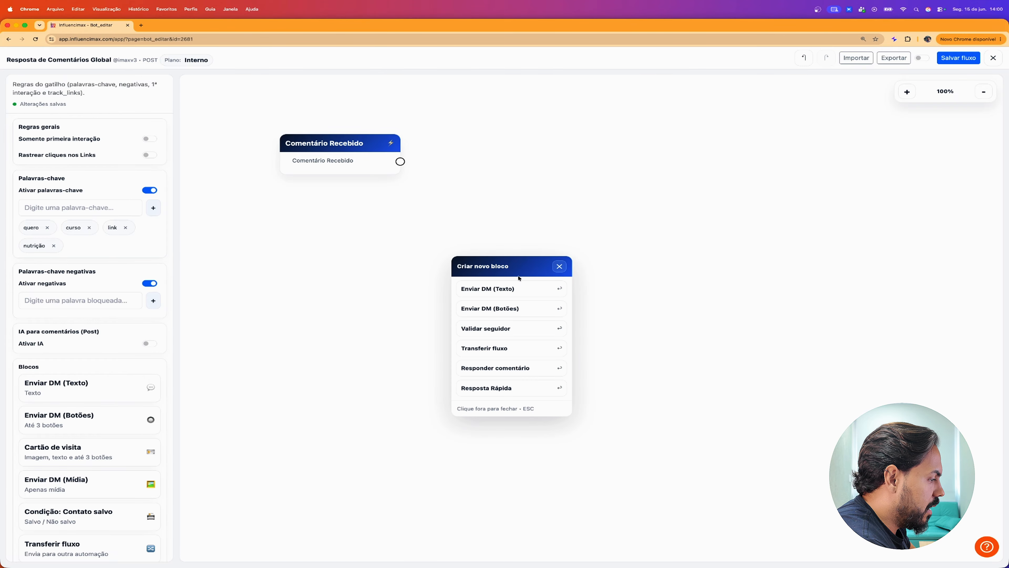
click(504, 371)
drag(494, 270, 528, 140)
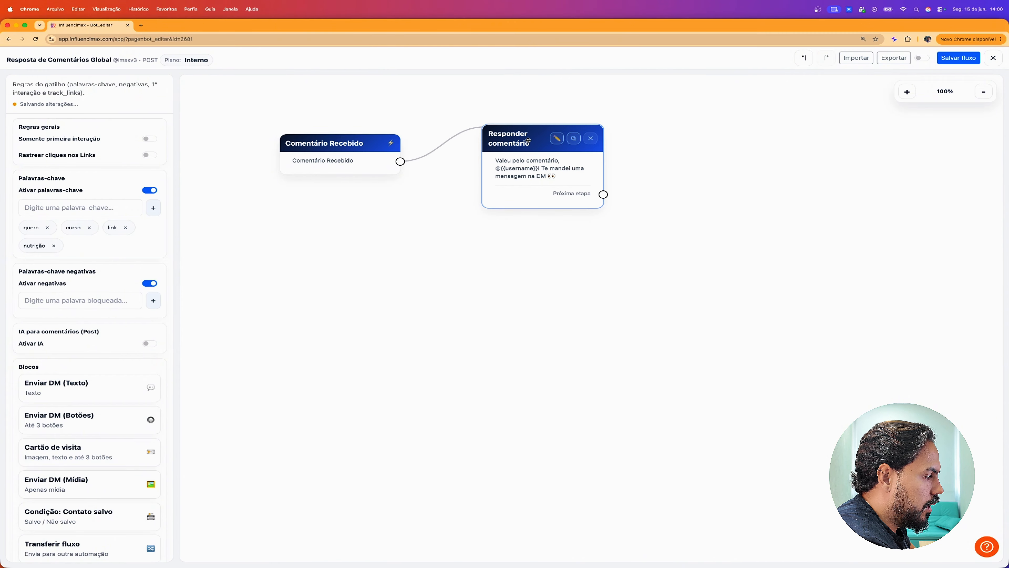
Add the reply variation "Da uma olhadinha na DM" to the Responder comentário block and apply it
click(556, 138)
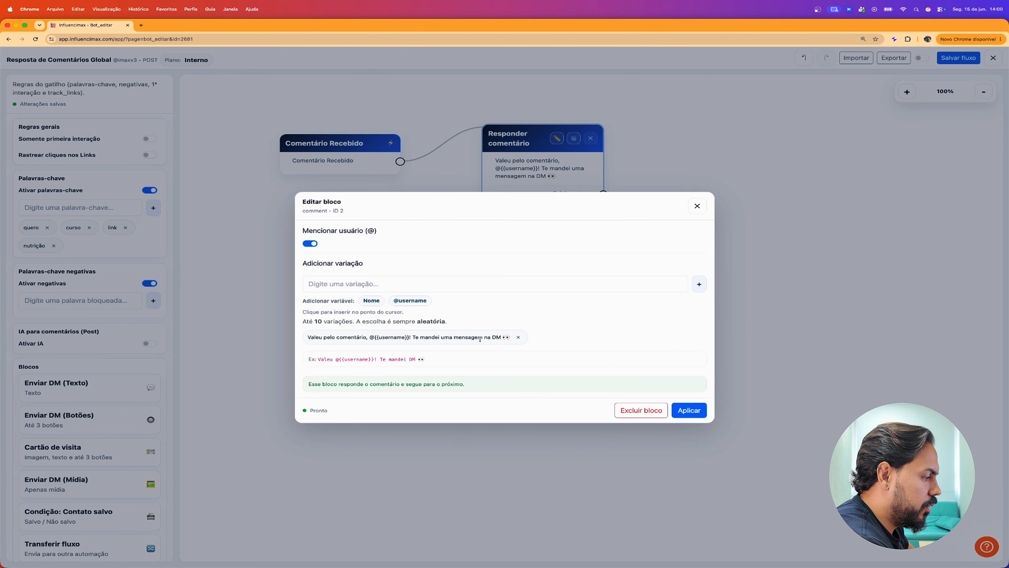
click(460, 286)
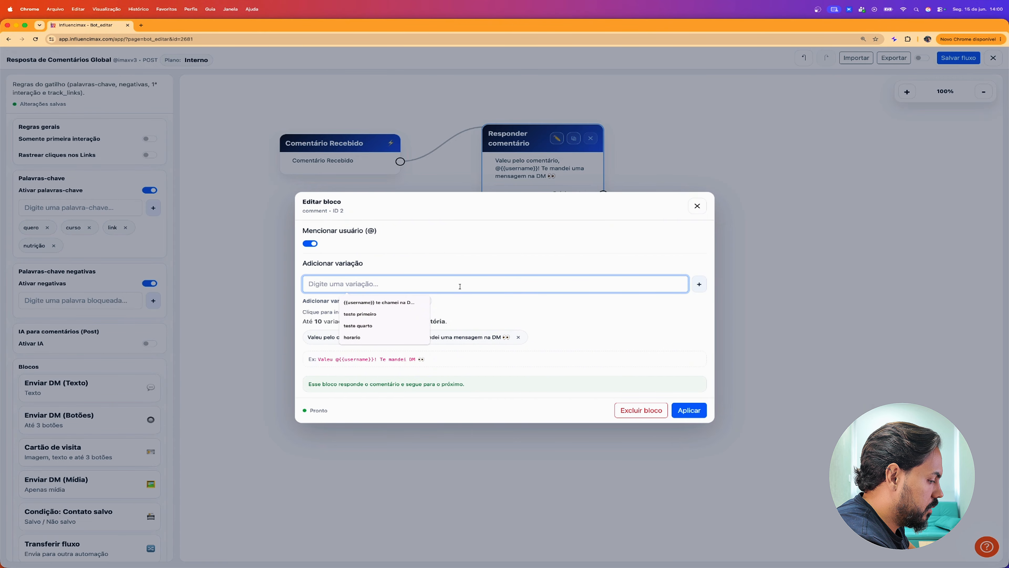
text(Da uma ol)
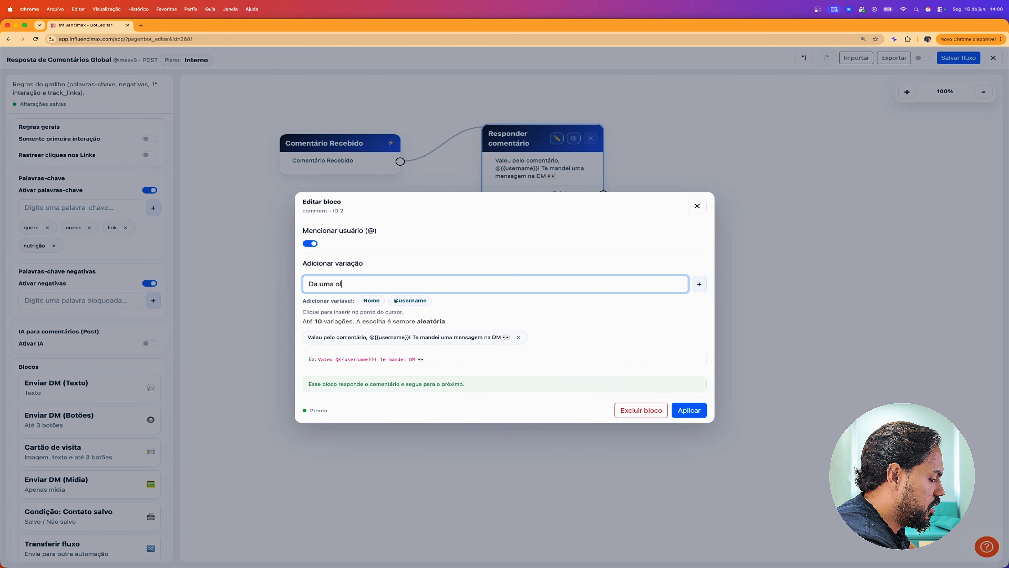
text(hadinha de)
key(BackSpace)
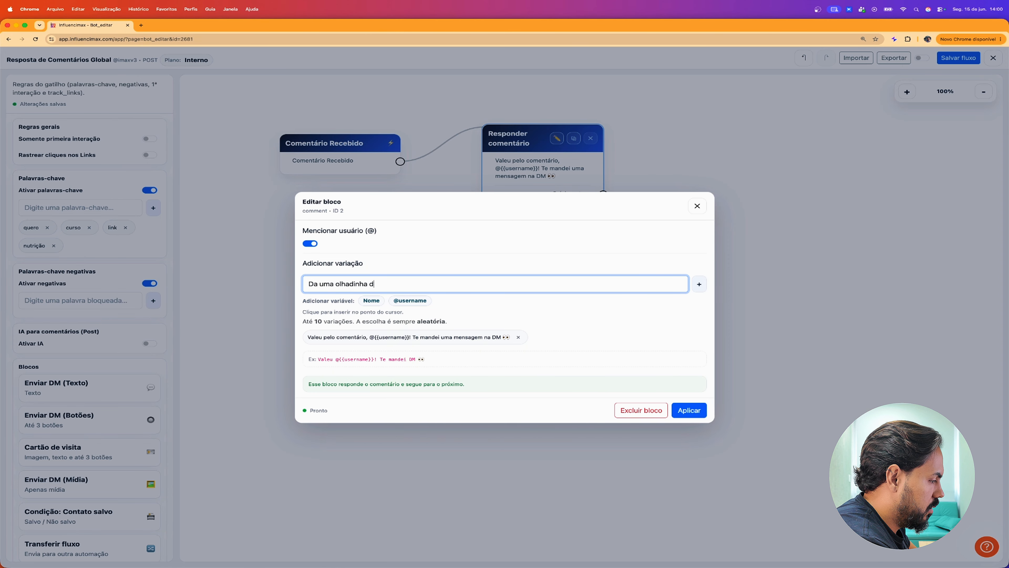
key(BackSpace)
text(na DM)
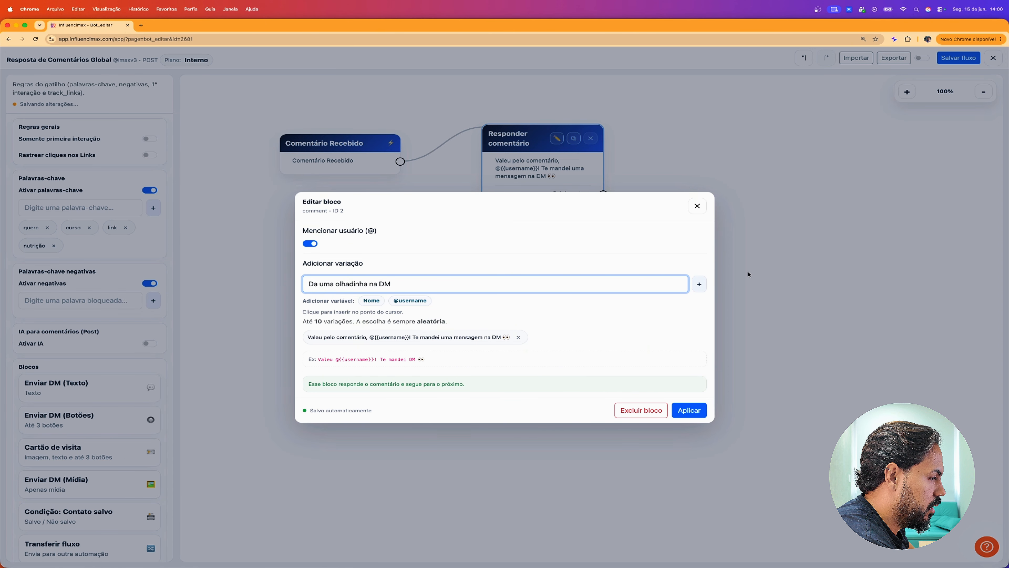
click(698, 284)
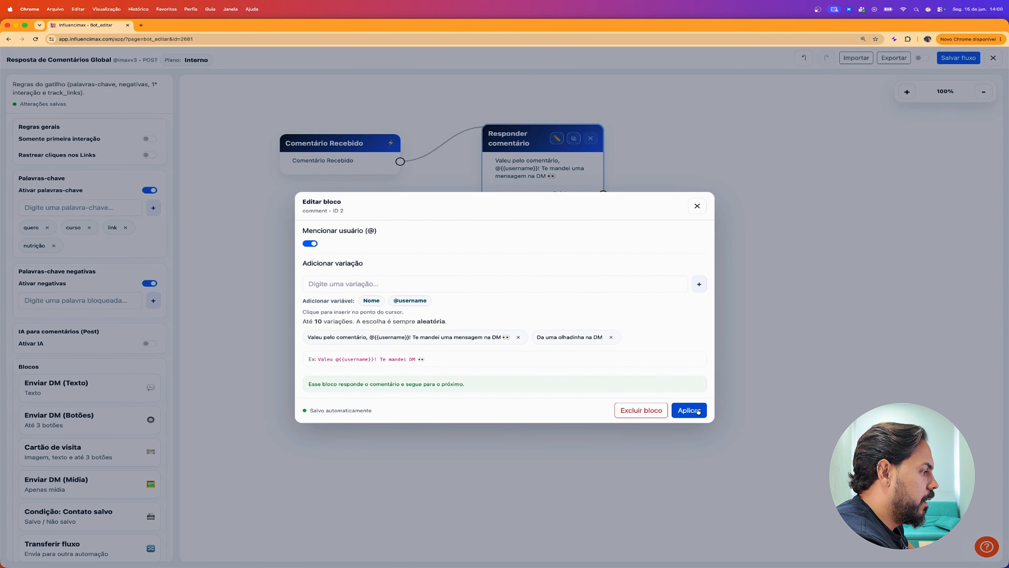
click(689, 410)
Move the Responder comentário block slightly up and connect a new "Enviar DM (Botões)" block to its Próxima etapa output
drag(525, 148, 520, 120)
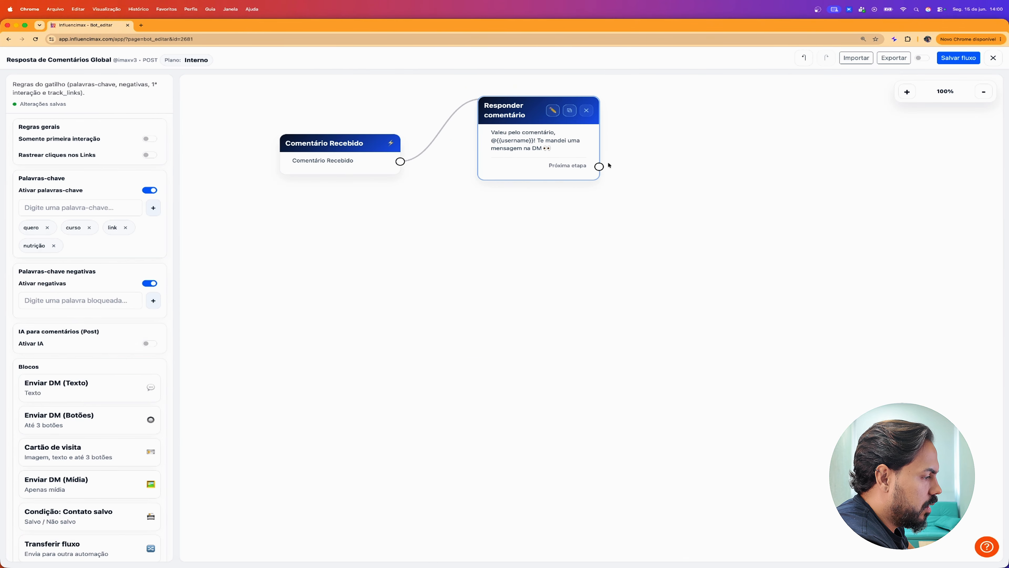
drag(600, 167, 747, 167)
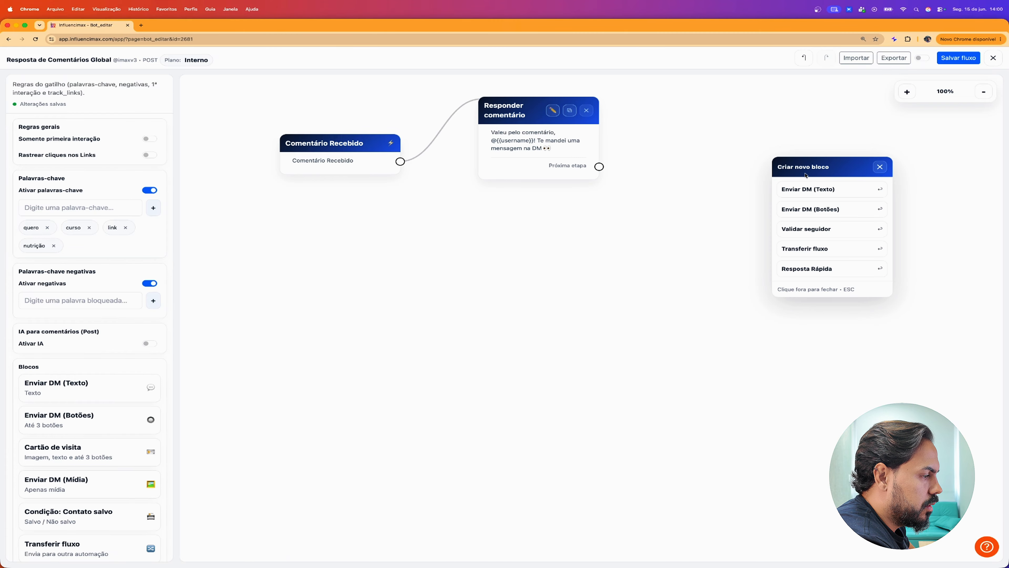
click(818, 213)
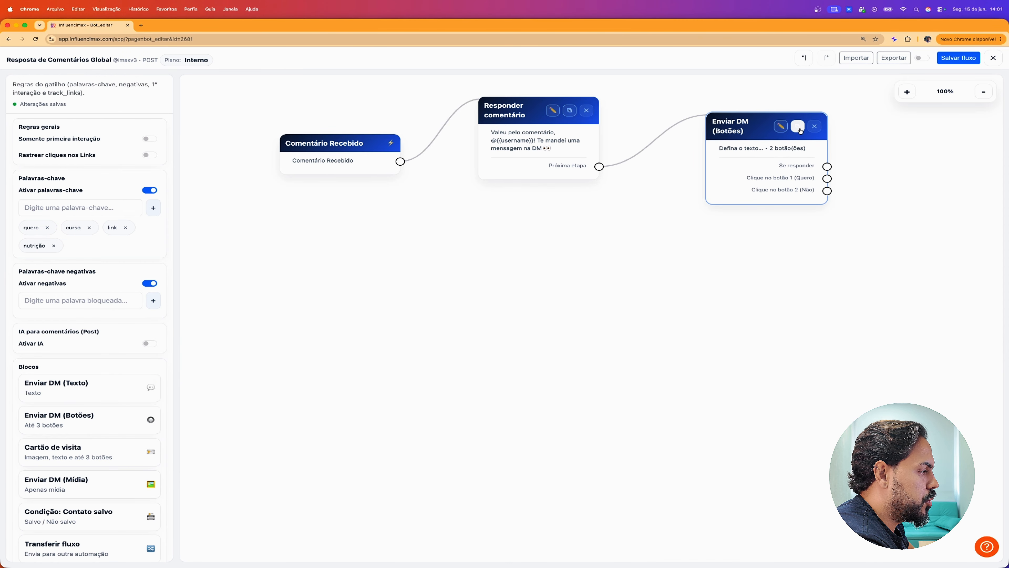
Write the DM message "Olá, {{username}}. Tudo bem?" followed after a blank line by "Vamos ao que interessa! Selecione abaixo a opção desejada."
click(781, 126)
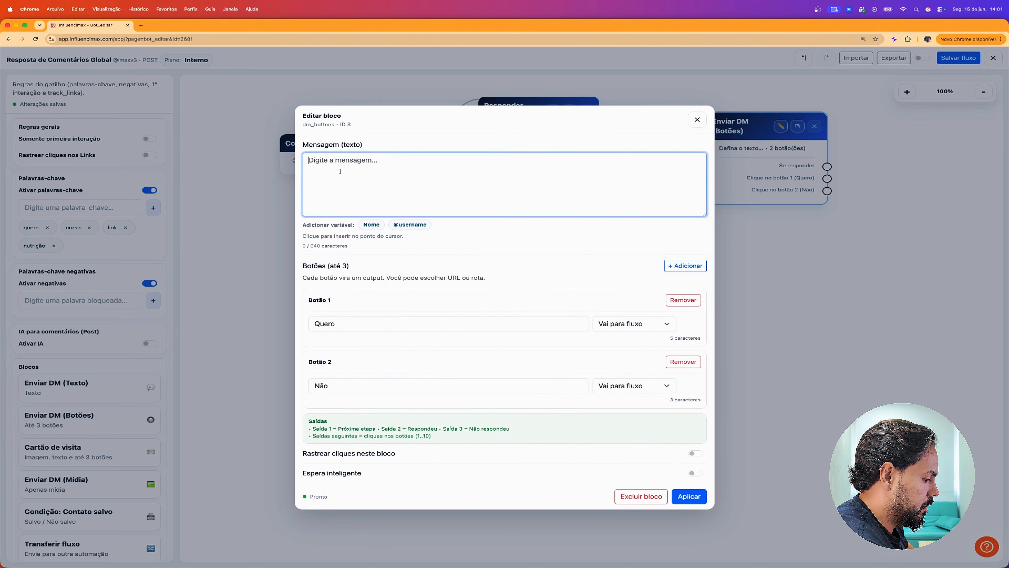
text(Olá,)
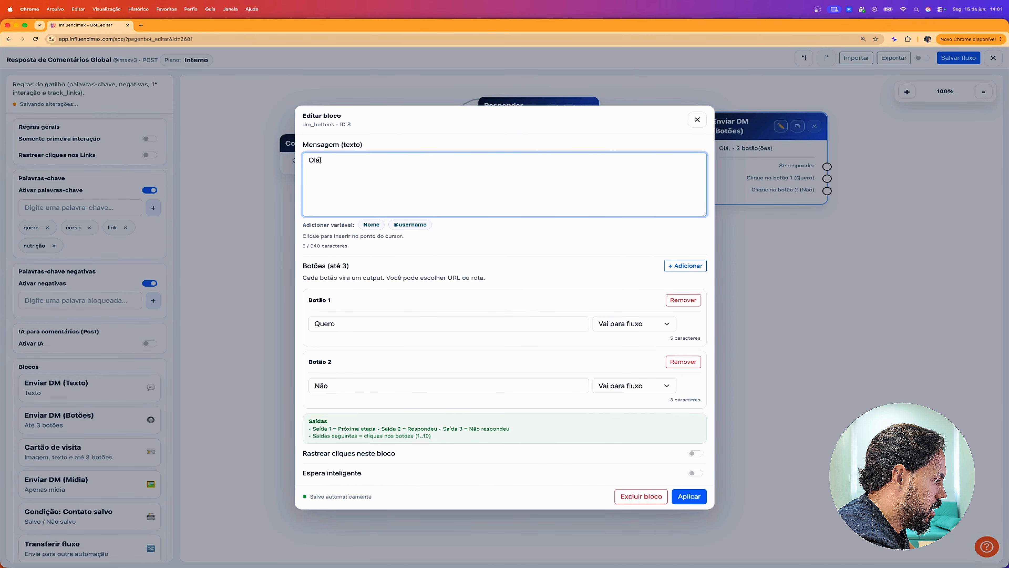
click(408, 225)
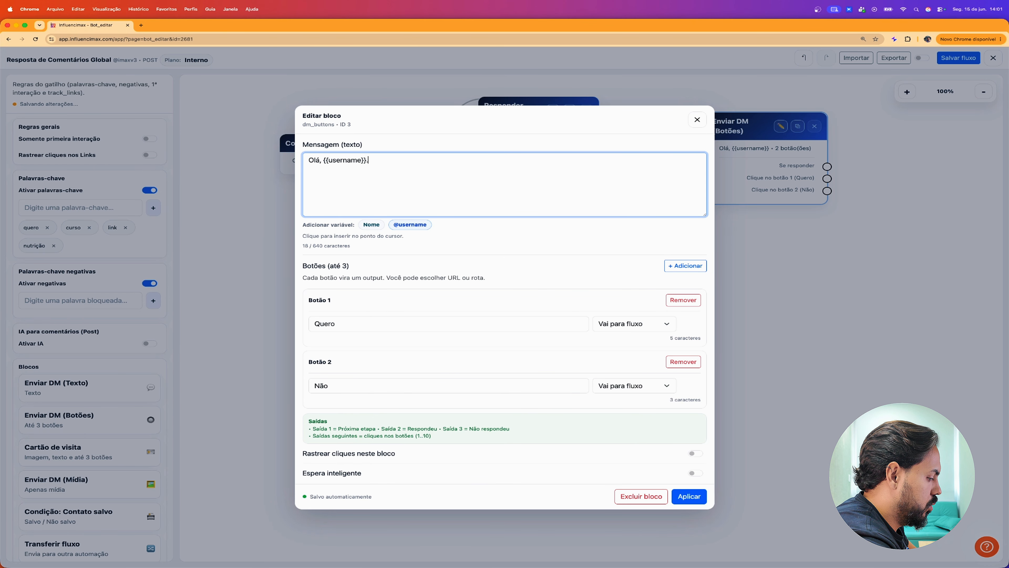
text(. Tudo bem?)
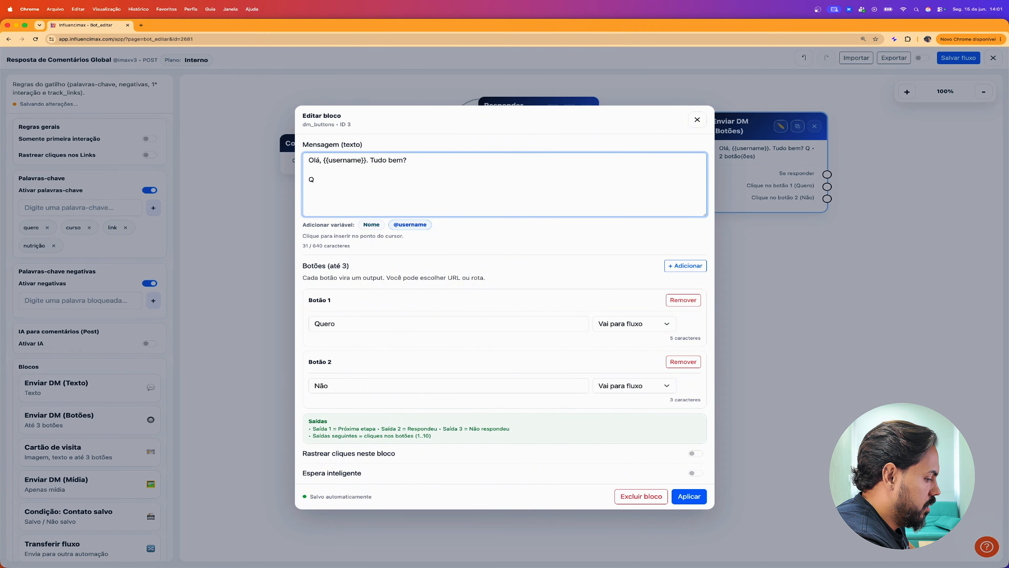
text(Vamos ao )
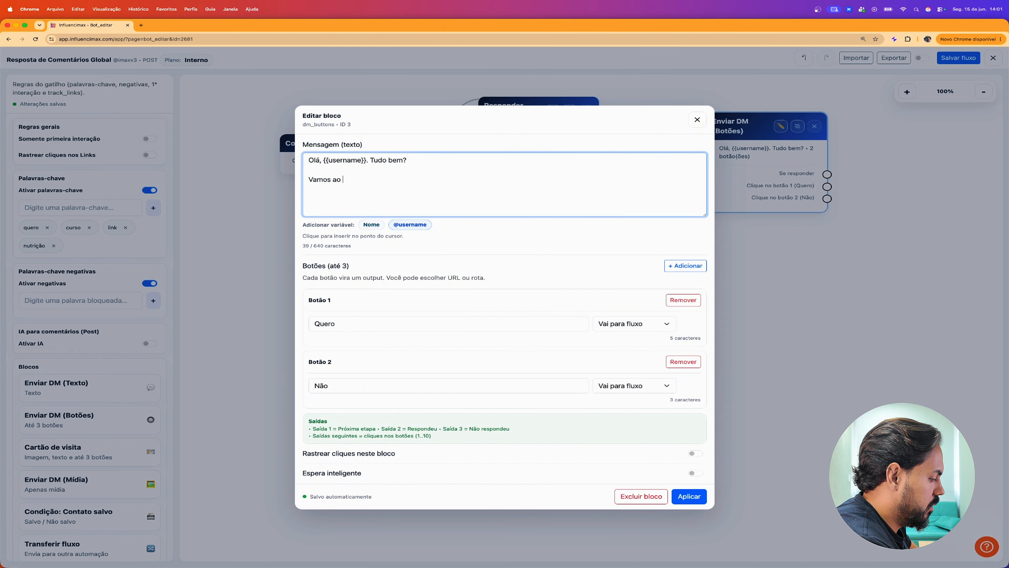
text(que interessa)
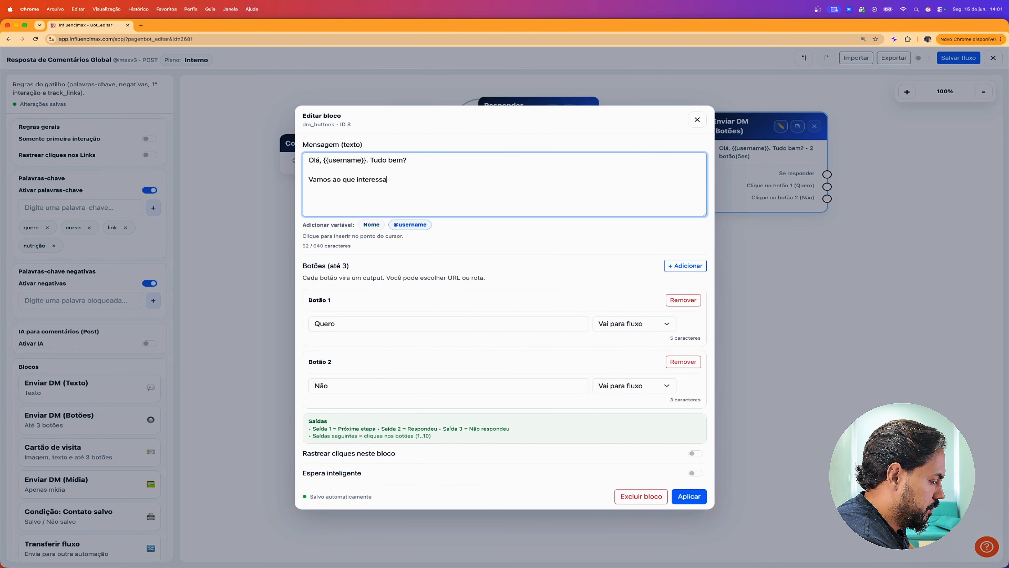
text(!)
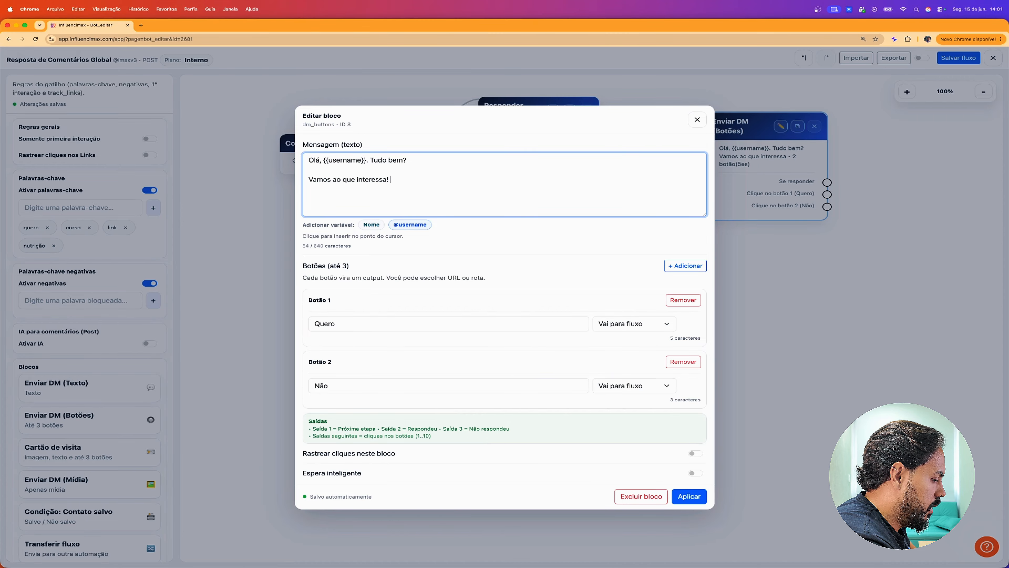
text( Selecione ab)
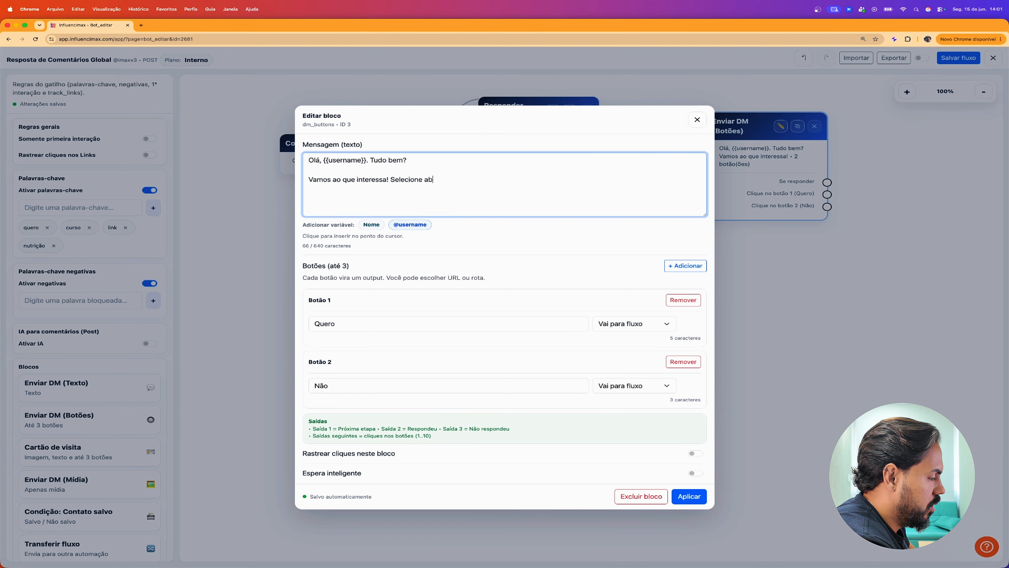
text(aixo u)
key(BackSpace)
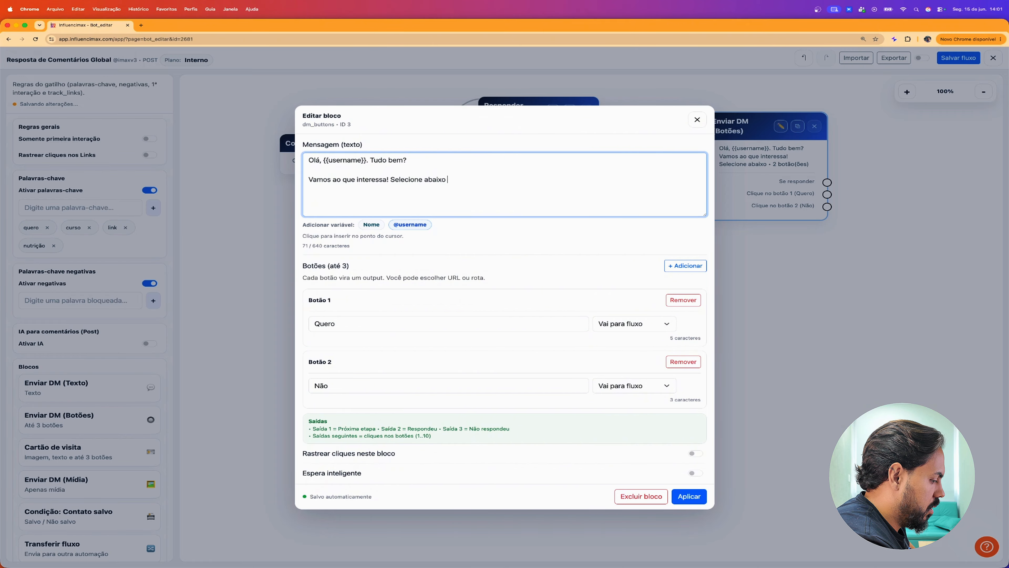
text(a op)
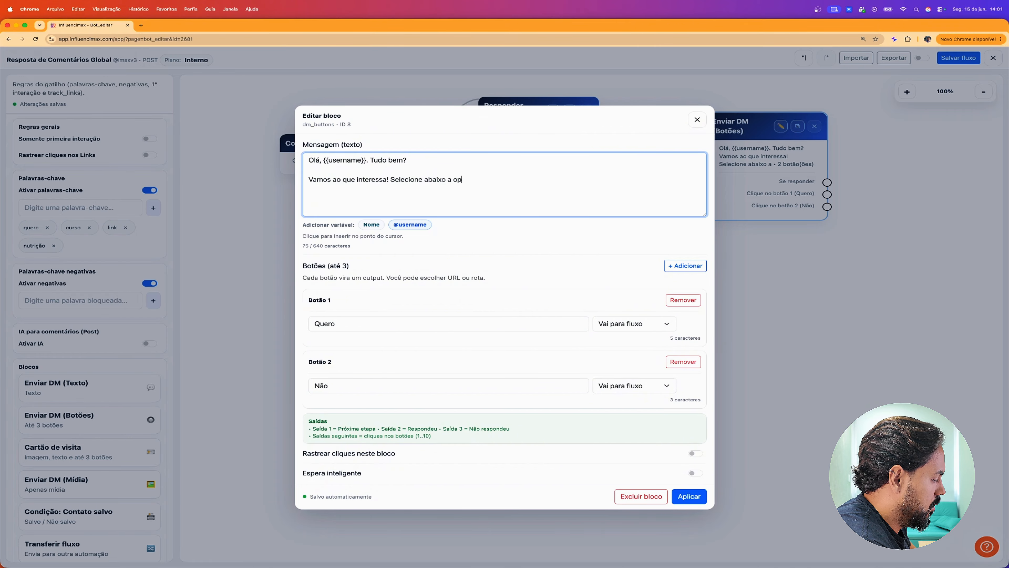
text(ção de)
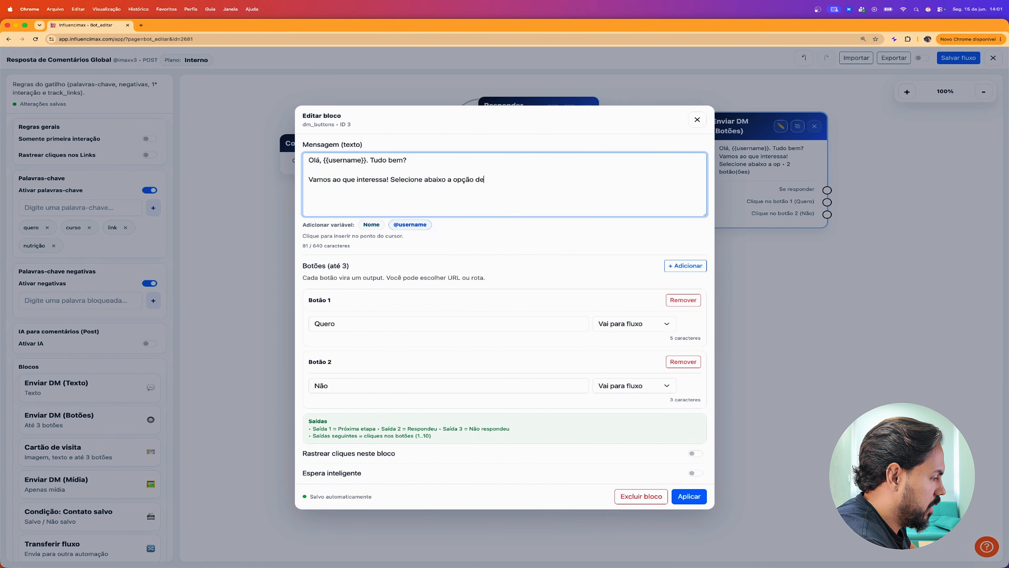
text(sejada.)
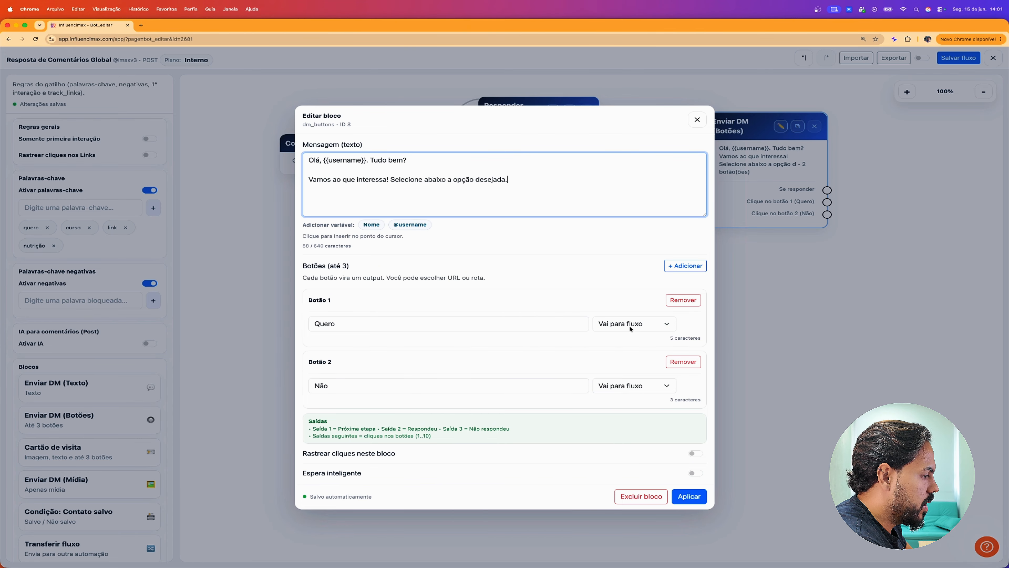
double_click(497, 325)
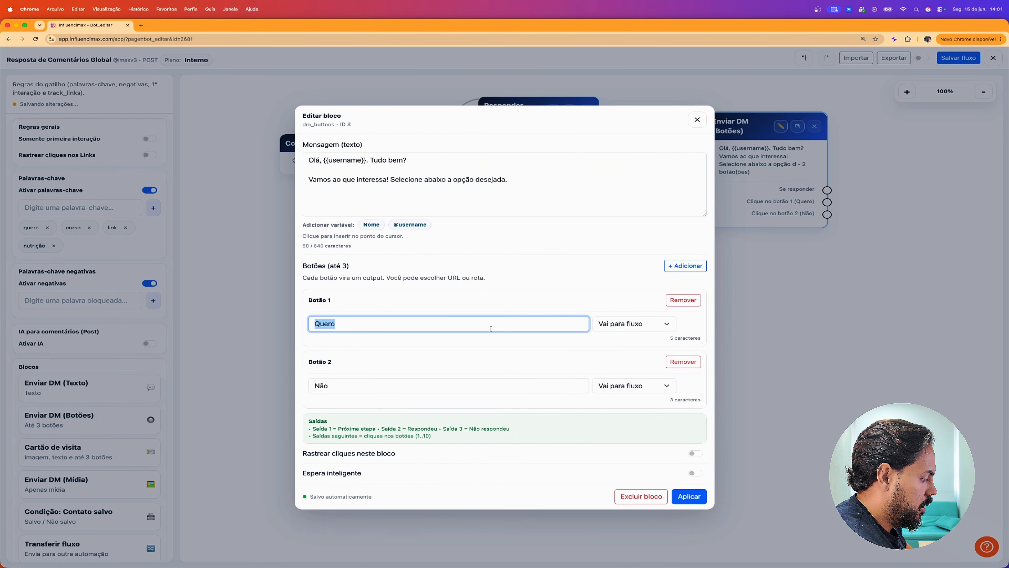
text(Falar )
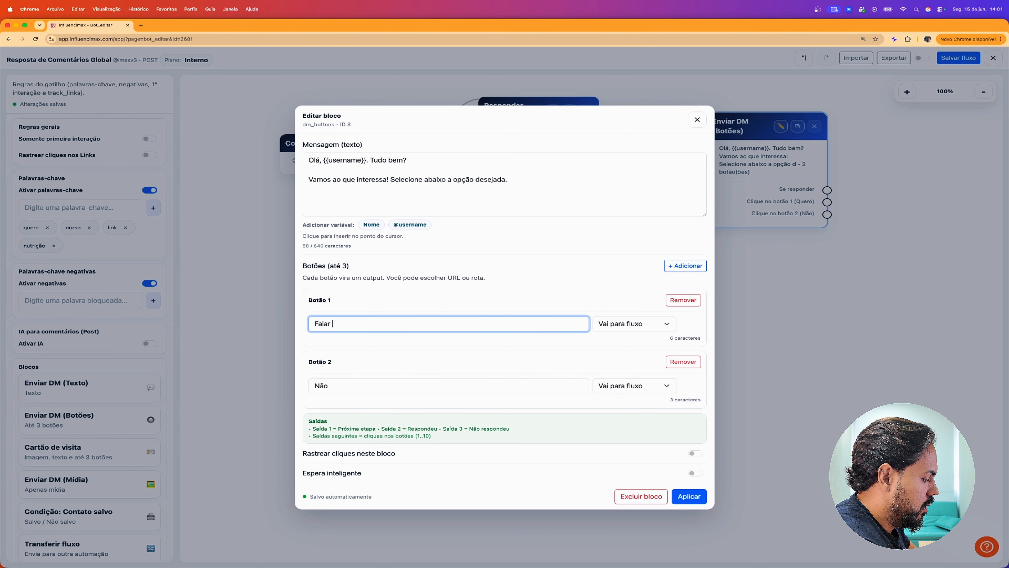
text(com atendimento)
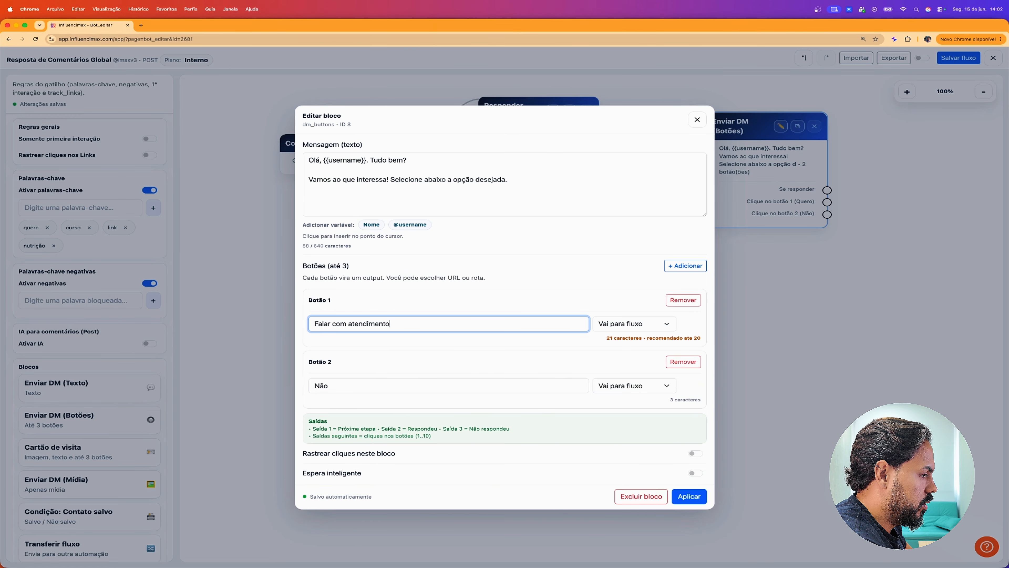
click(652, 325)
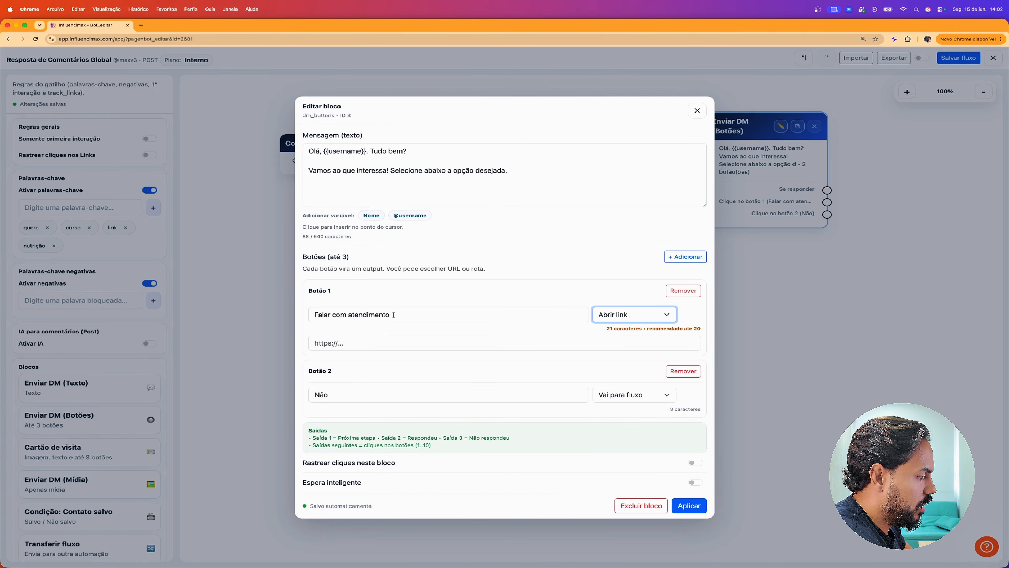
click(378, 340)
text(https://influencimax.com/?lang=pt)
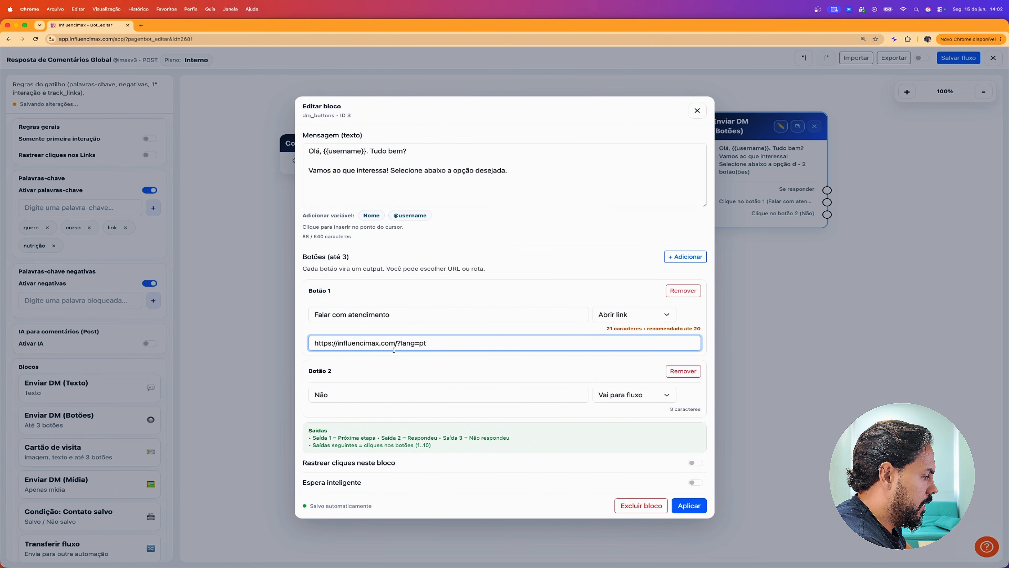
Replace the label of Botão 2 with "Curso Alimentação 2.0"
click(354, 394)
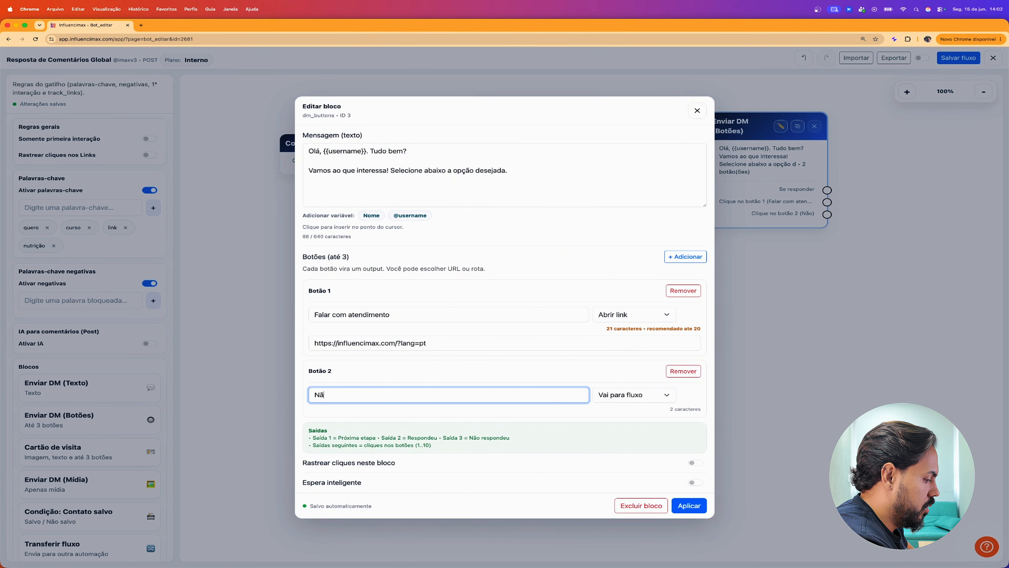
key(BackSpace)
key(BackSpace)
key(BackSpace)
text(Curso )
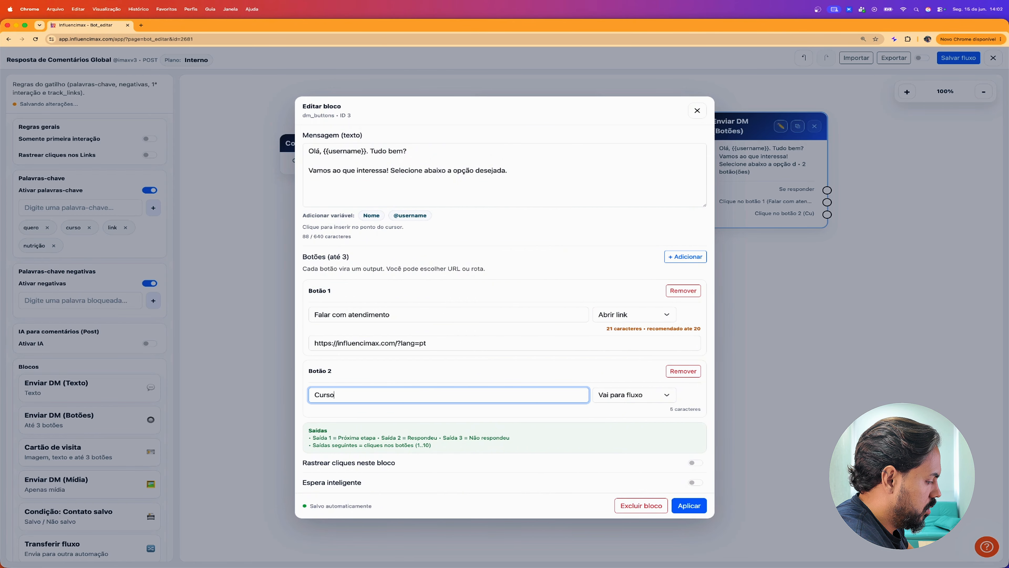
text(Aliment)
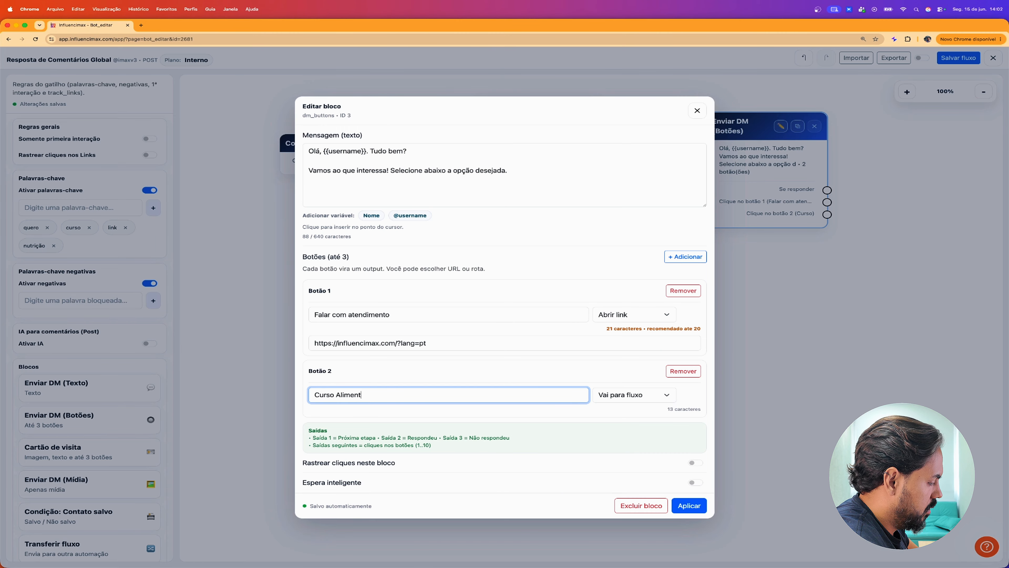
text(ação )
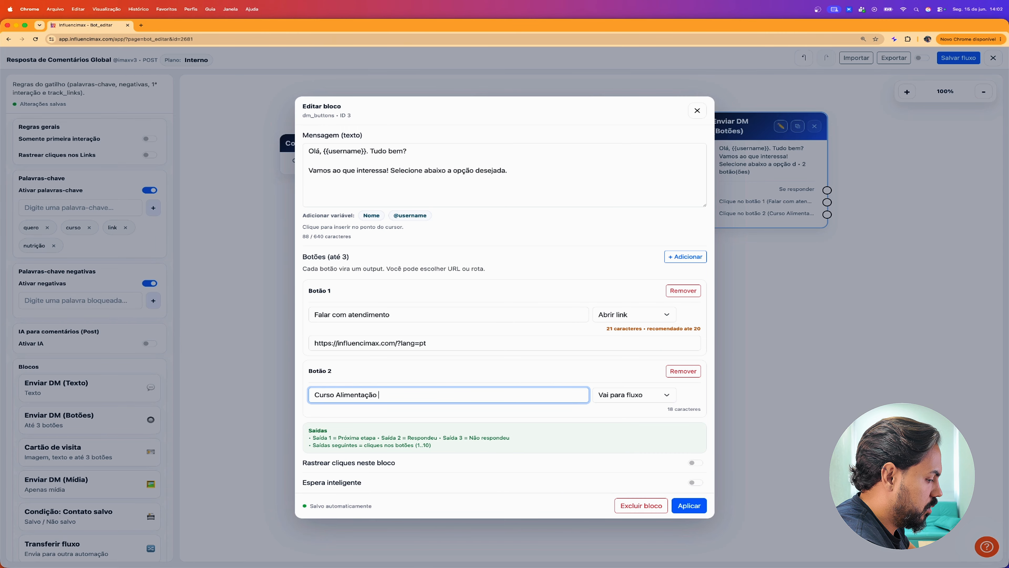
text(2.0)
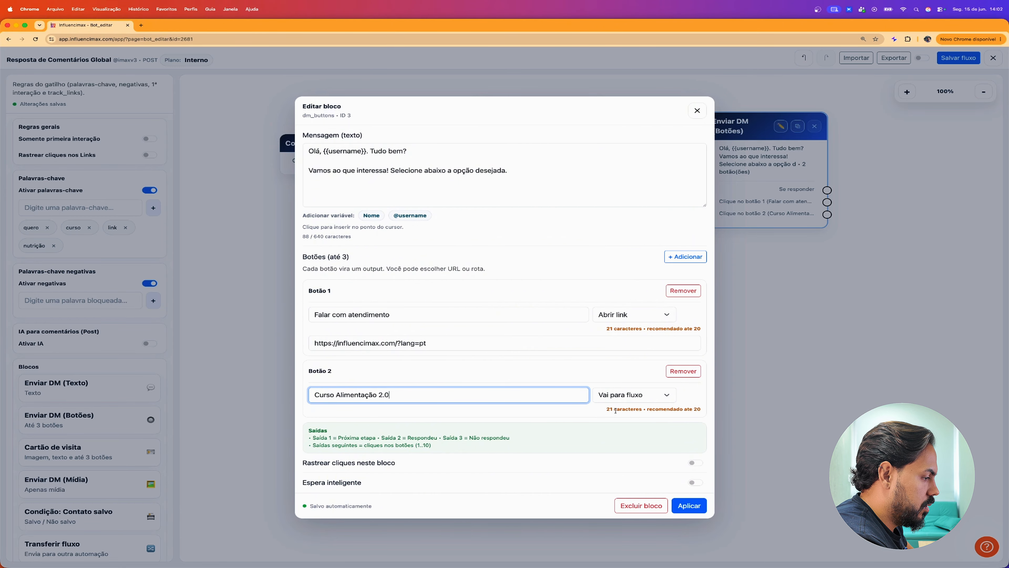
click(650, 400)
click(628, 397)
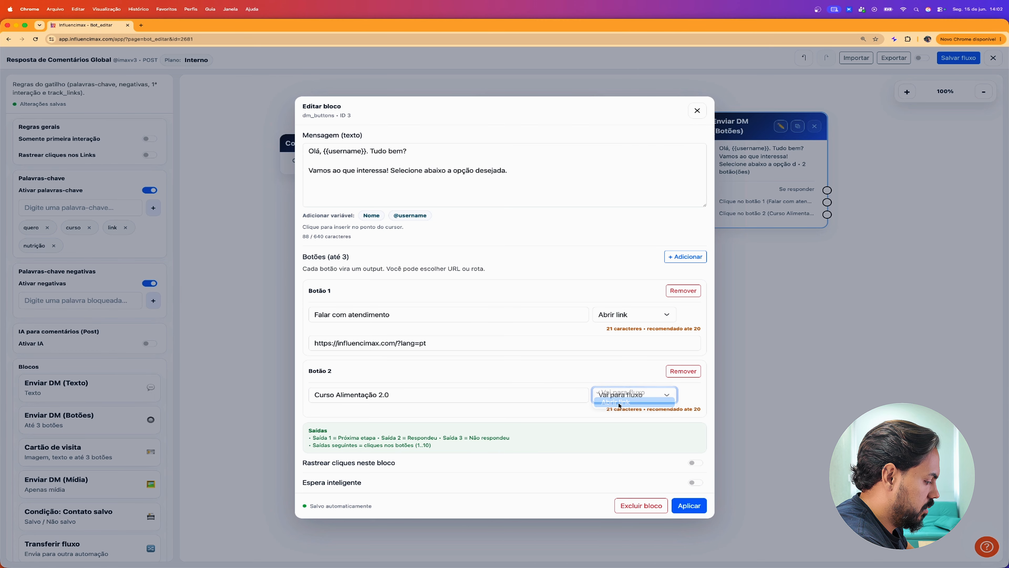
click(465, 415)
text(https://influencimax.com/?lang=pt)
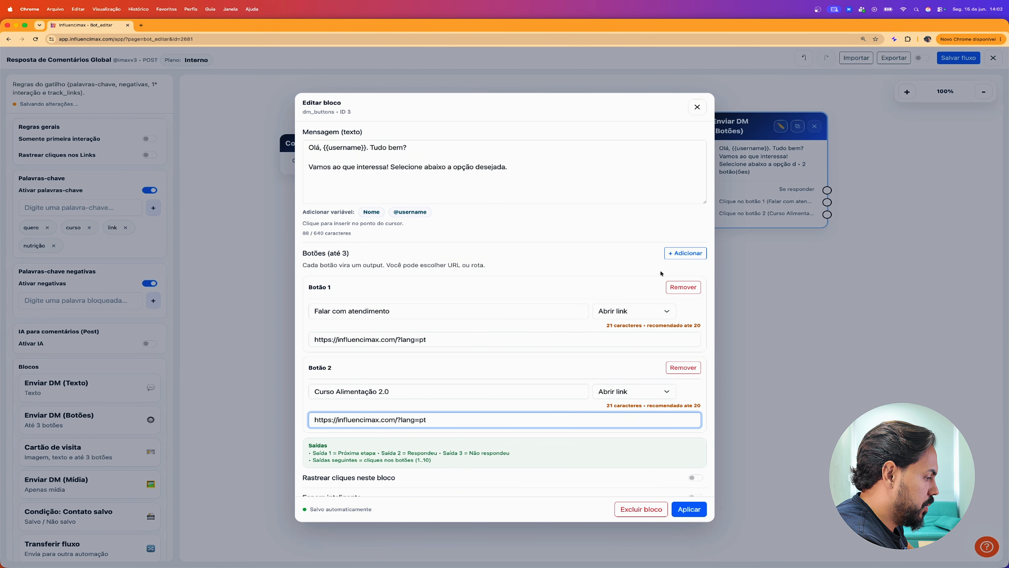
Add a third button to the DM block and label it "Parcerias"
click(683, 254)
scroll(516, 338, down, 2)
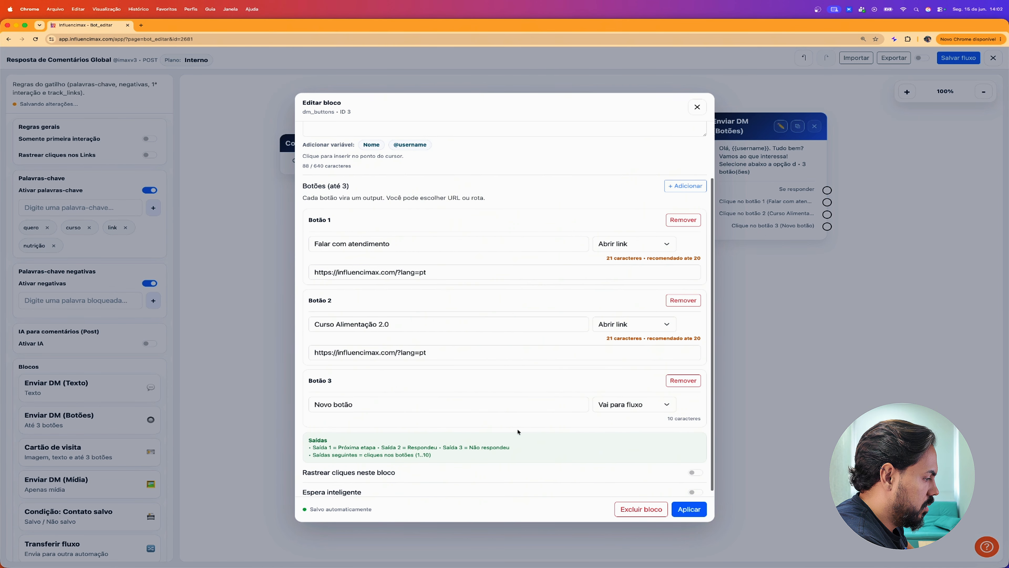
double_click(424, 403)
triple_click(424, 403)
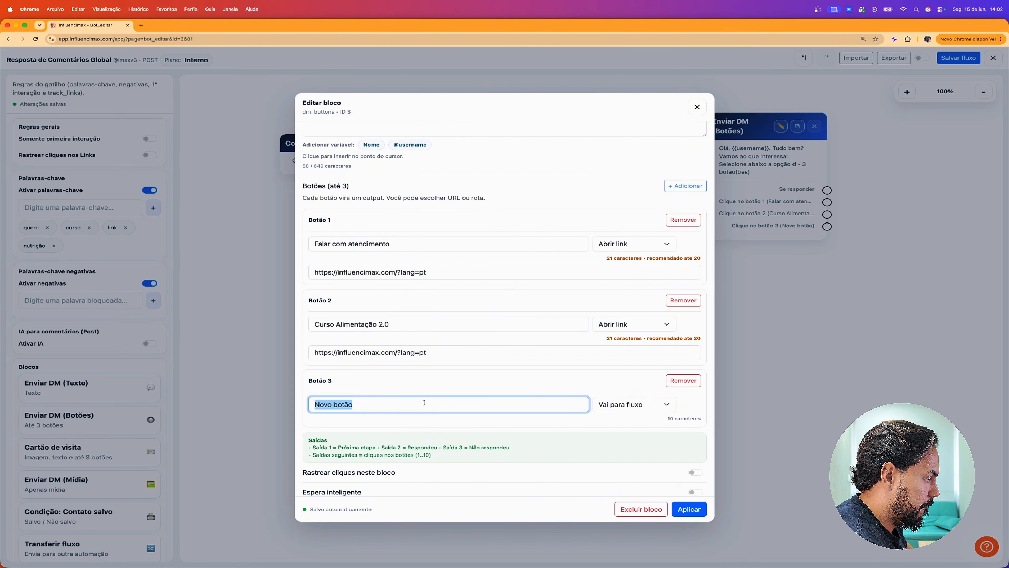
text(P)
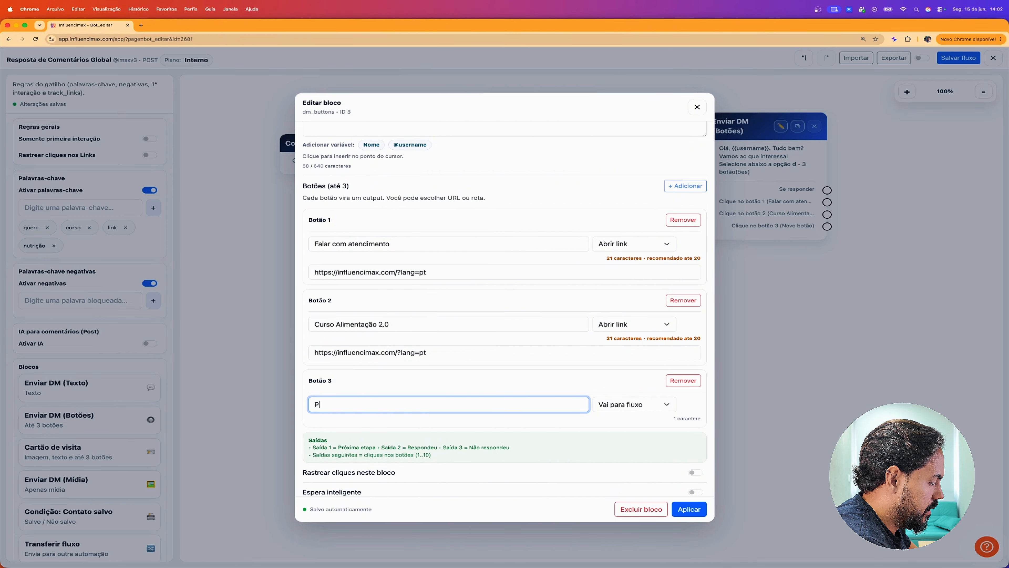
text(arcerias)
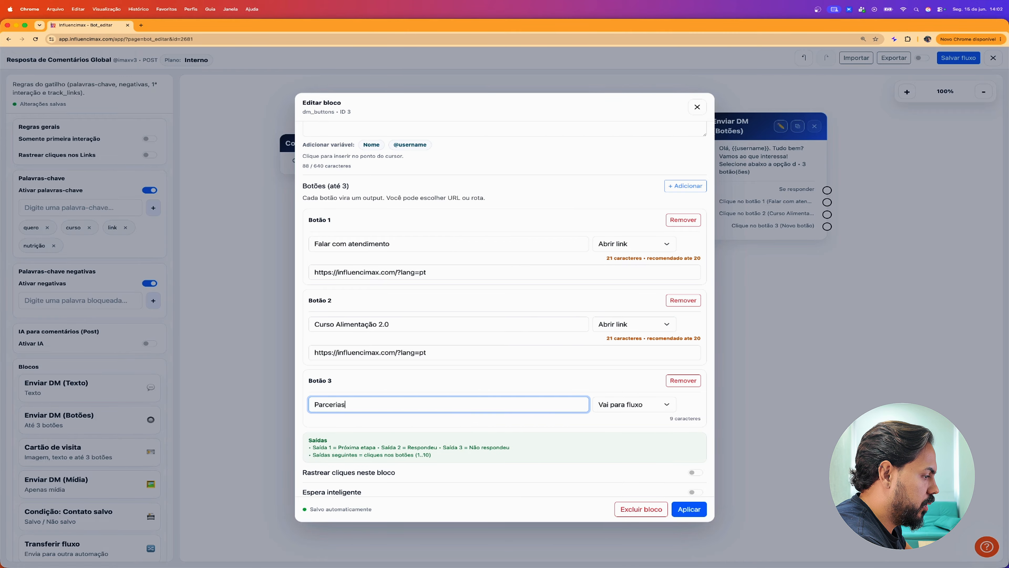
click(652, 404)
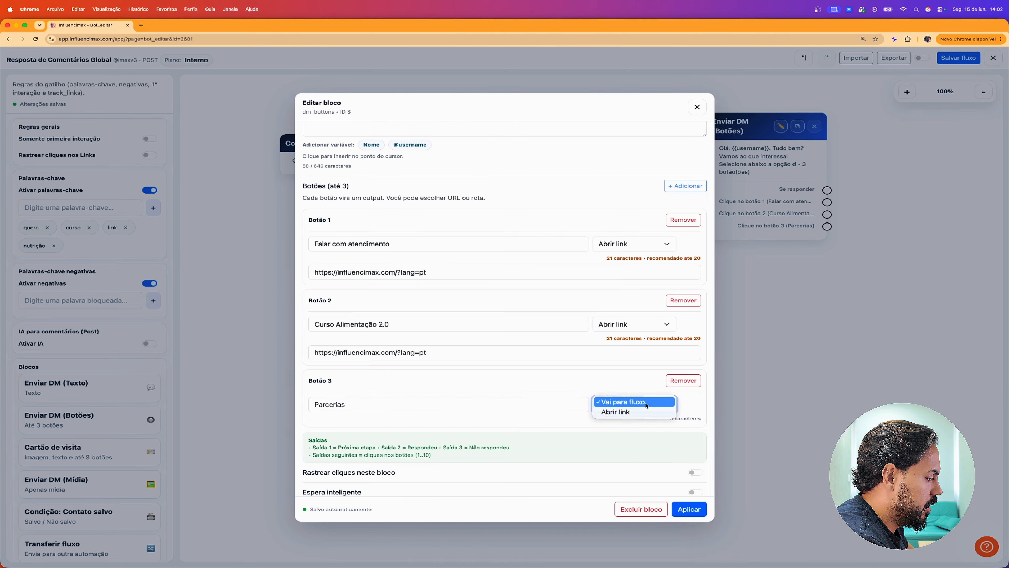
click(618, 413)
click(433, 430)
text(https://influencimax.com/?lang=pt)
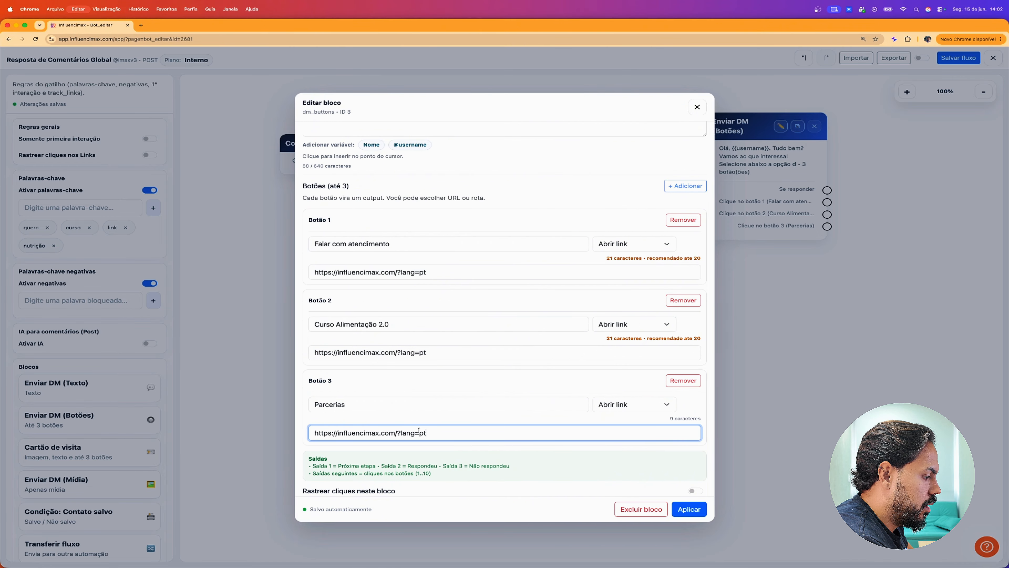
click(700, 508)
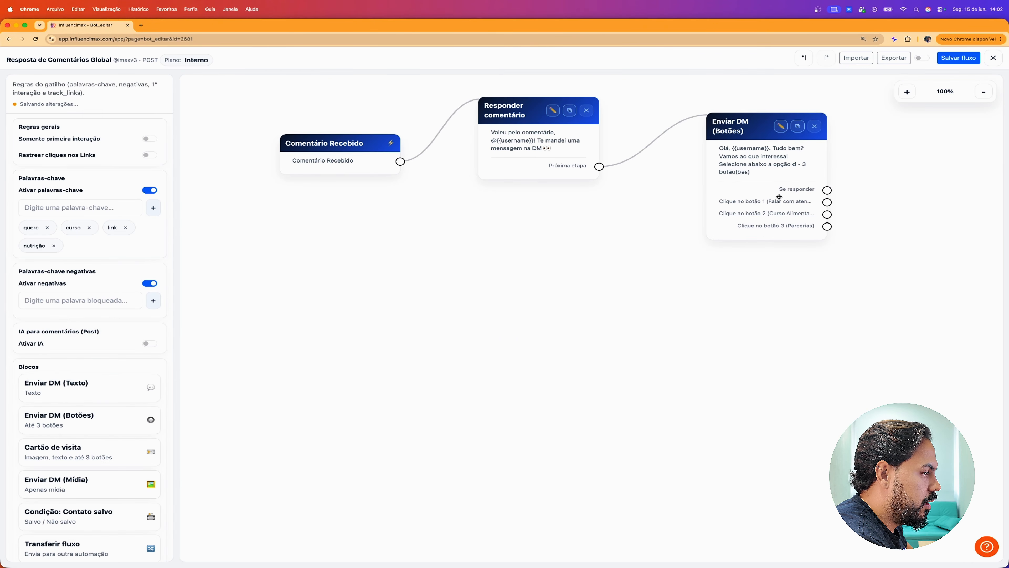
Move the Enviar DM (Botões) block closer to the Responder comentário block on the canvas
drag(757, 139, 717, 135)
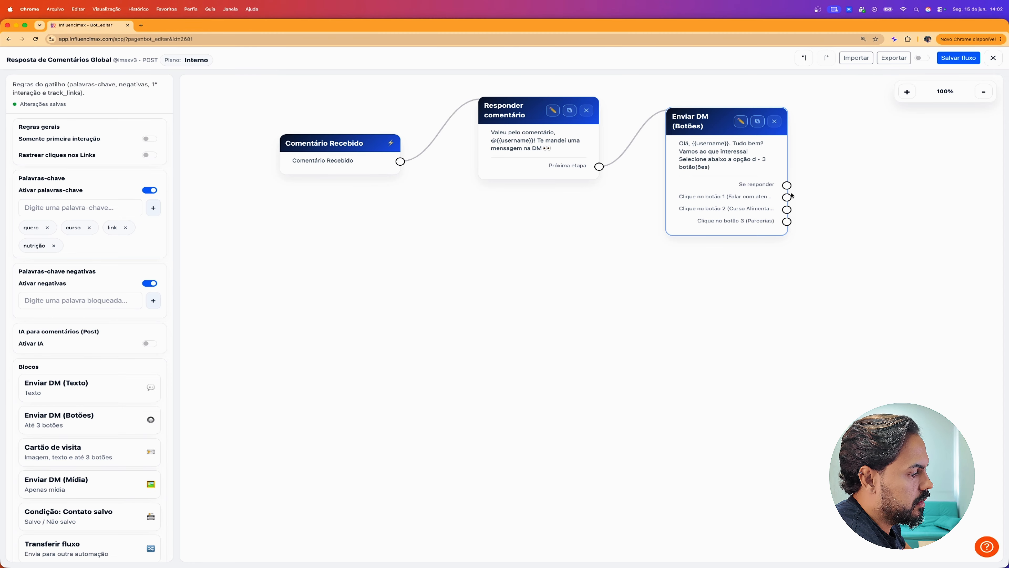
mouse_move(787, 185)
mouse_down()
mouse_move(846, 180)
mouse_move(774, 189)
mouse_up()
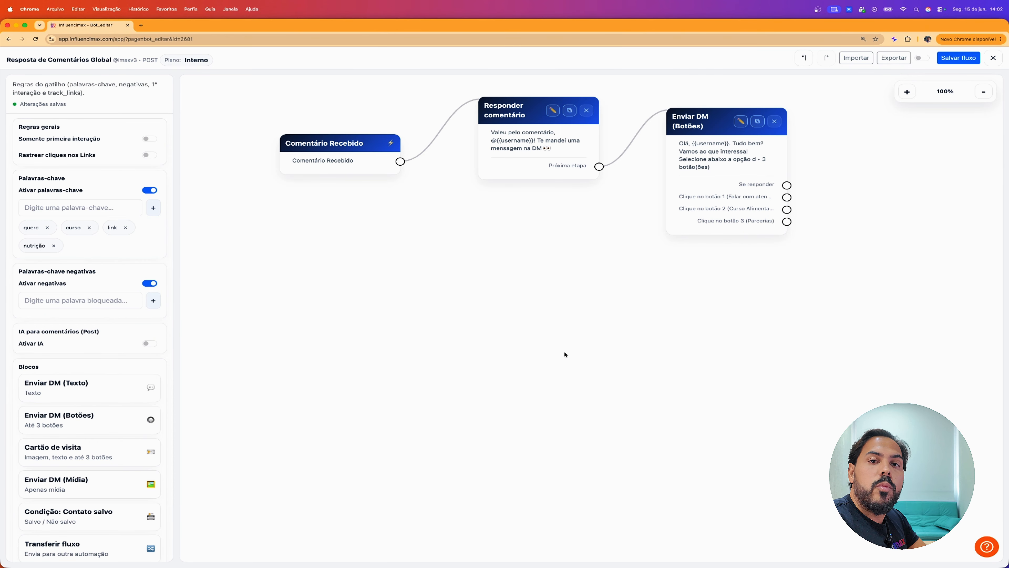
scroll(40, 456, down, 5)
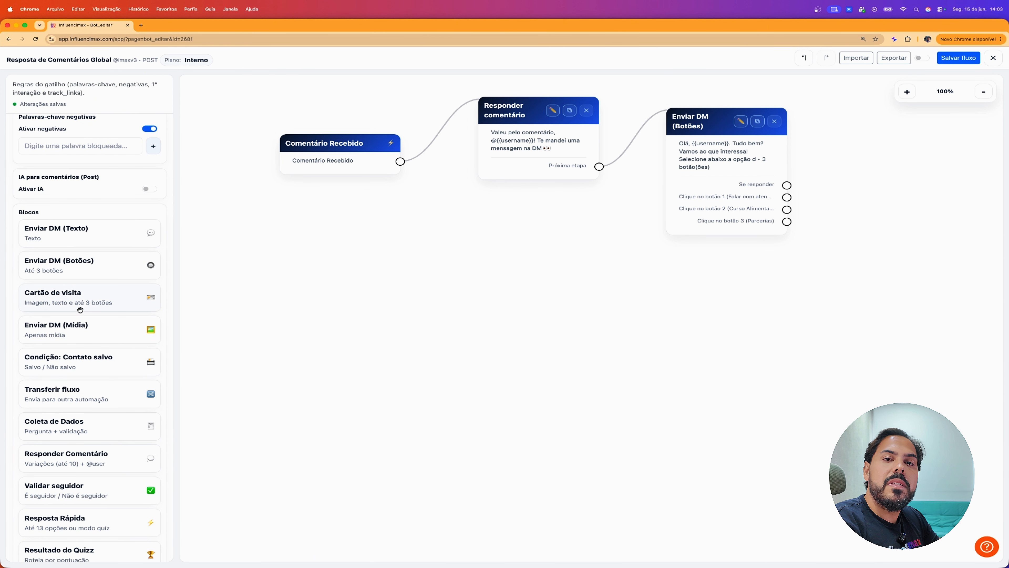
scroll(80, 309, down, 3)
scroll(80, 309, up, 7)
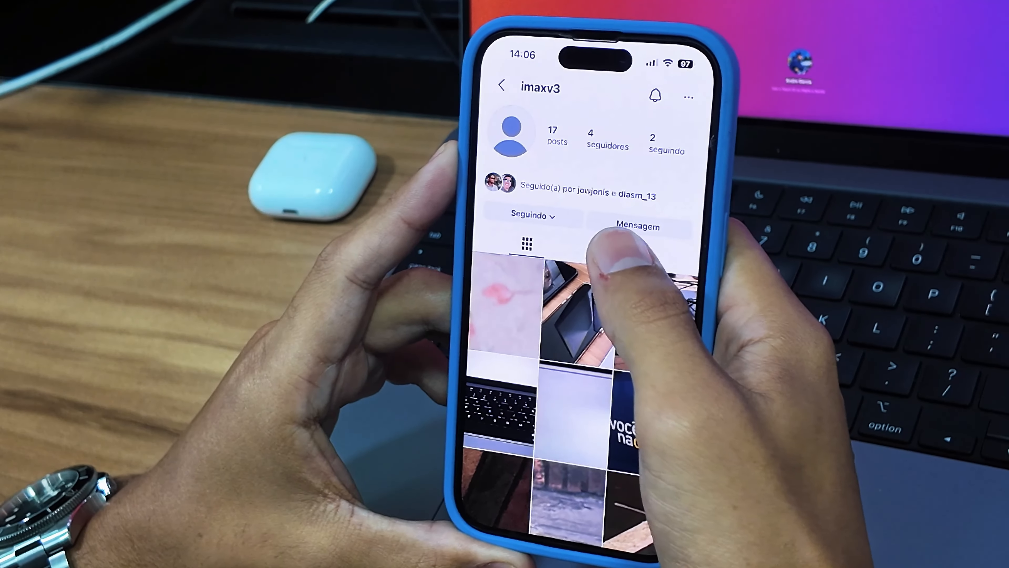
click(624, 221)
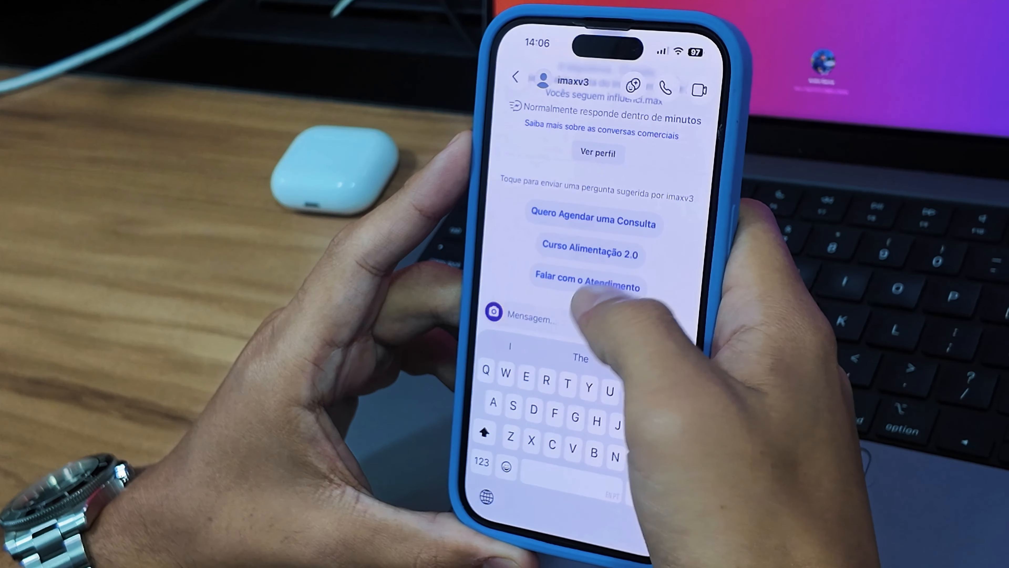
scroll(619, 238, up, 5)
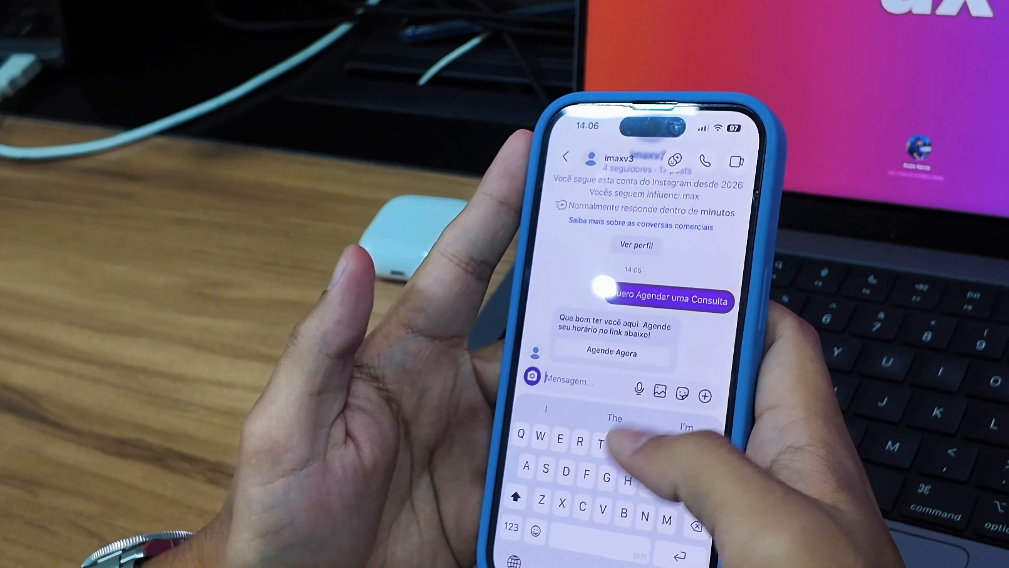
text(qi)
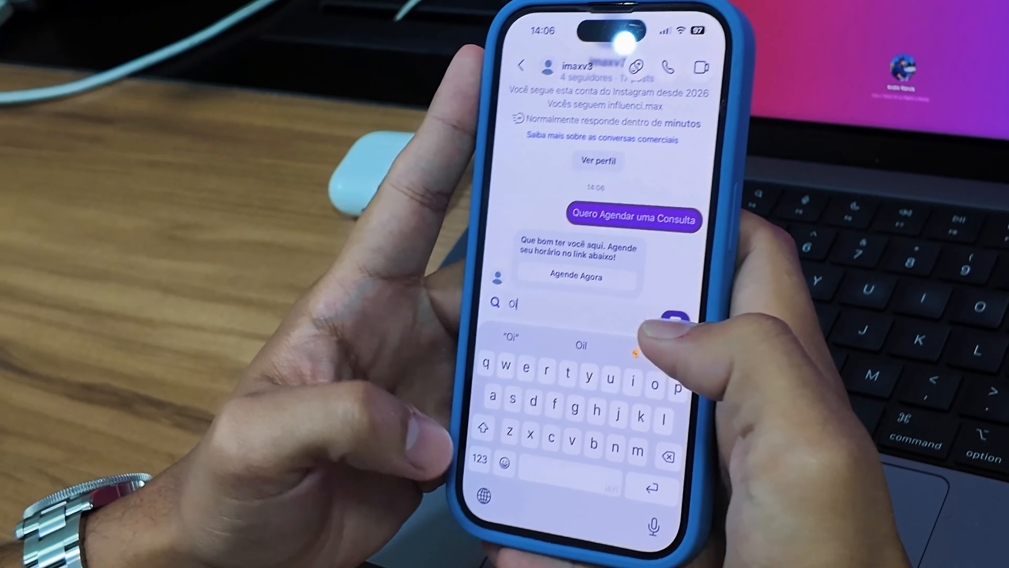
click(683, 363)
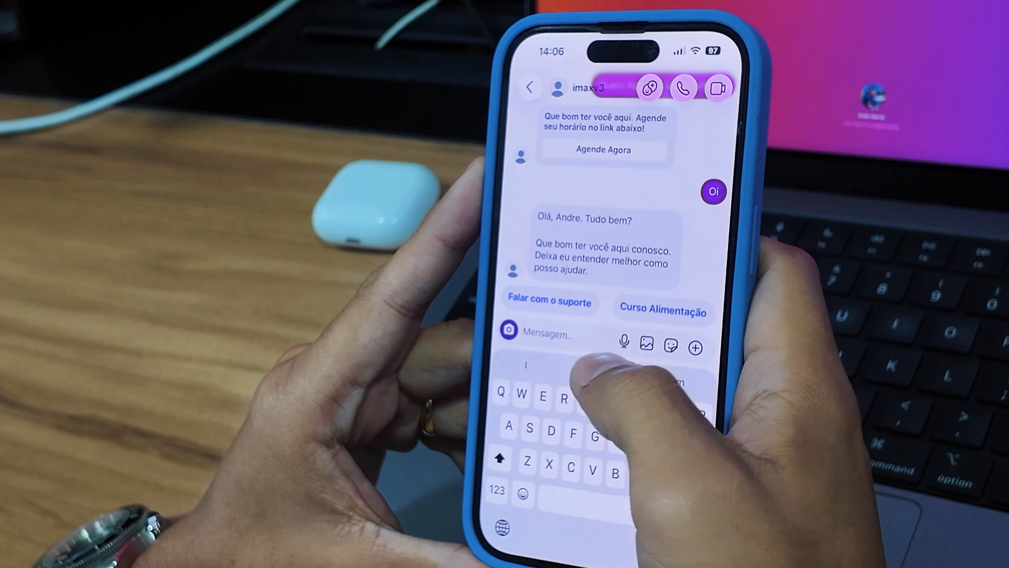
click(663, 310)
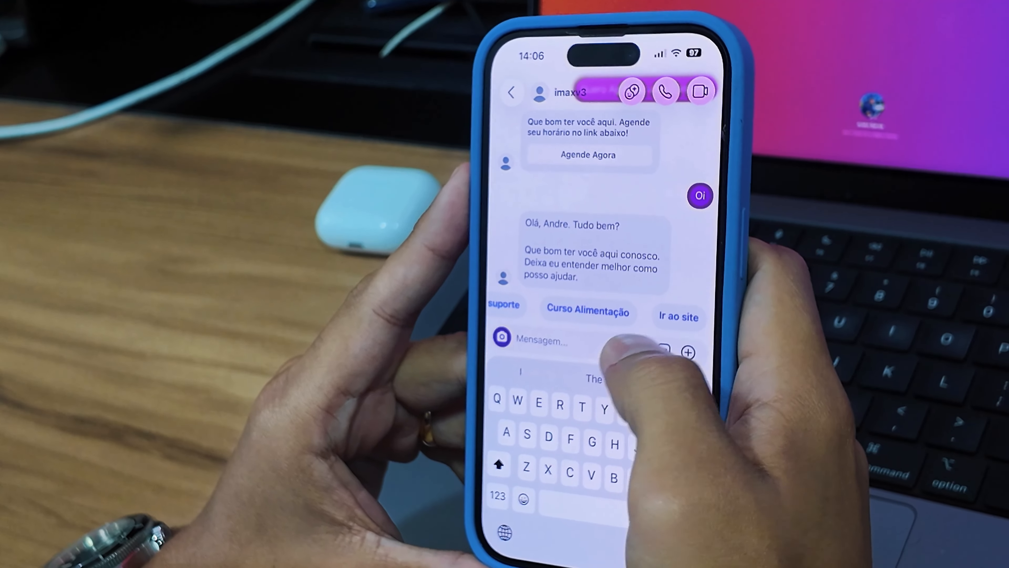
click(691, 333)
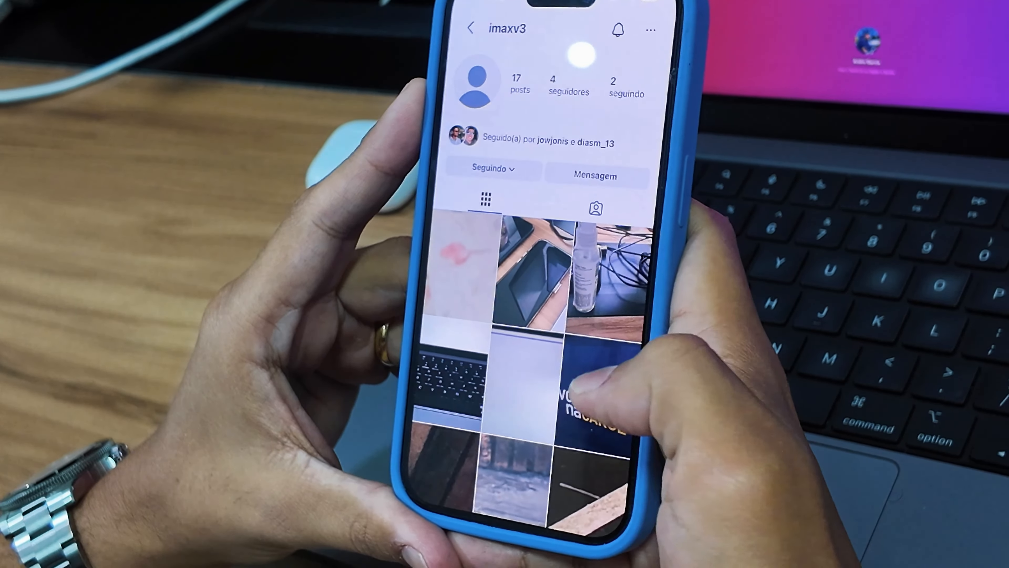
scroll(545, 318, down, 5)
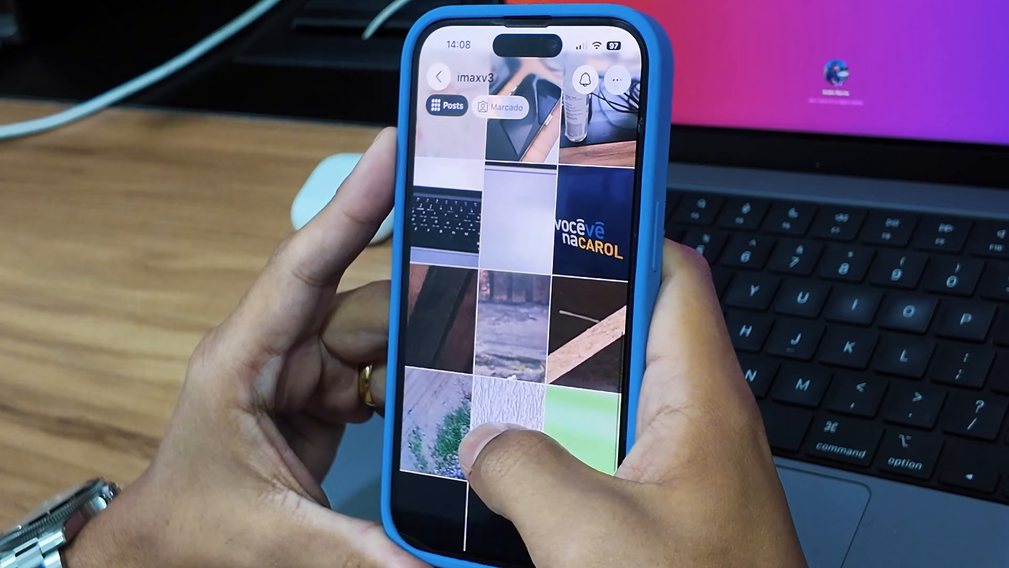
click(505, 477)
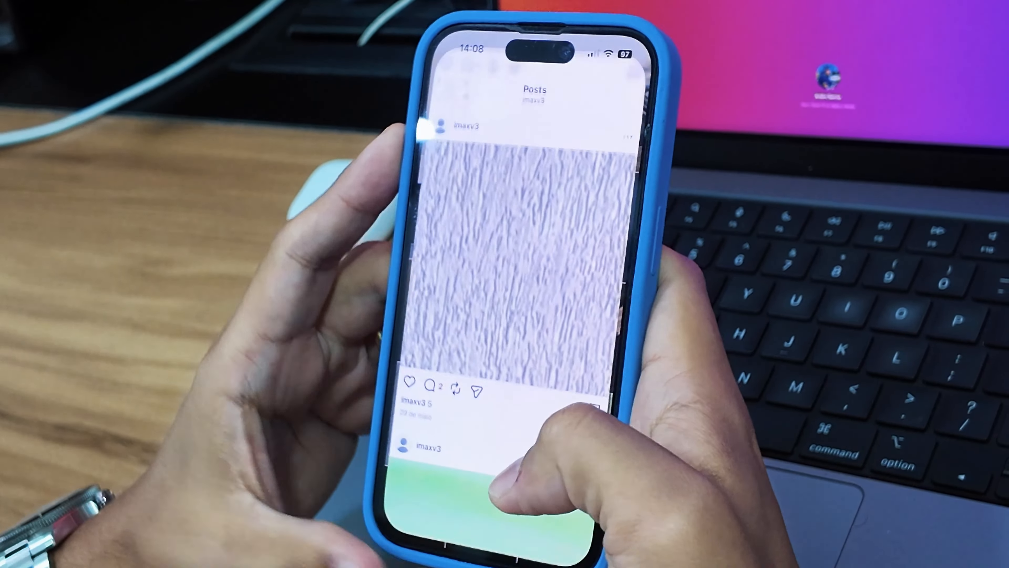
click(430, 385)
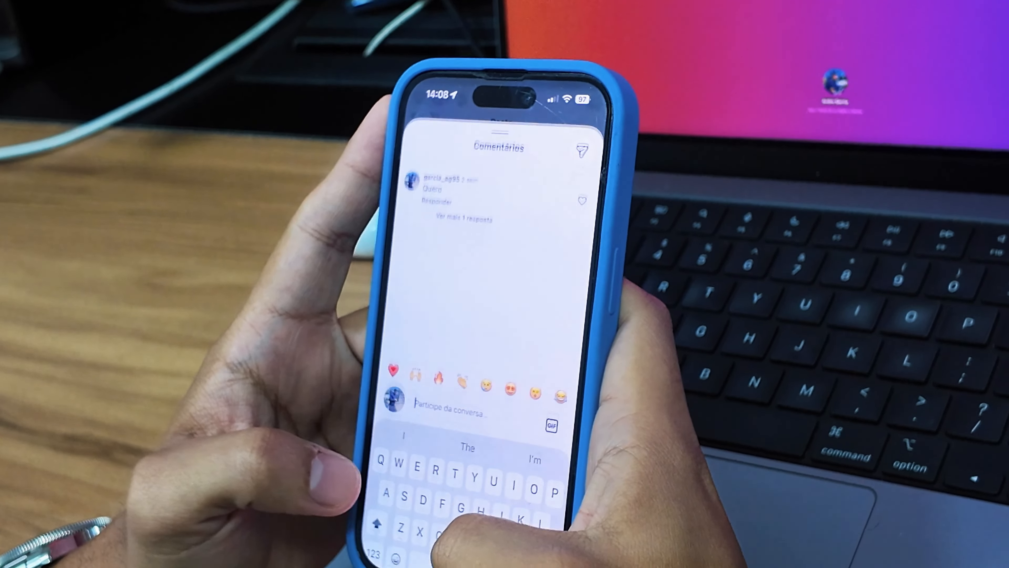
text(Quero)
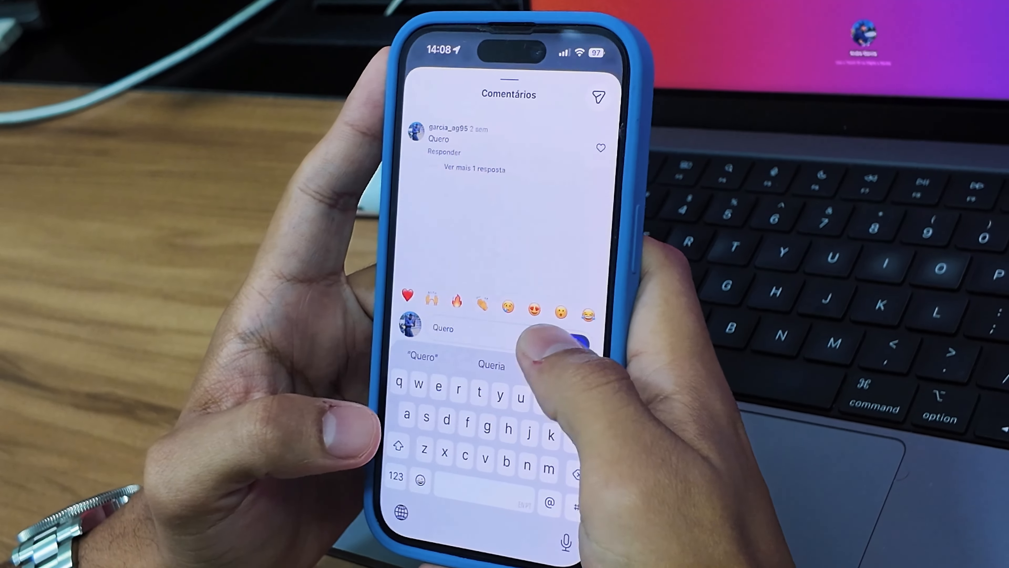
click(580, 340)
drag(508, 95, 508, 279)
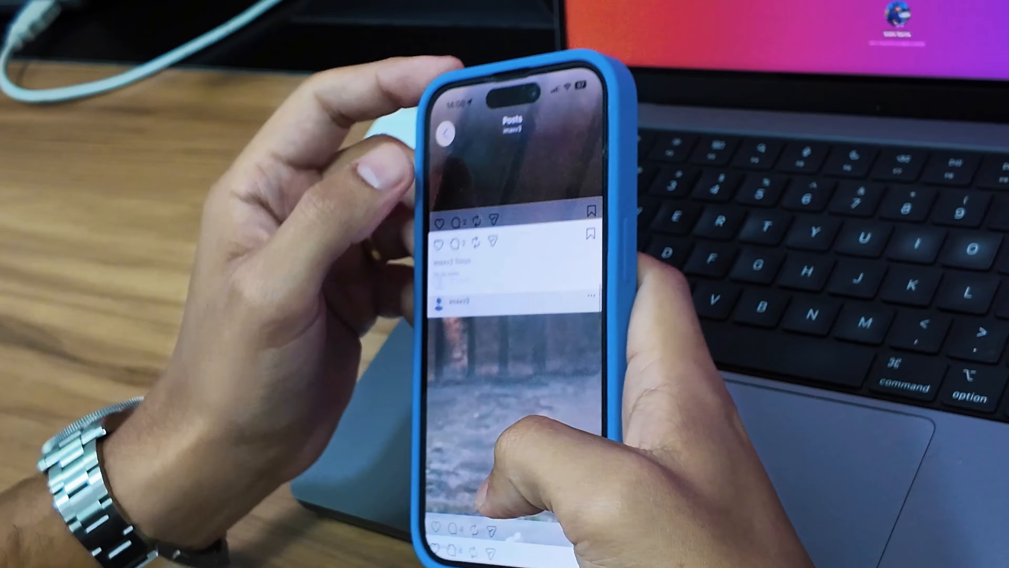
click(486, 74)
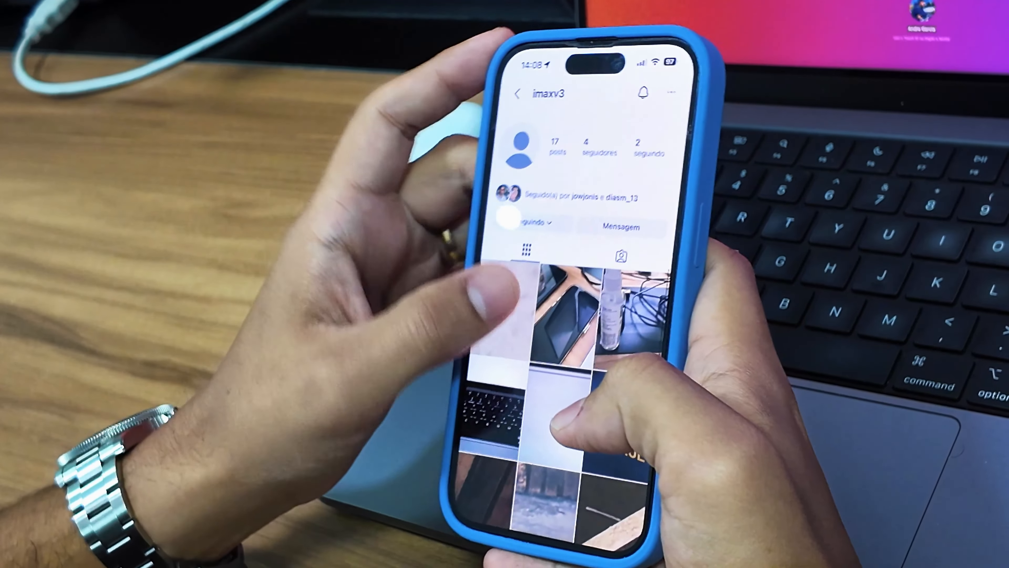
drag(497, 295, 490, 346)
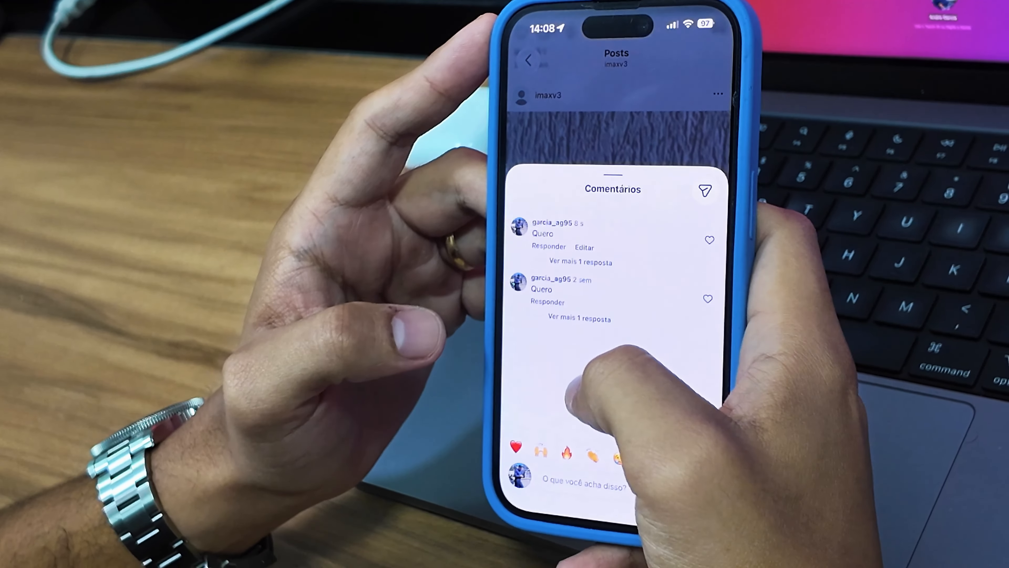
click(591, 280)
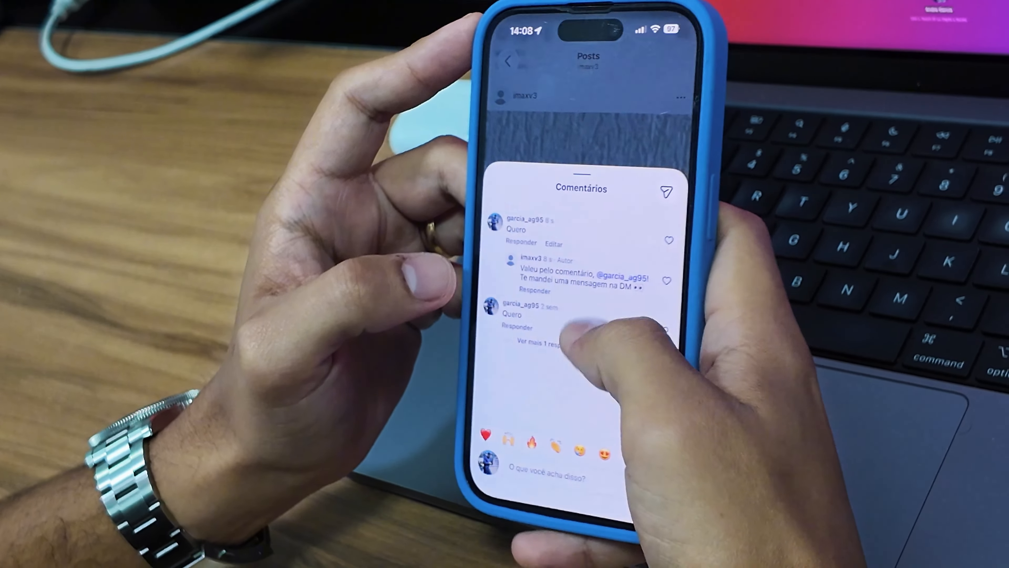
drag(597, 338, 582, 391)
click(512, 422)
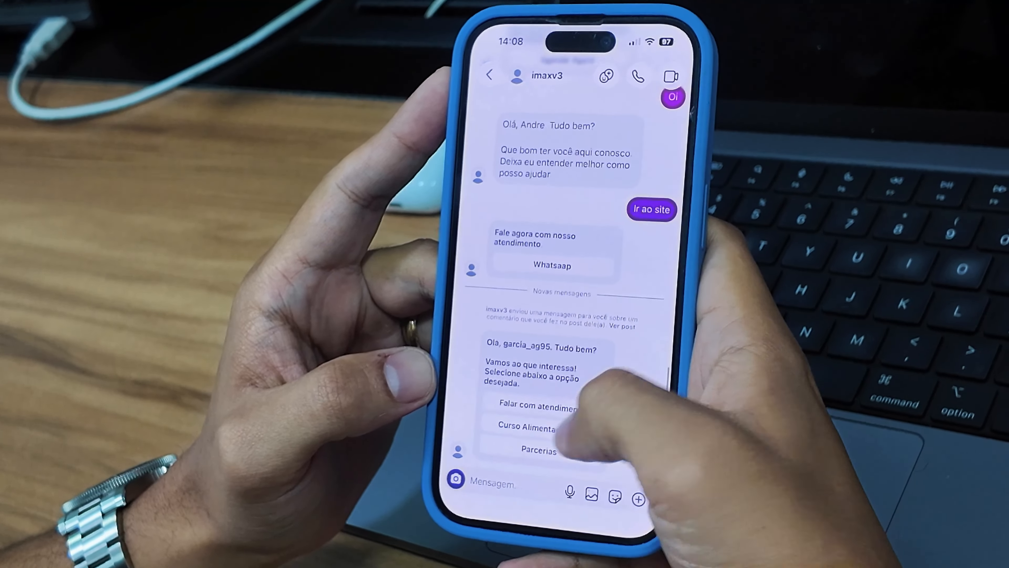
click(536, 438)
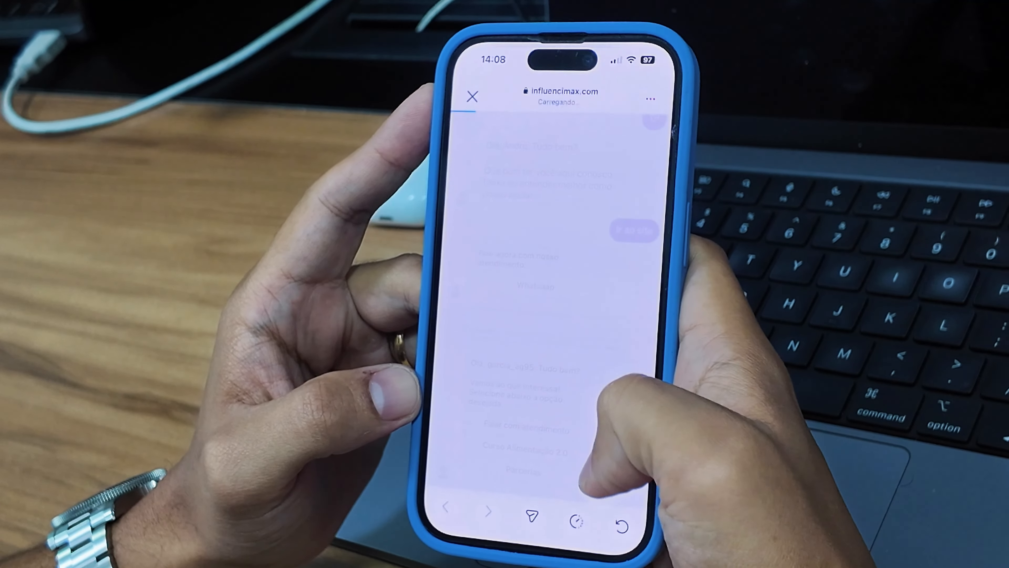